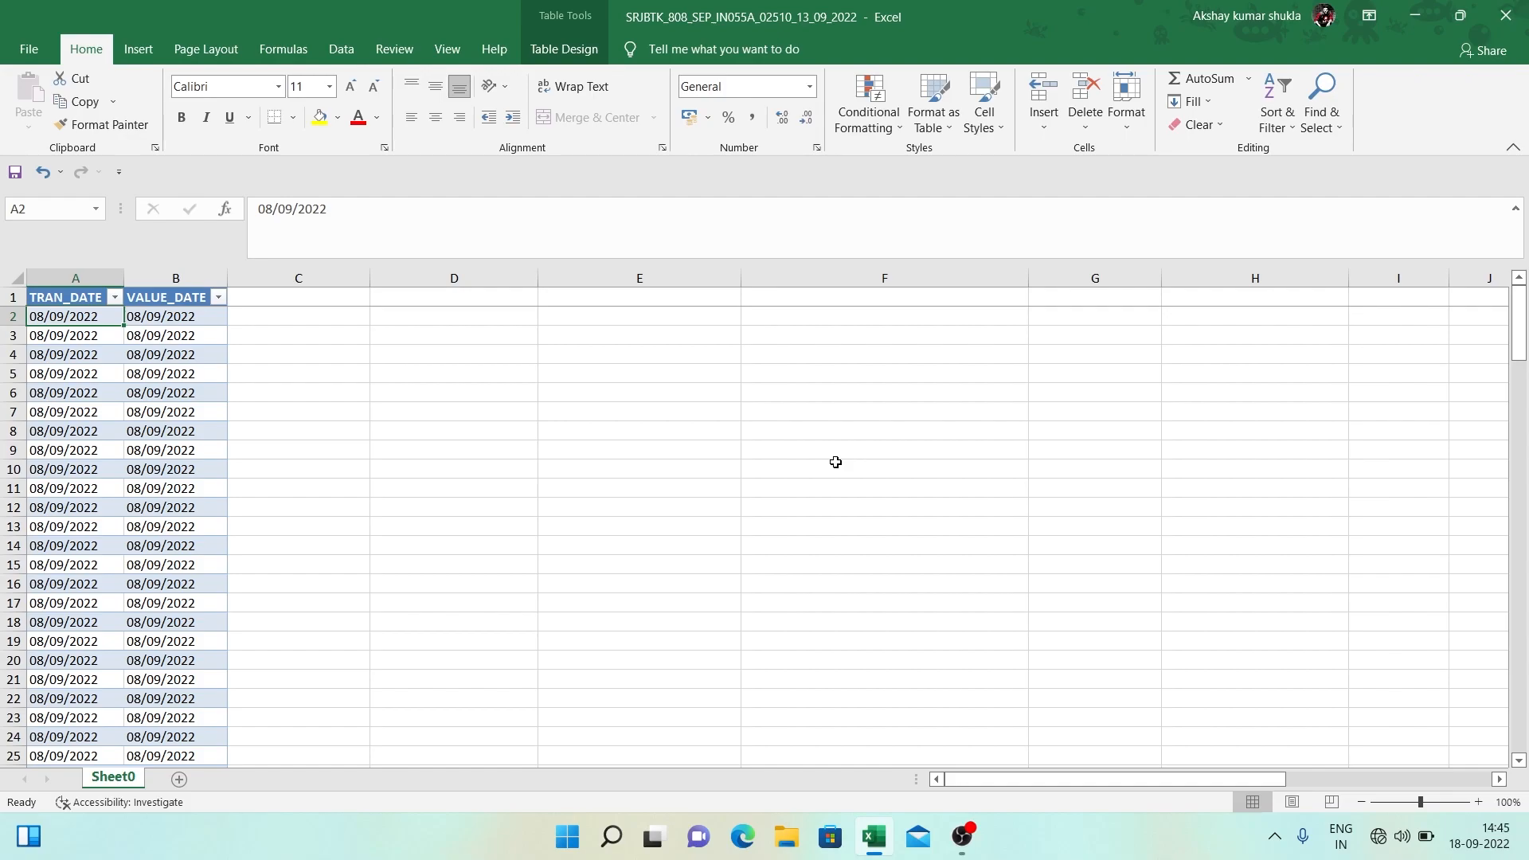
Examine how the TRAN_DATE column's filter lists its dates, and check the header cell's content.
key(Up)
key(Down)
key(Right)
key(Left)
key(Up)
key(F2)
key(Return)
key(Up)
key(alt+Down)
key(Escape)
key(Down)
key(Up)
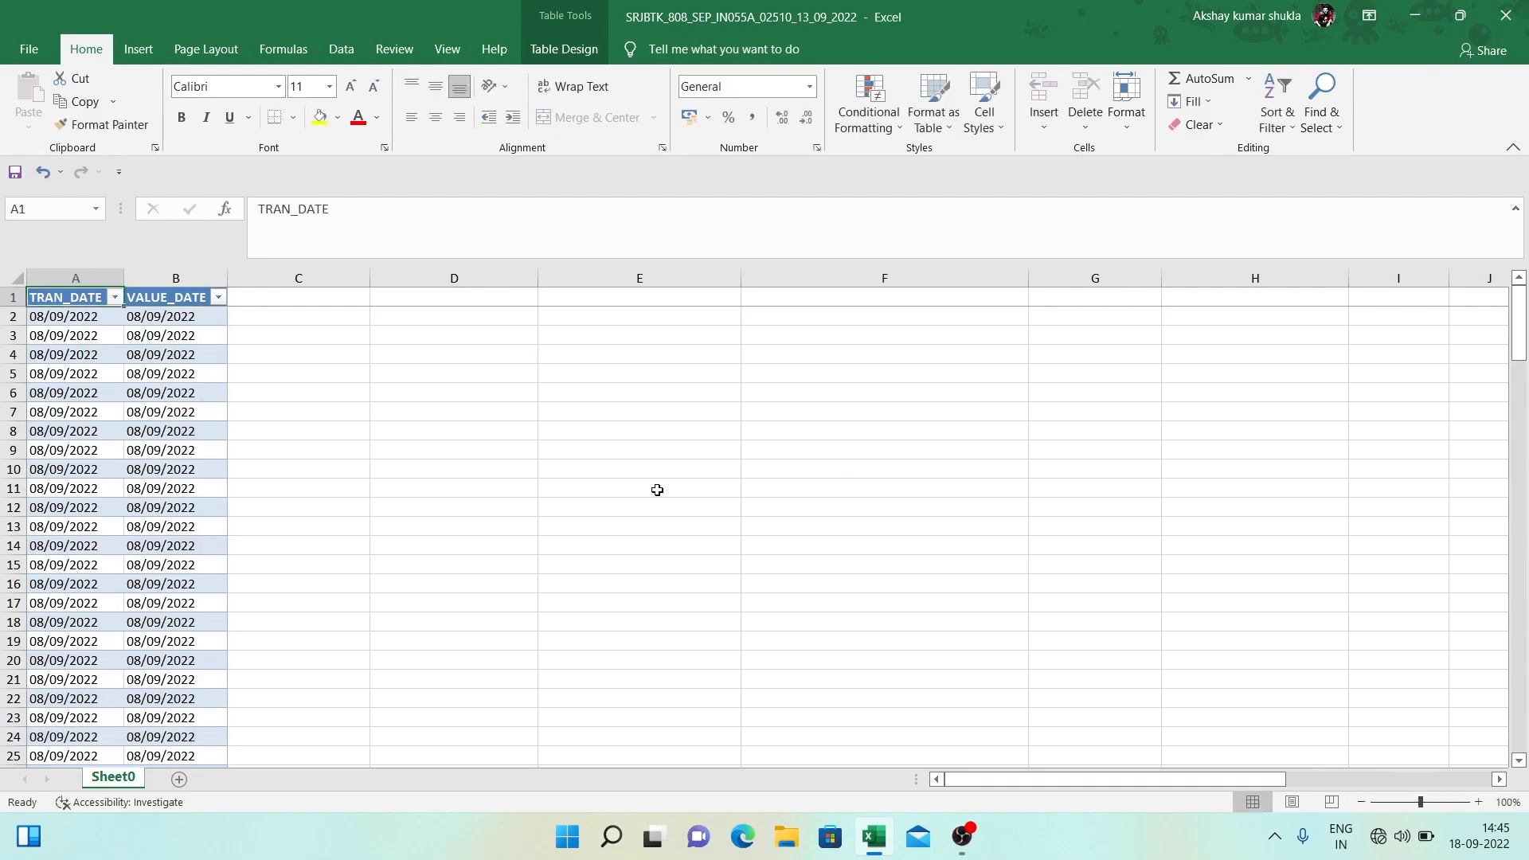
key(alt+Down)
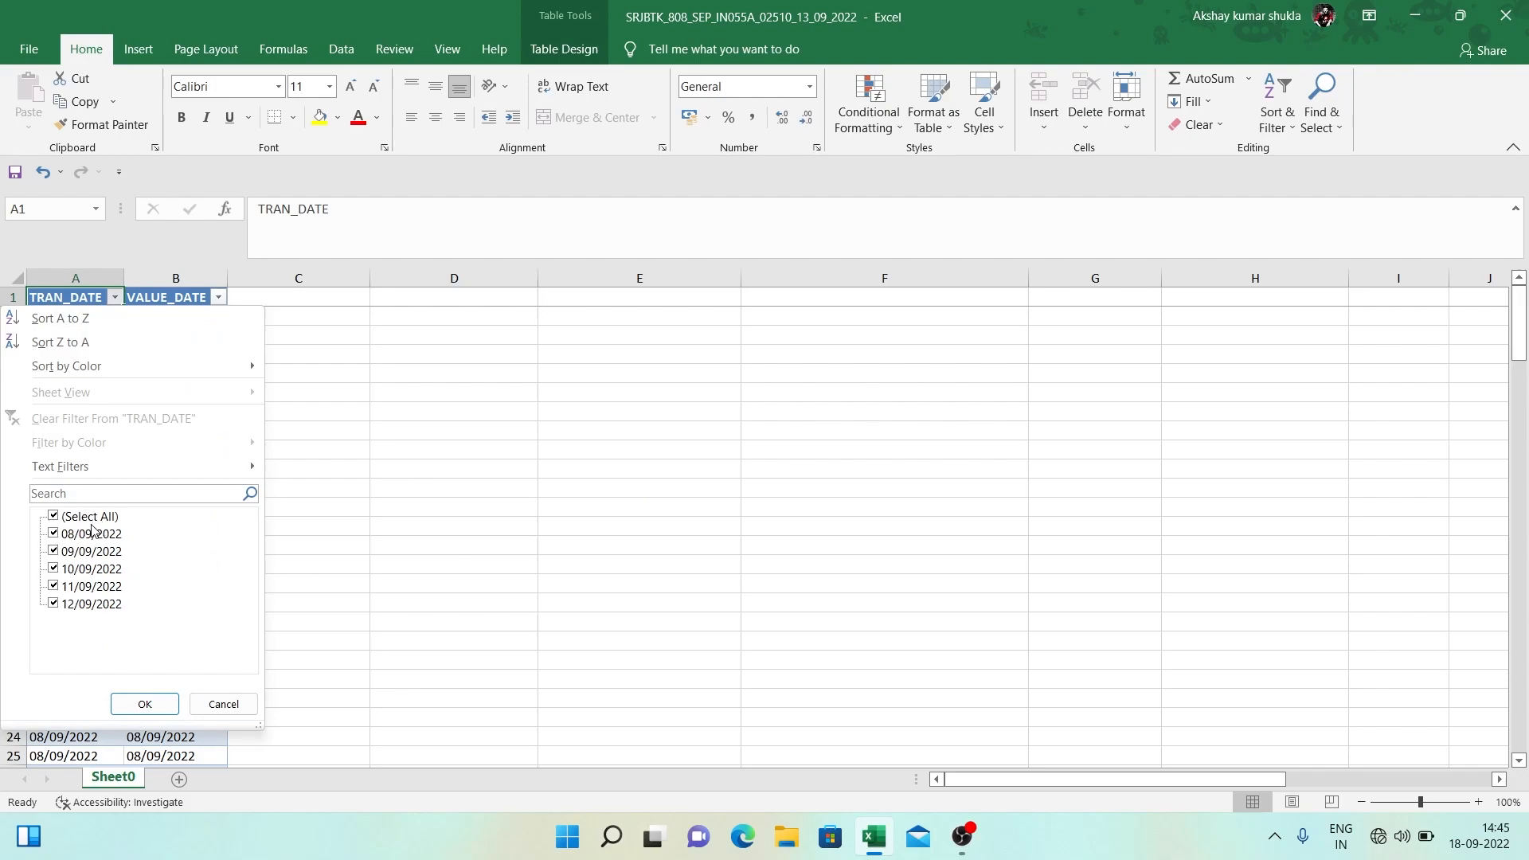
key(Escape)
key(Down)
key(Down)
key(Down)
key(Down)
key(Down)
key(Down)
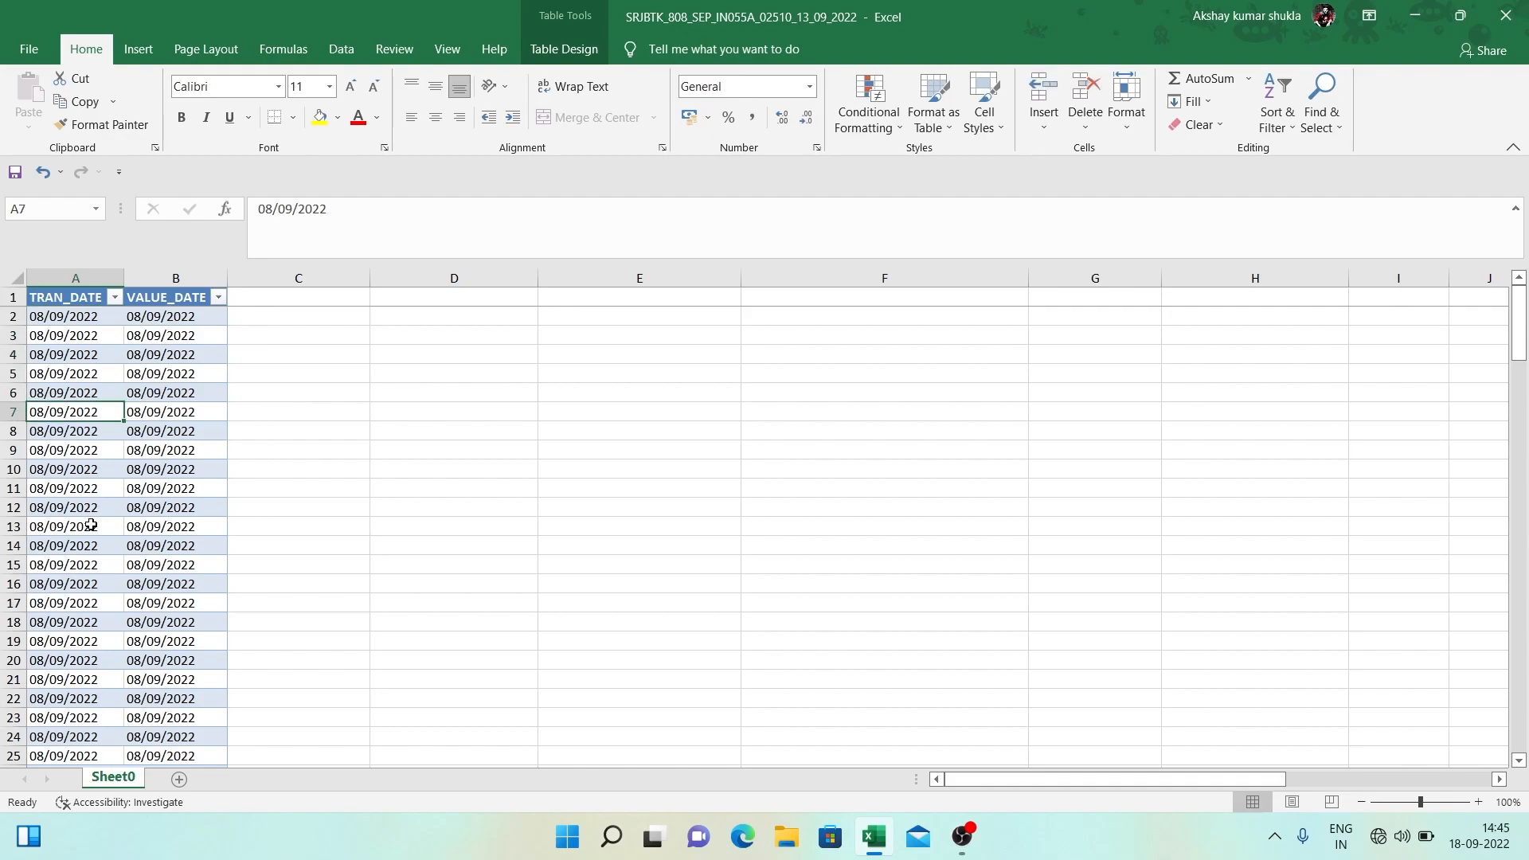
key(ctrl+Down)
key(ctrl+Up)
key(Down)
key(Up)
key(Down)
key(Right)
key(Up)
key(Left)
key(Down)
key(Right)
key(Left)
key(Up)
key(Down)
key(Right)
key(Left)
key(Up)
key(Down)
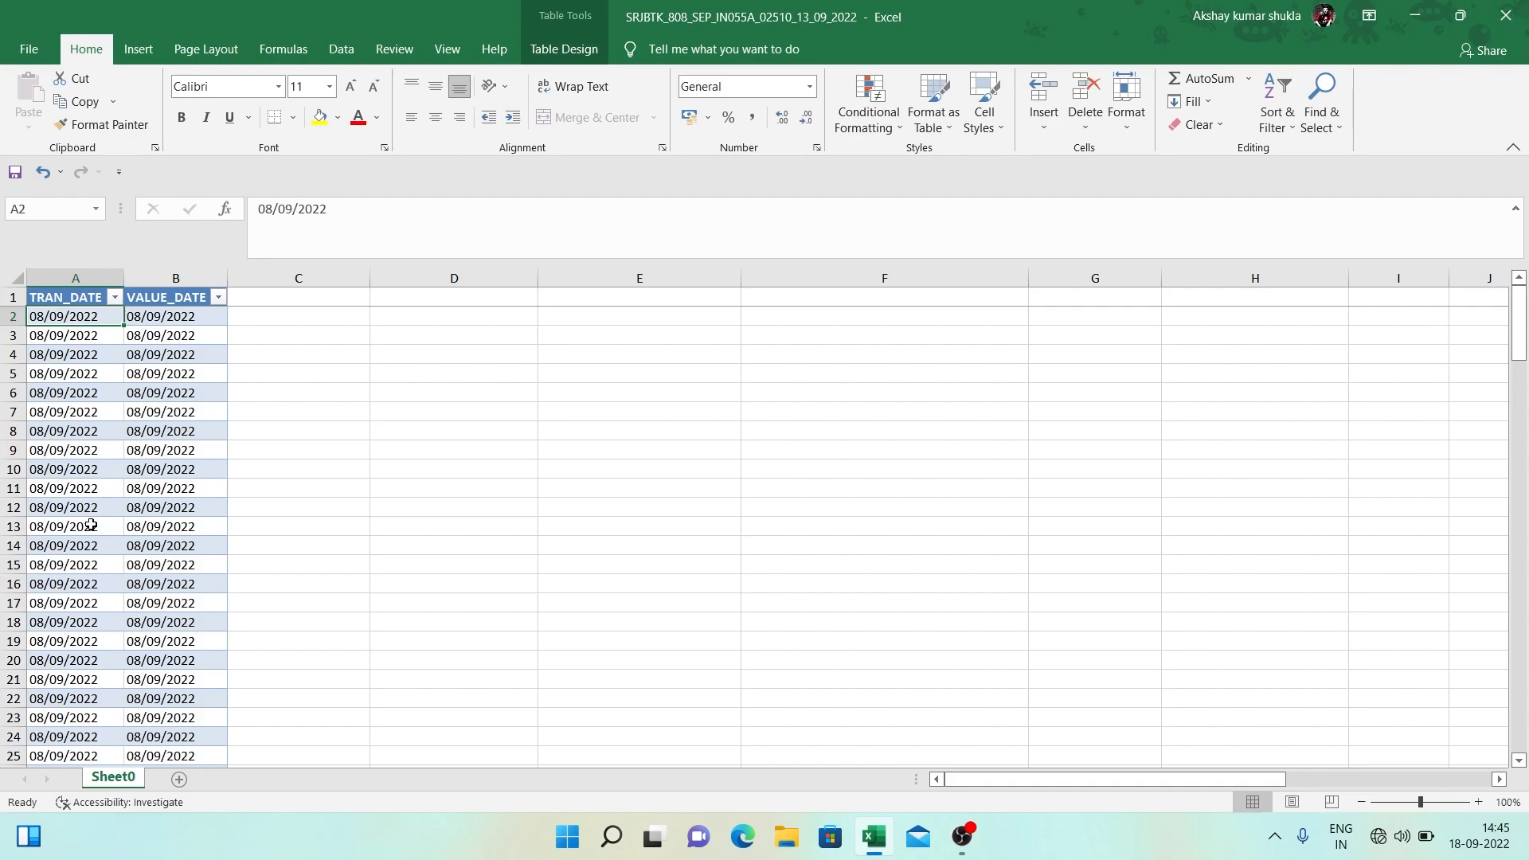
key(Up)
key(Down)
key(Up)
key(Down)
Replace every "/" with "-" in all TRAN_DATE and VALUE_DATE data rows from row 2 to row 148.
key(shift+Right)
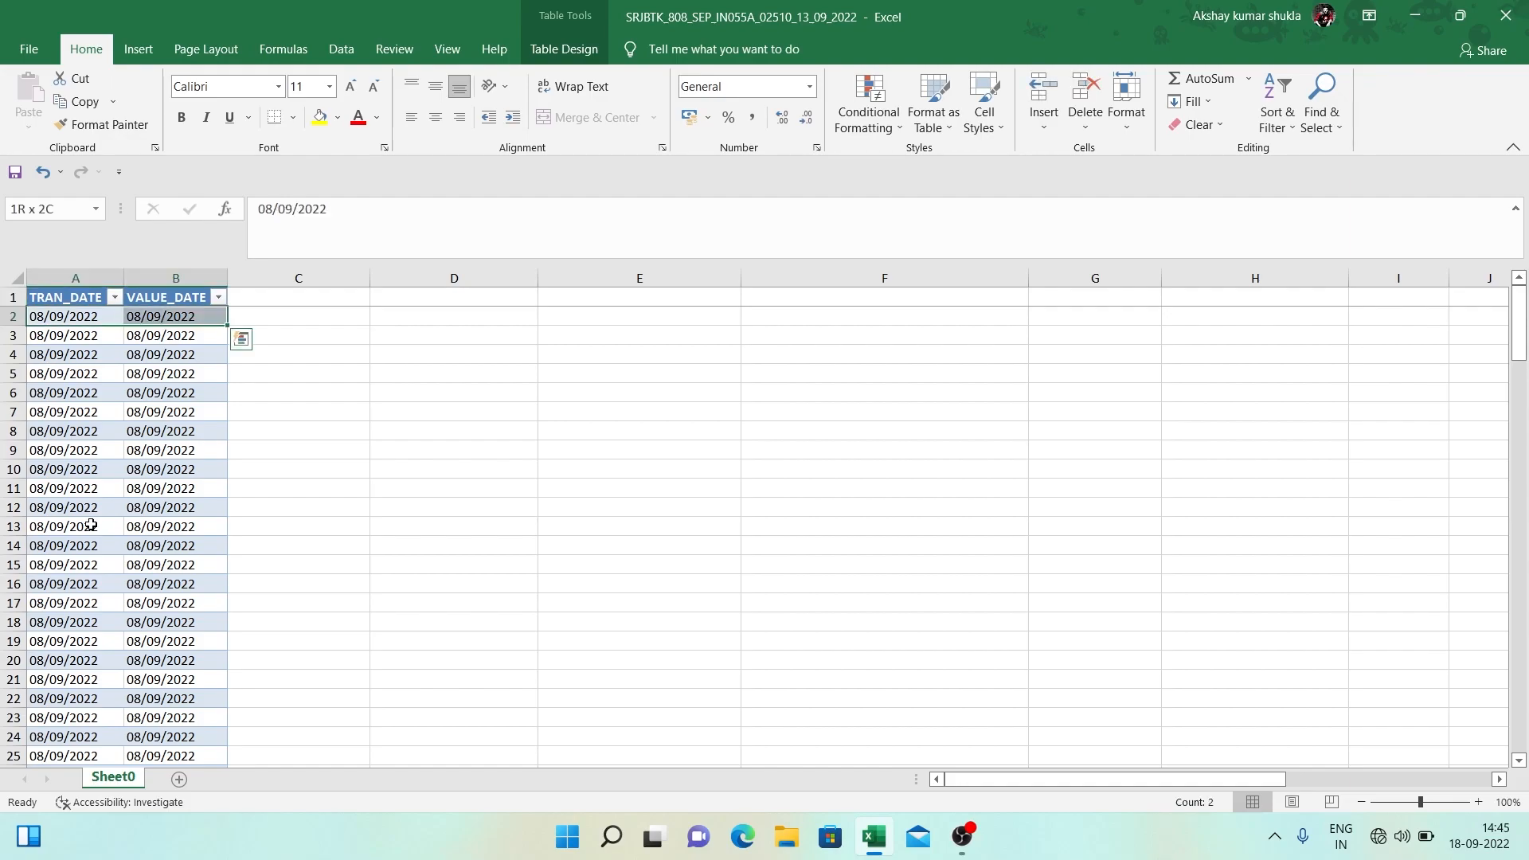
key(ctrl+shift+Down)
key(Up)
key(Down)
key(shift+Right)
key(ctrl+shift+Down)
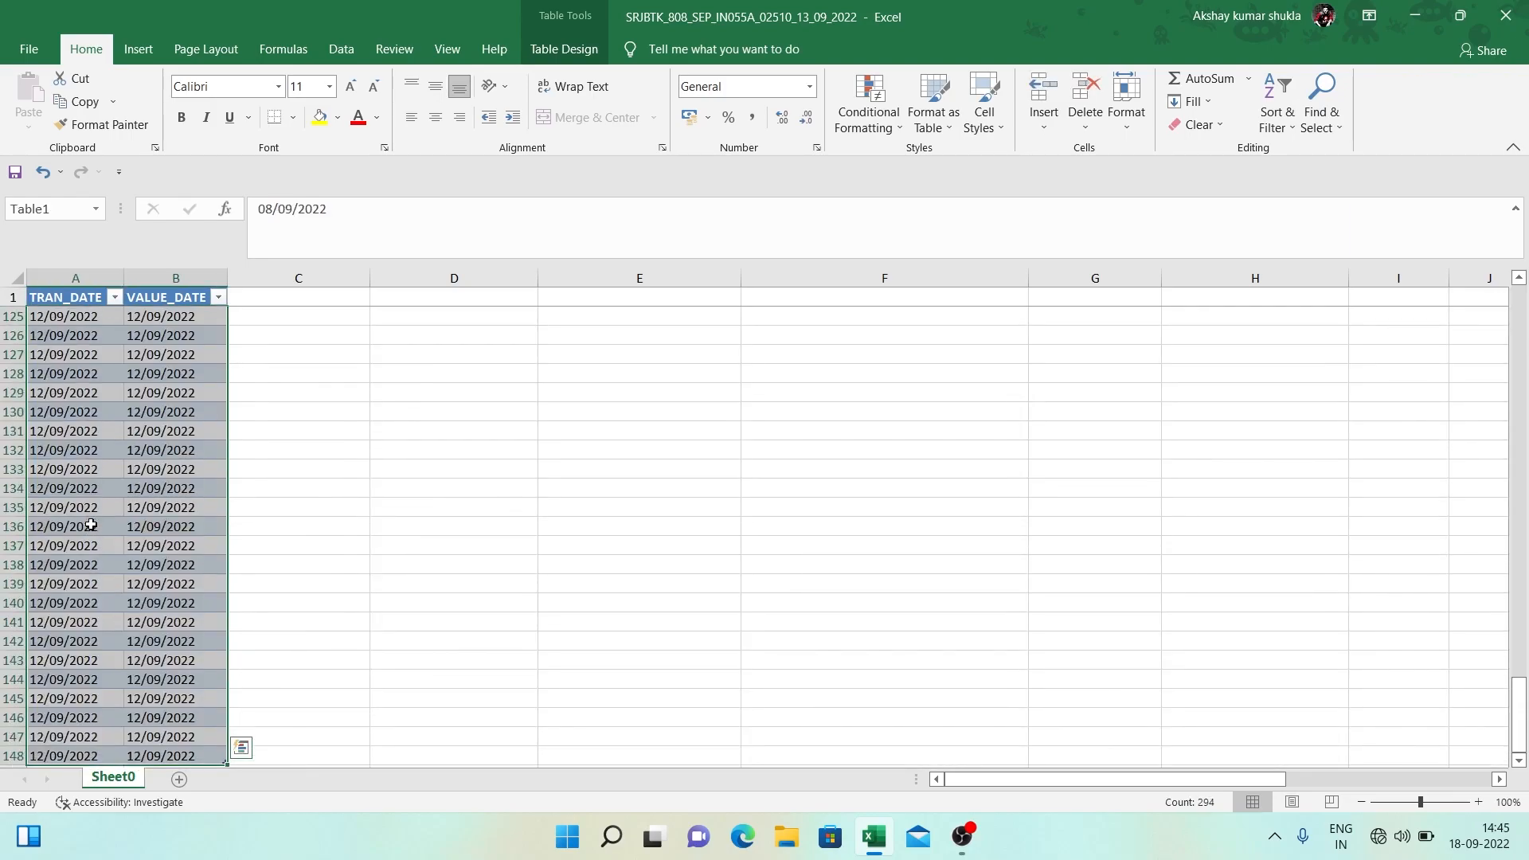
key(ctrl+h)
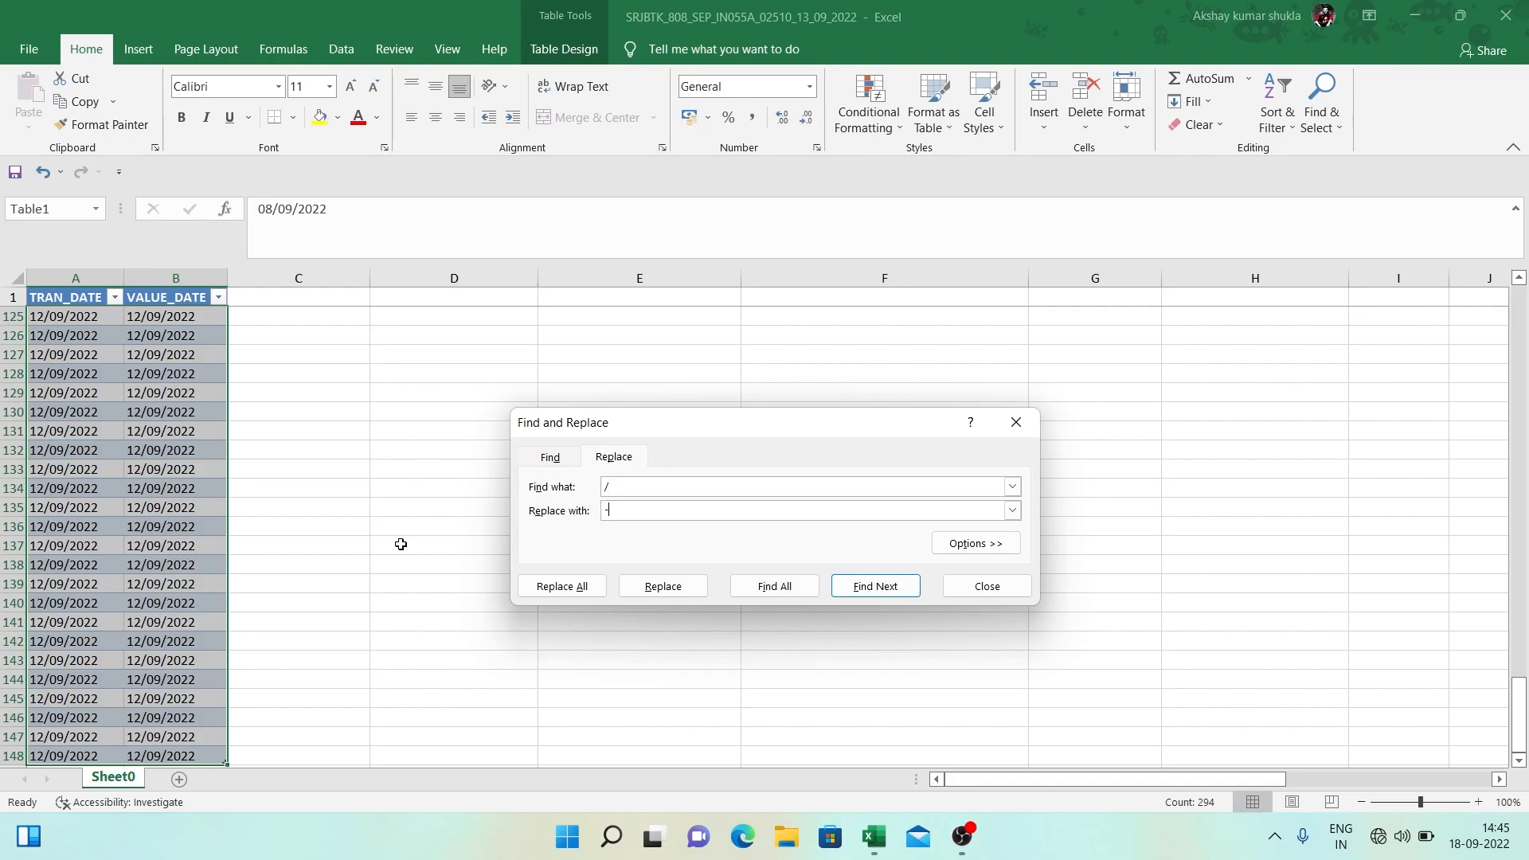
key(Tab)
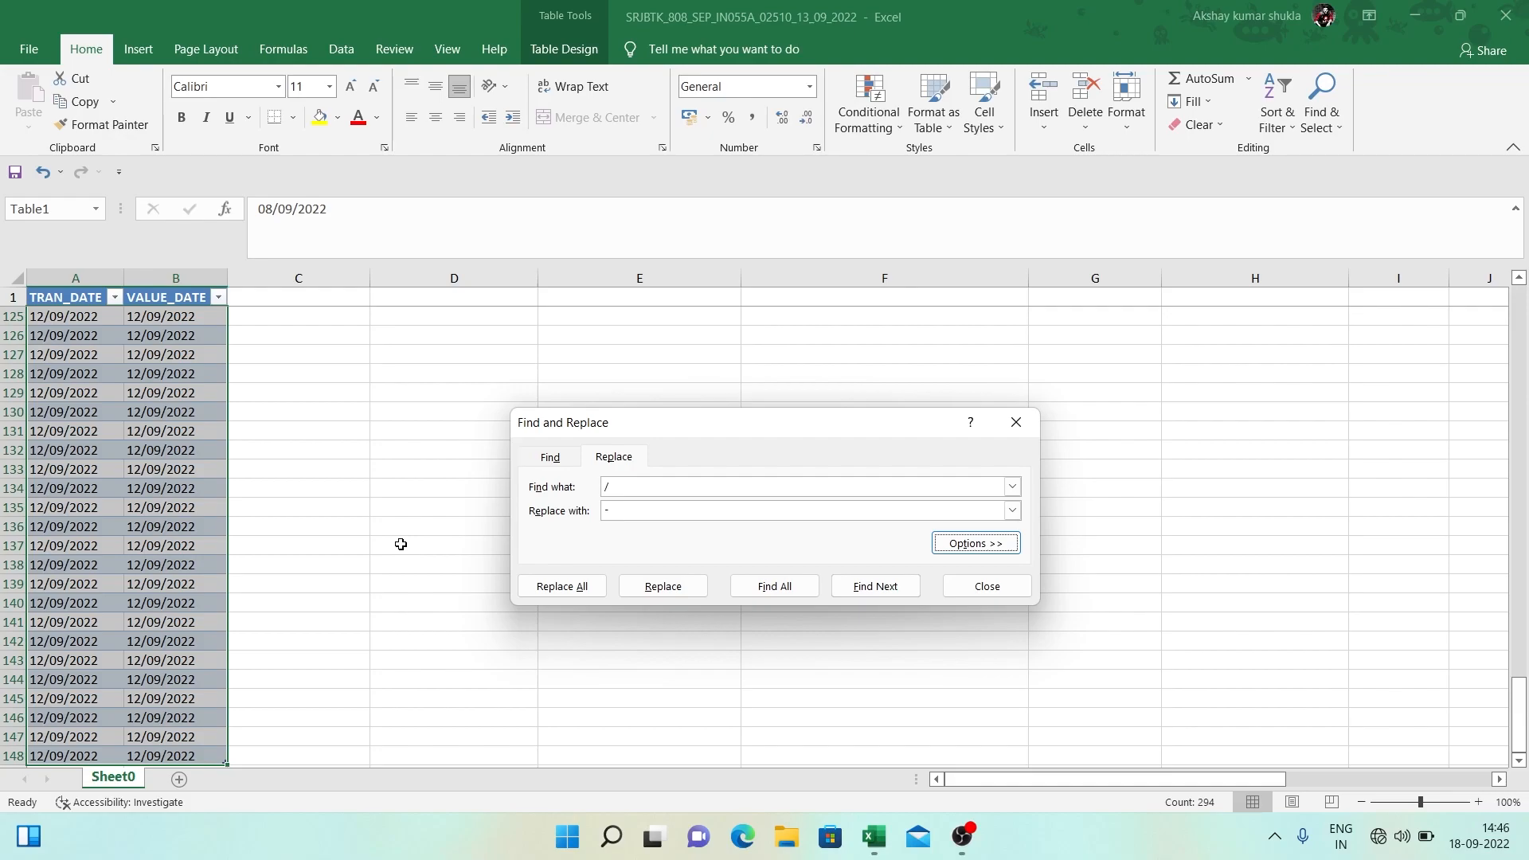
click(667, 488)
click(625, 510)
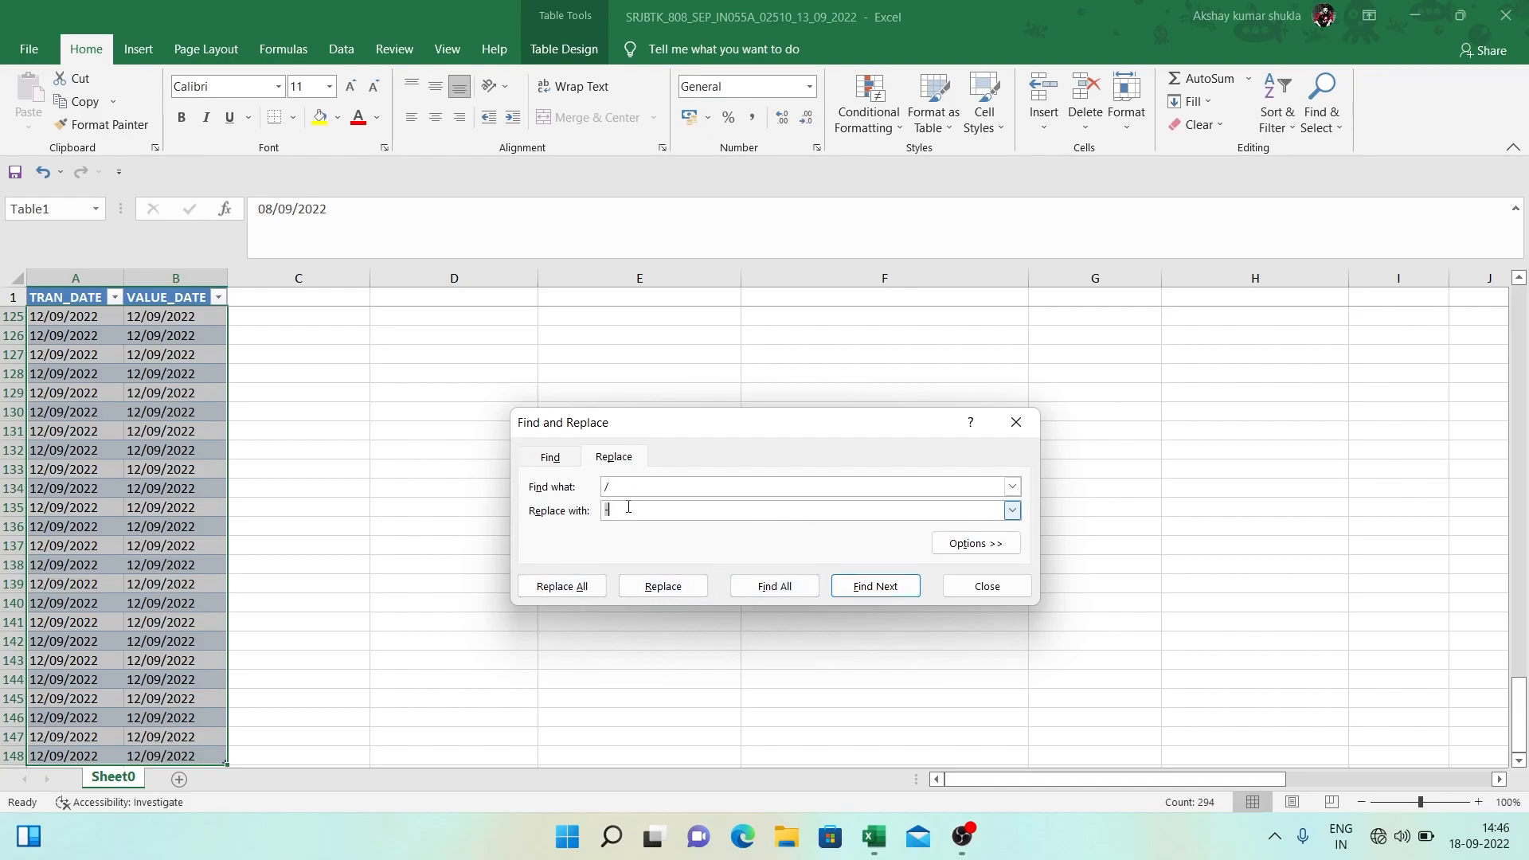
click(555, 596)
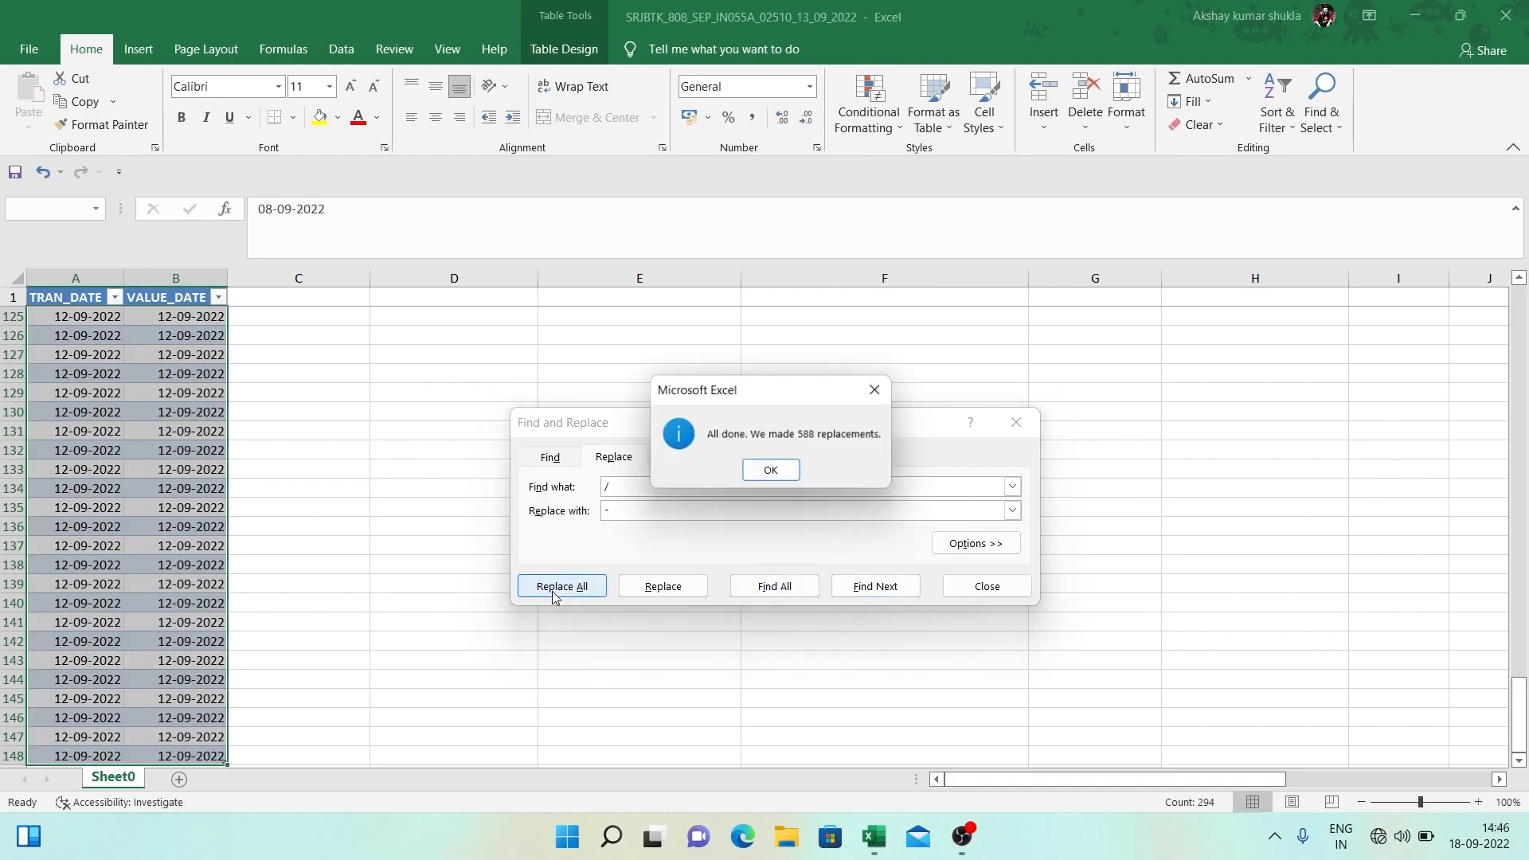
click(770, 471)
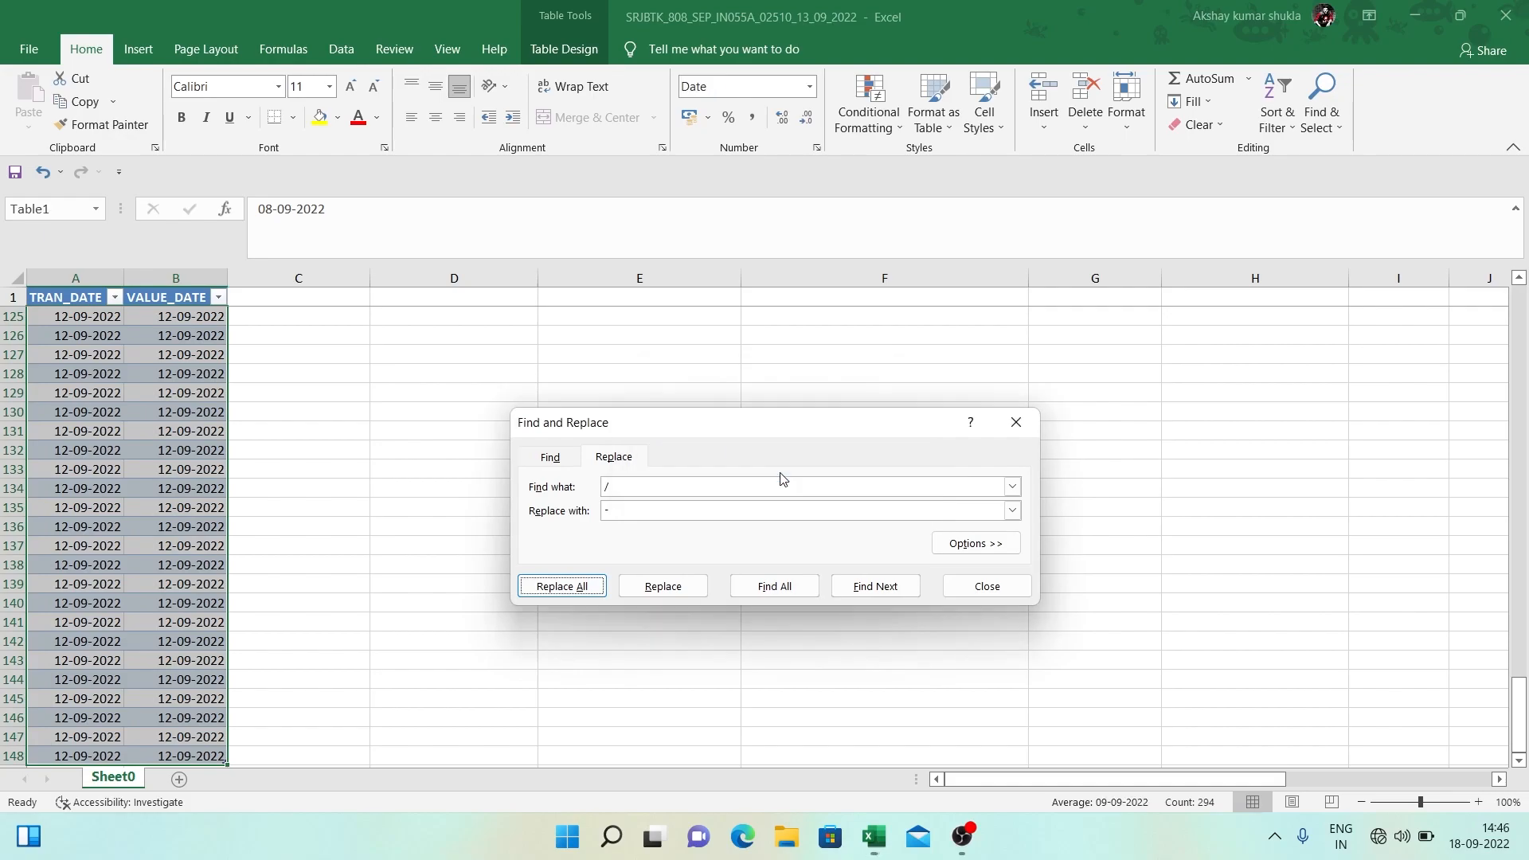
key(Escape)
Check how the filters of the TRAN_DATE and VALUE_DATE columns group their dates.
key(ctrl+Home)
key(Down)
key(Up)
key(alt+Down)
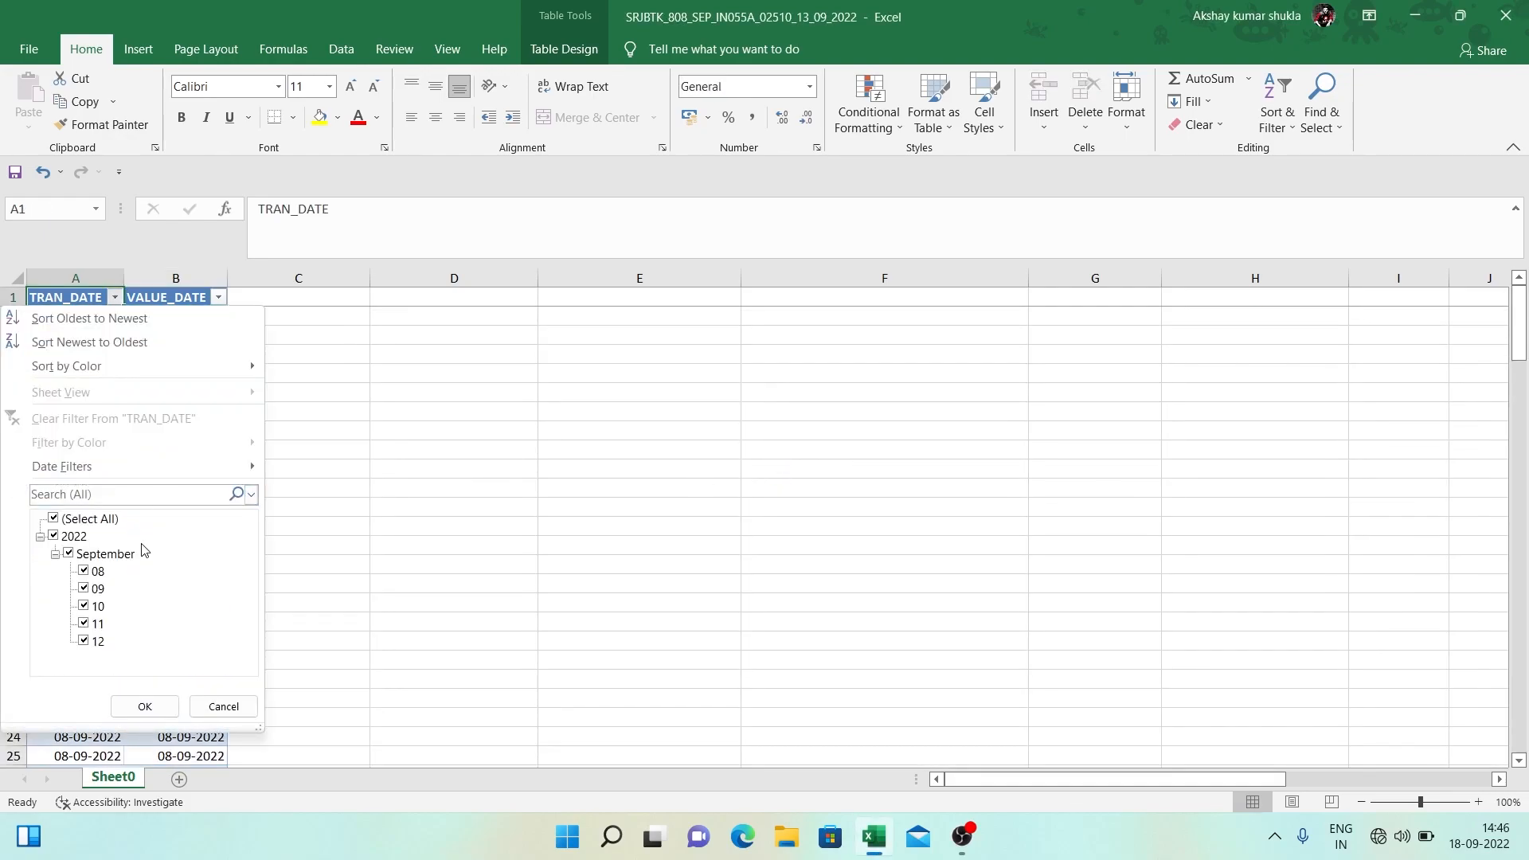
key(Escape)
key(Right)
key(alt+Down)
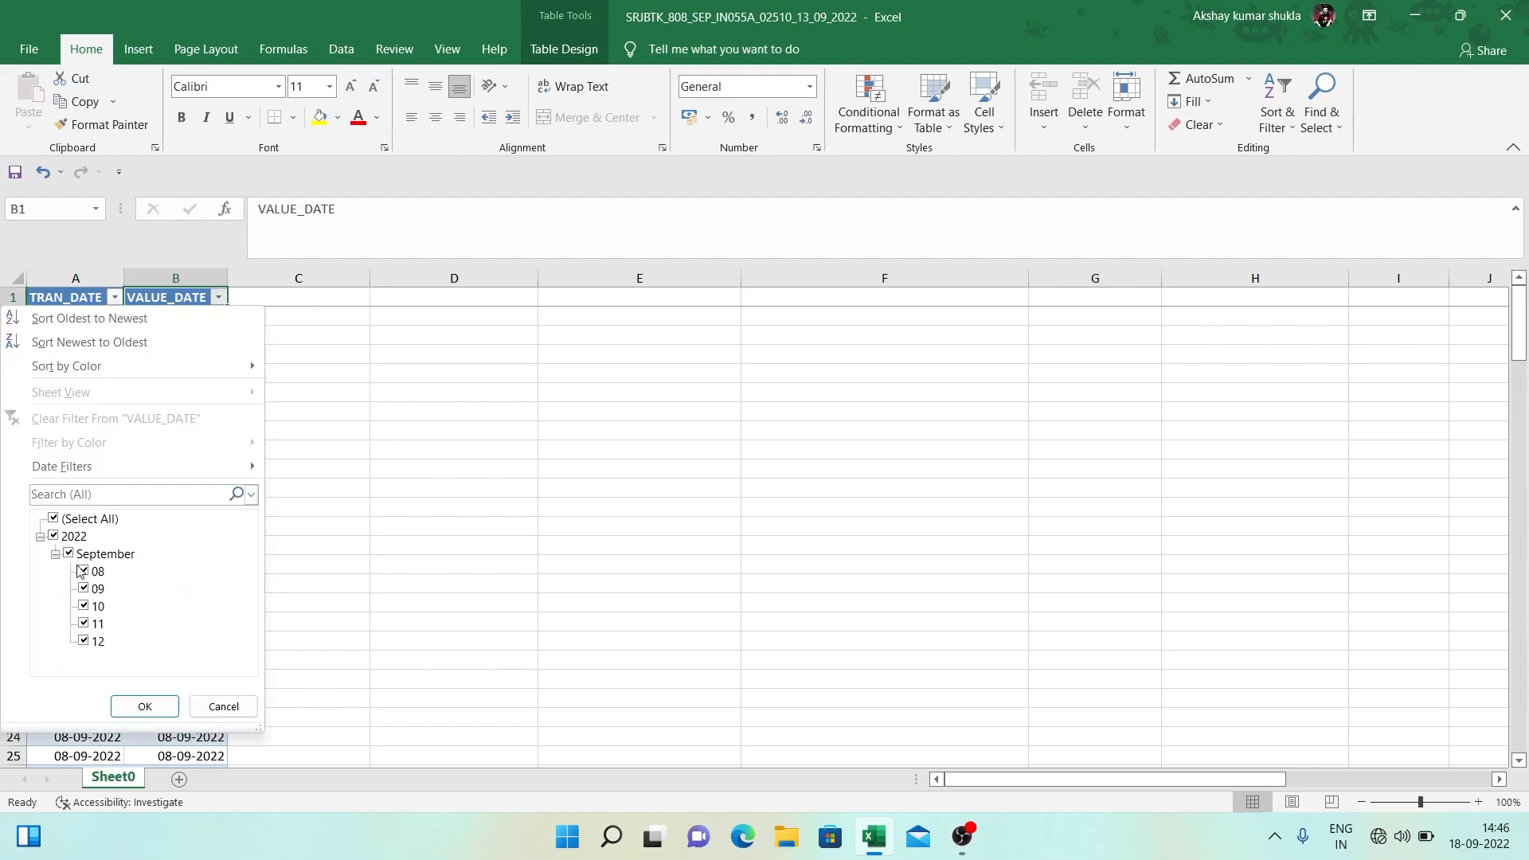
key(Escape)
key(Down)
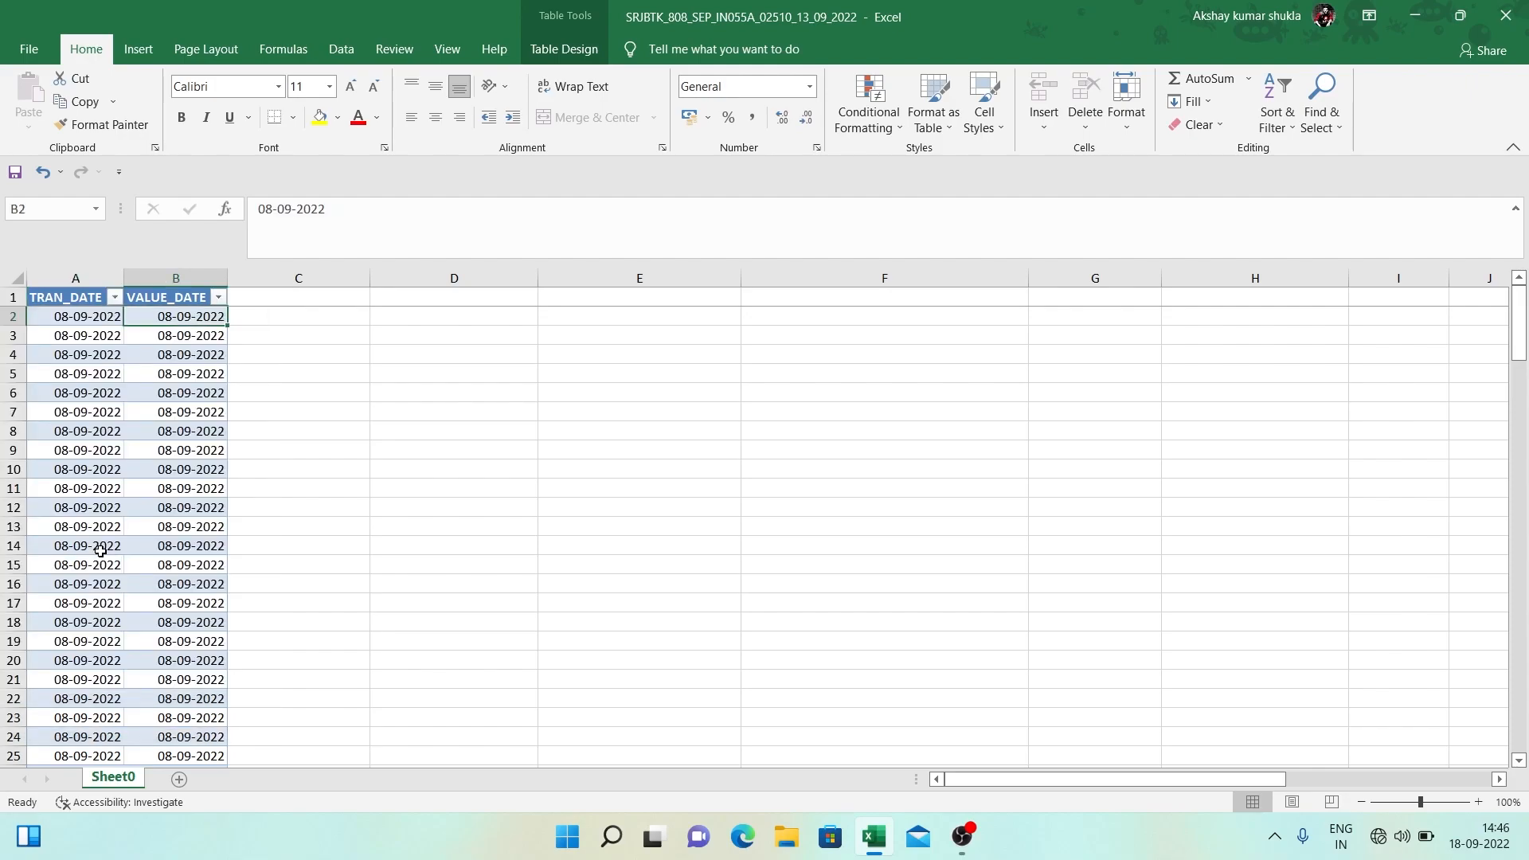
key(Right)
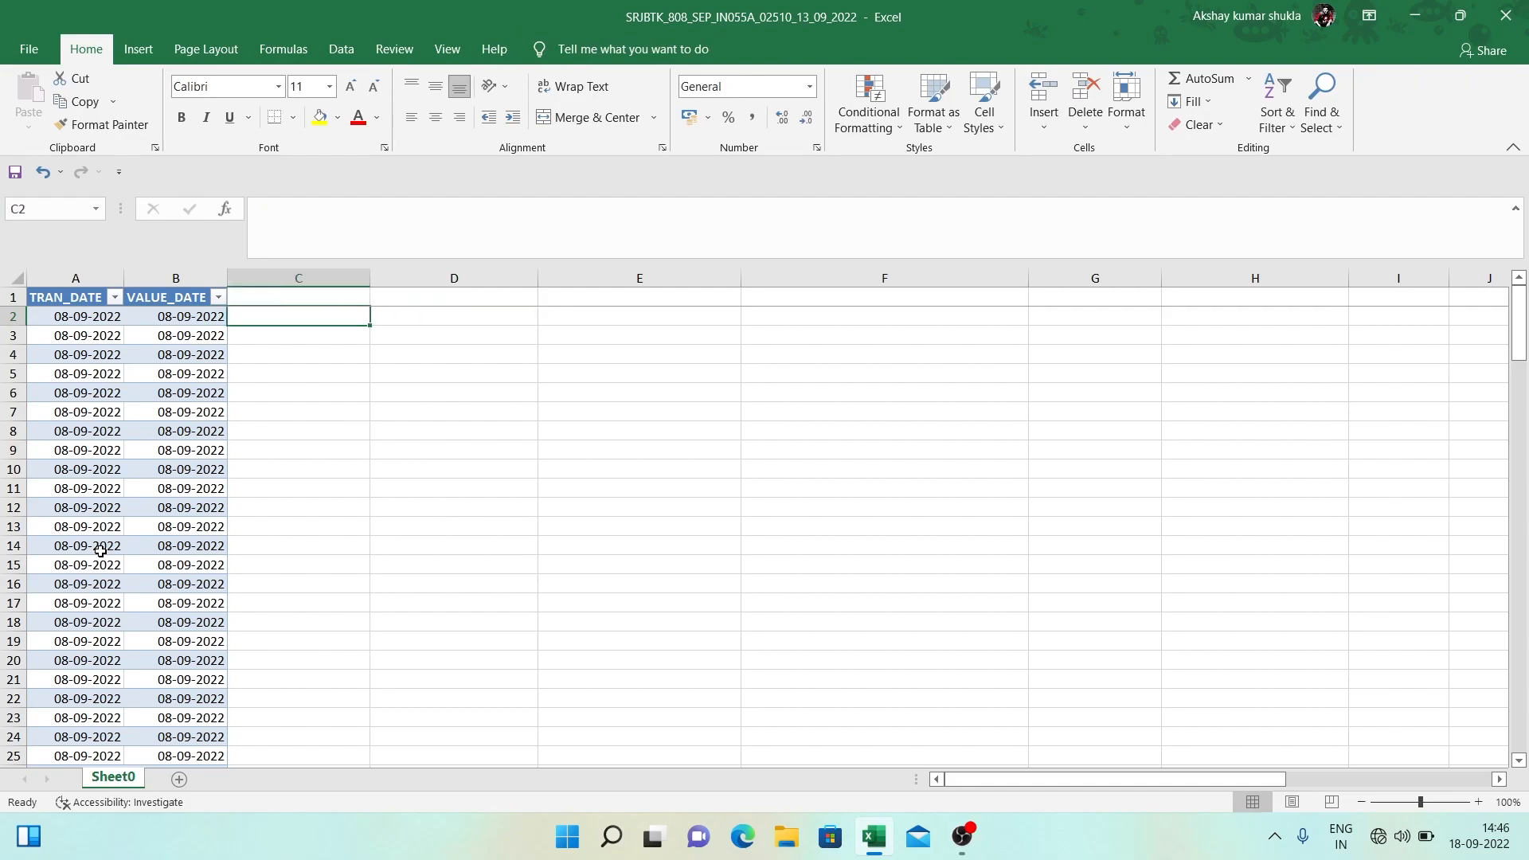
key(Left)
key(Left)
key(Right)
key(Right)
key(Left)
key(Right)
key(Left)
key(Left)
key(Right)
key(Left)
key(Right)
key(Left)
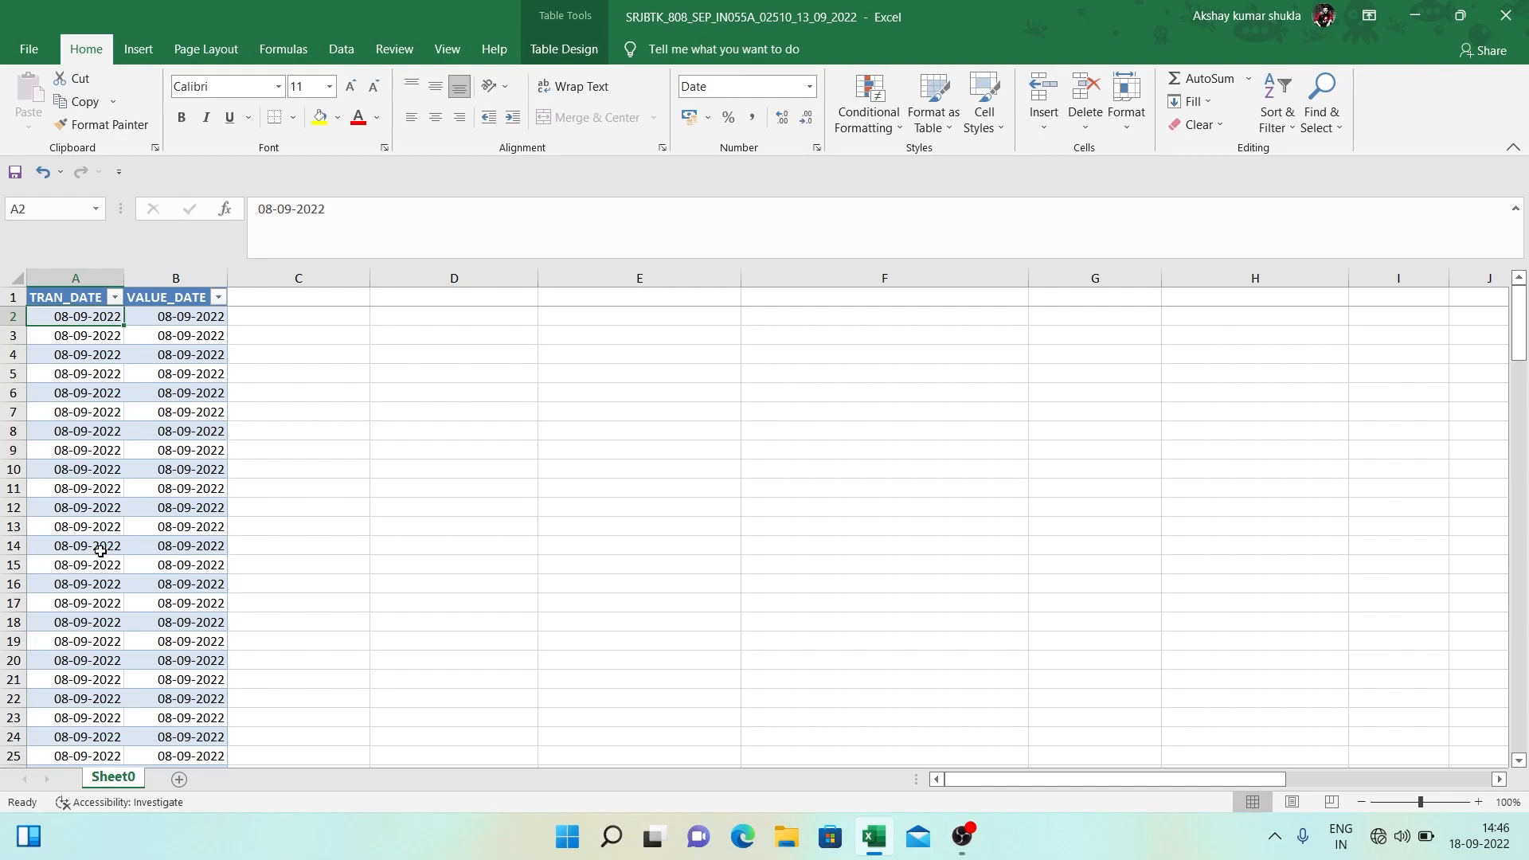
key(Up)
key(Down)
key(Right)
key(Left)
key(shift+Right)
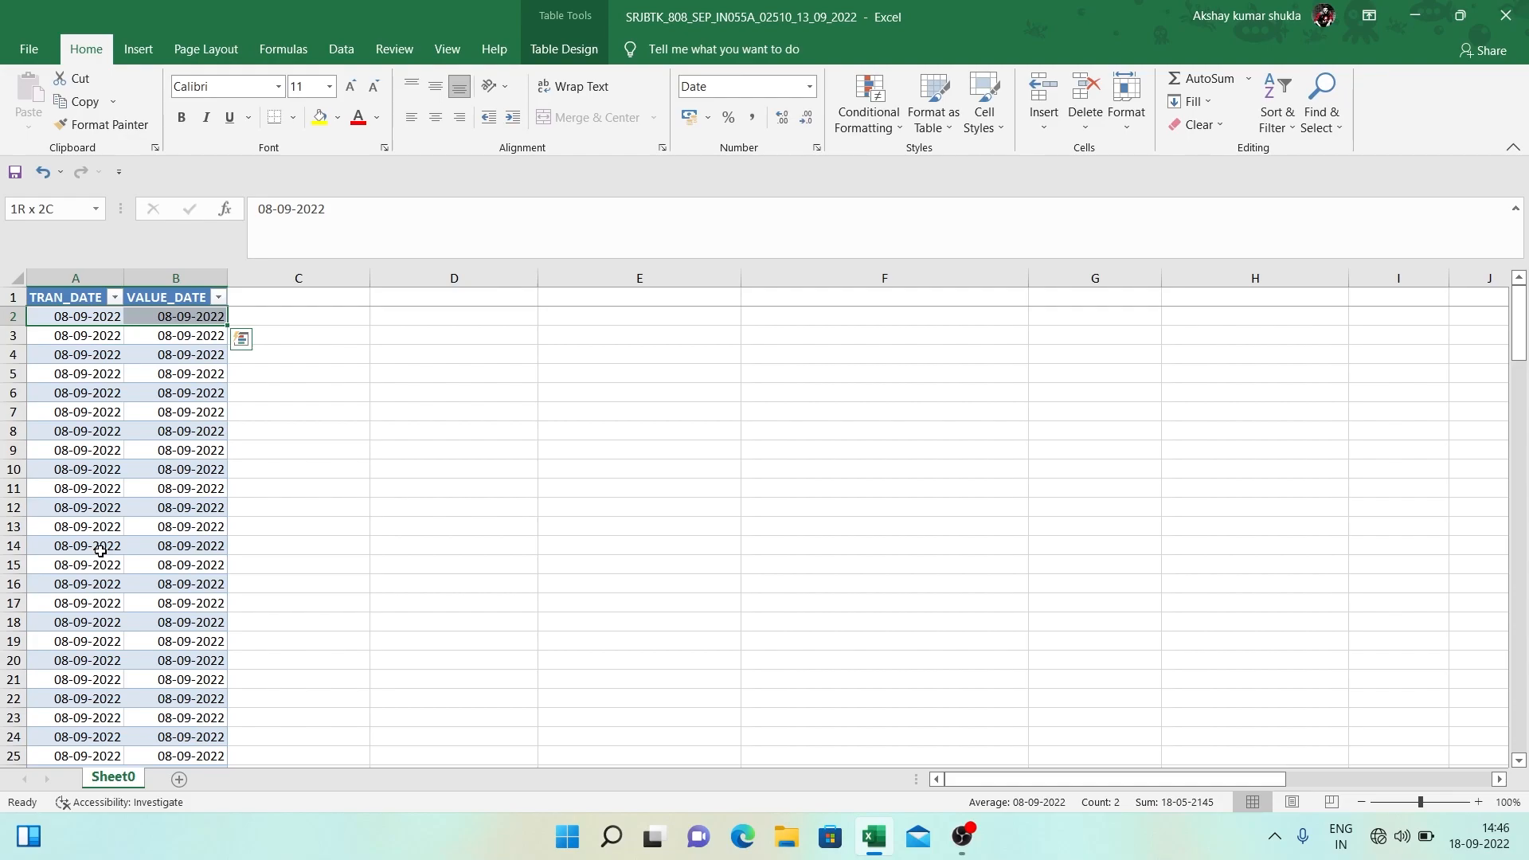
key(ctrl+shift+Down)
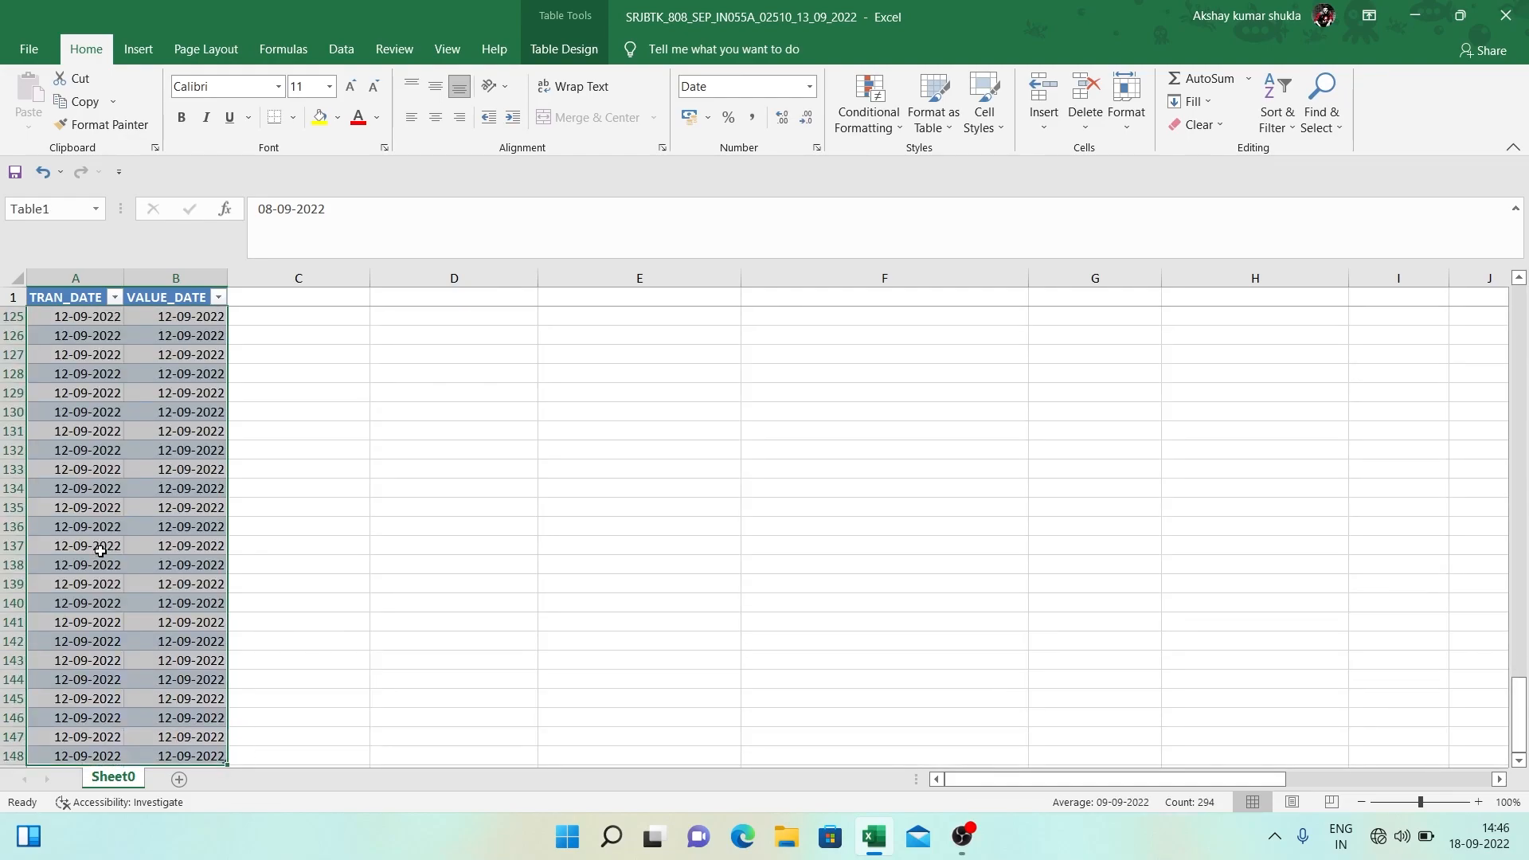
key(Left)
key(Right)
key(Left)
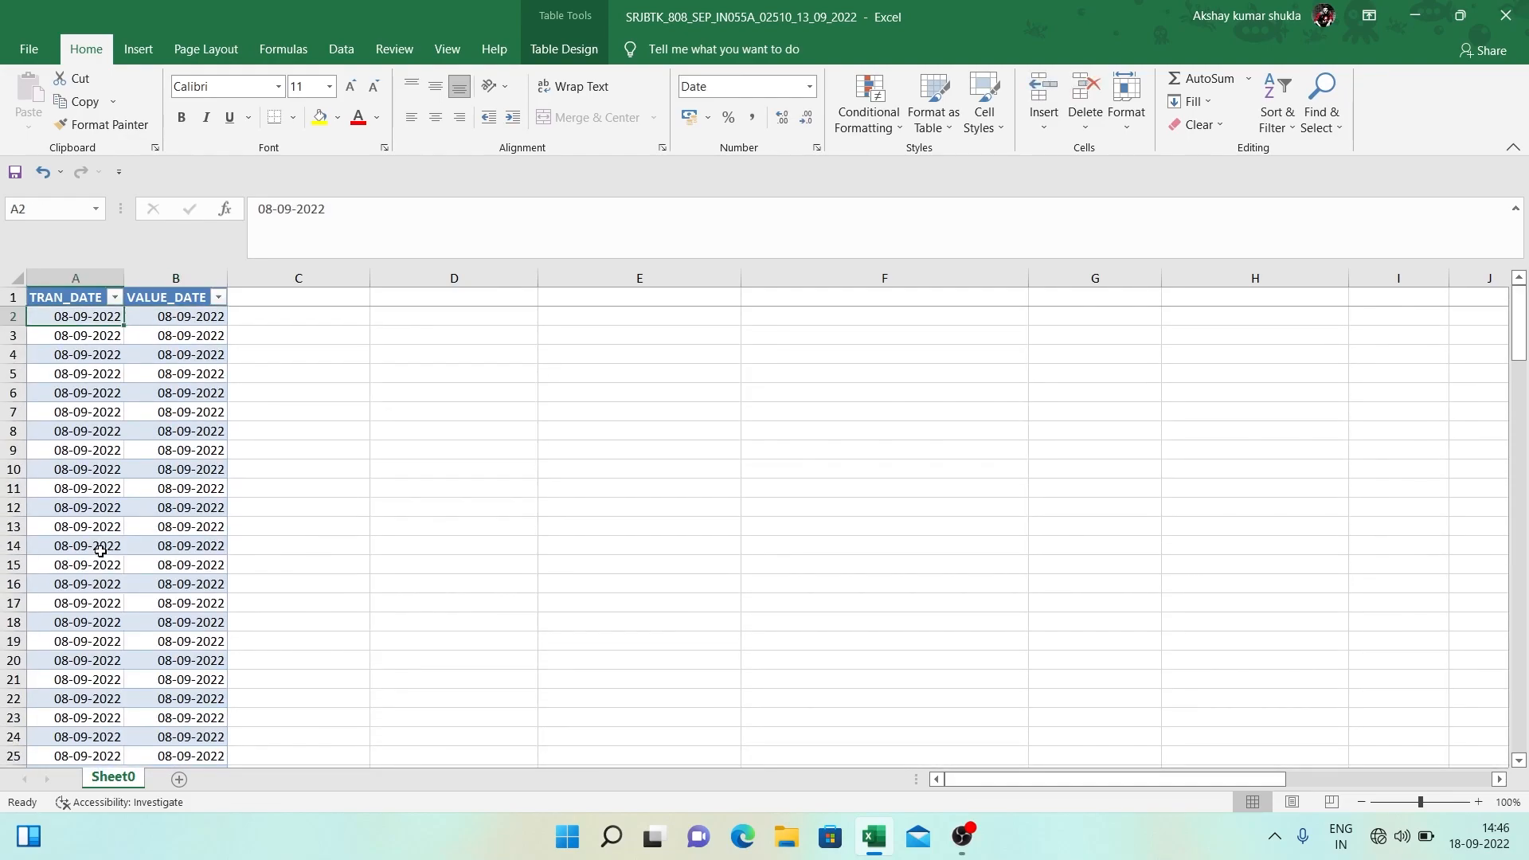
key(F2)
key(Escape)
key(Right)
key(Left)
key(F2)
key(Escape)
key(Right)
key(Left)
key(Right)
key(Right)
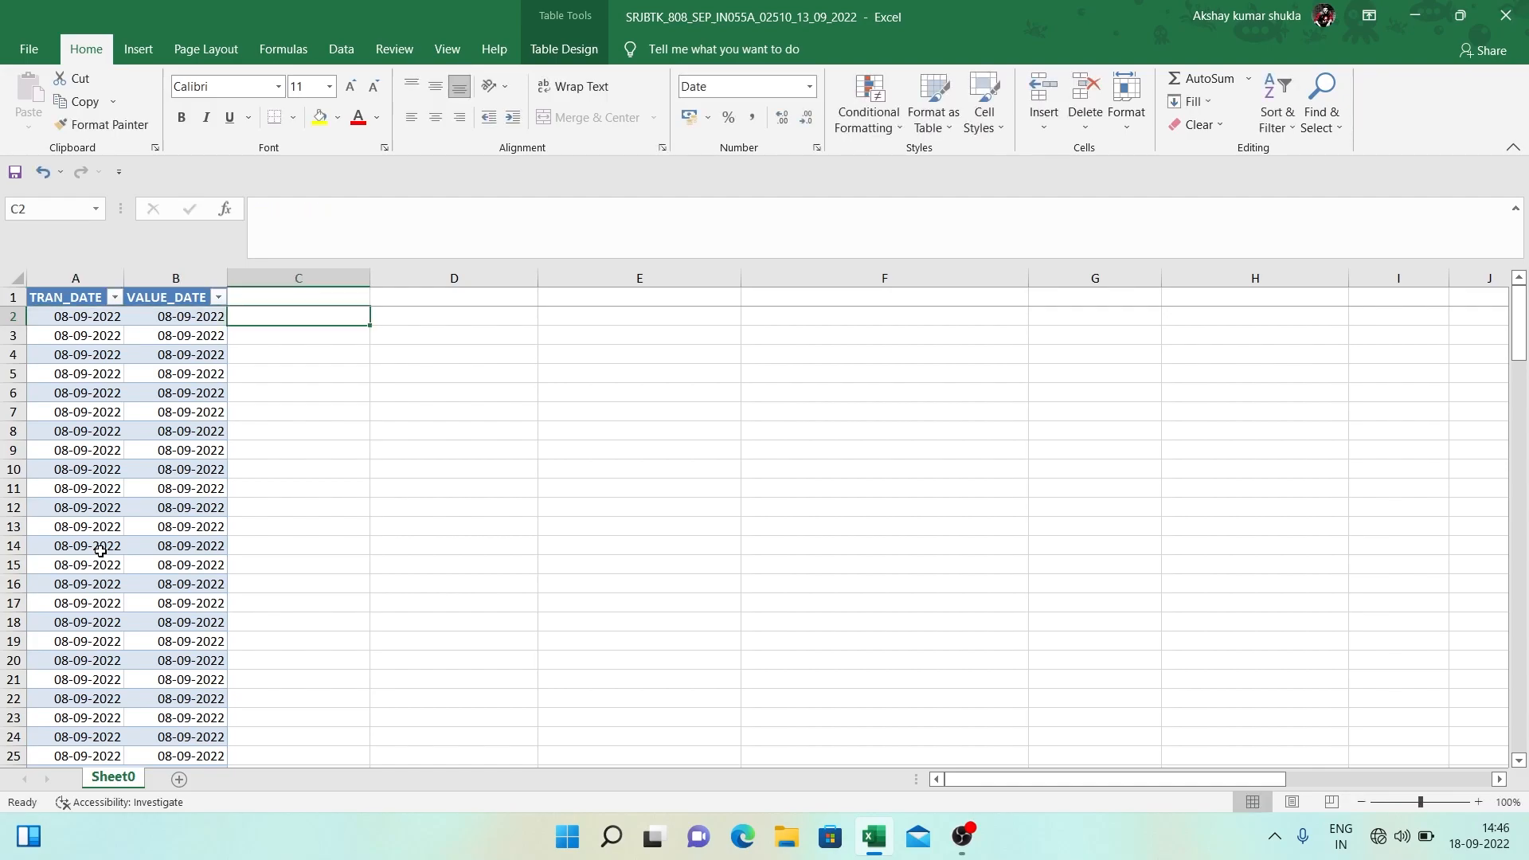
key(Left)
key(Left)
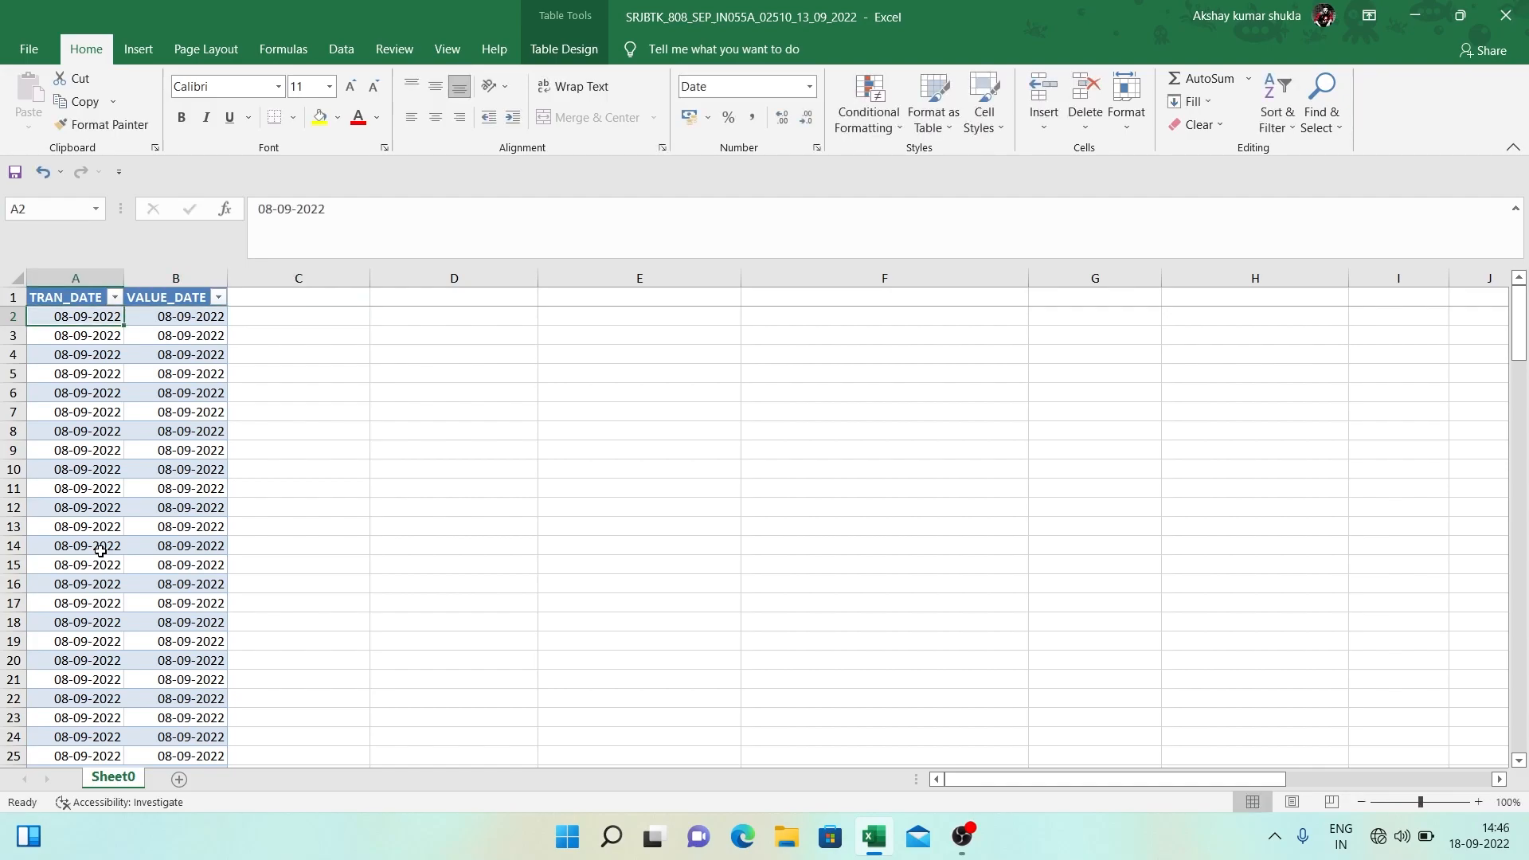
Run Replace All on the data rows of both date columns, finding "-" and replacing it with "-".
key(shift+Right)
key(ctrl+shift+Down)
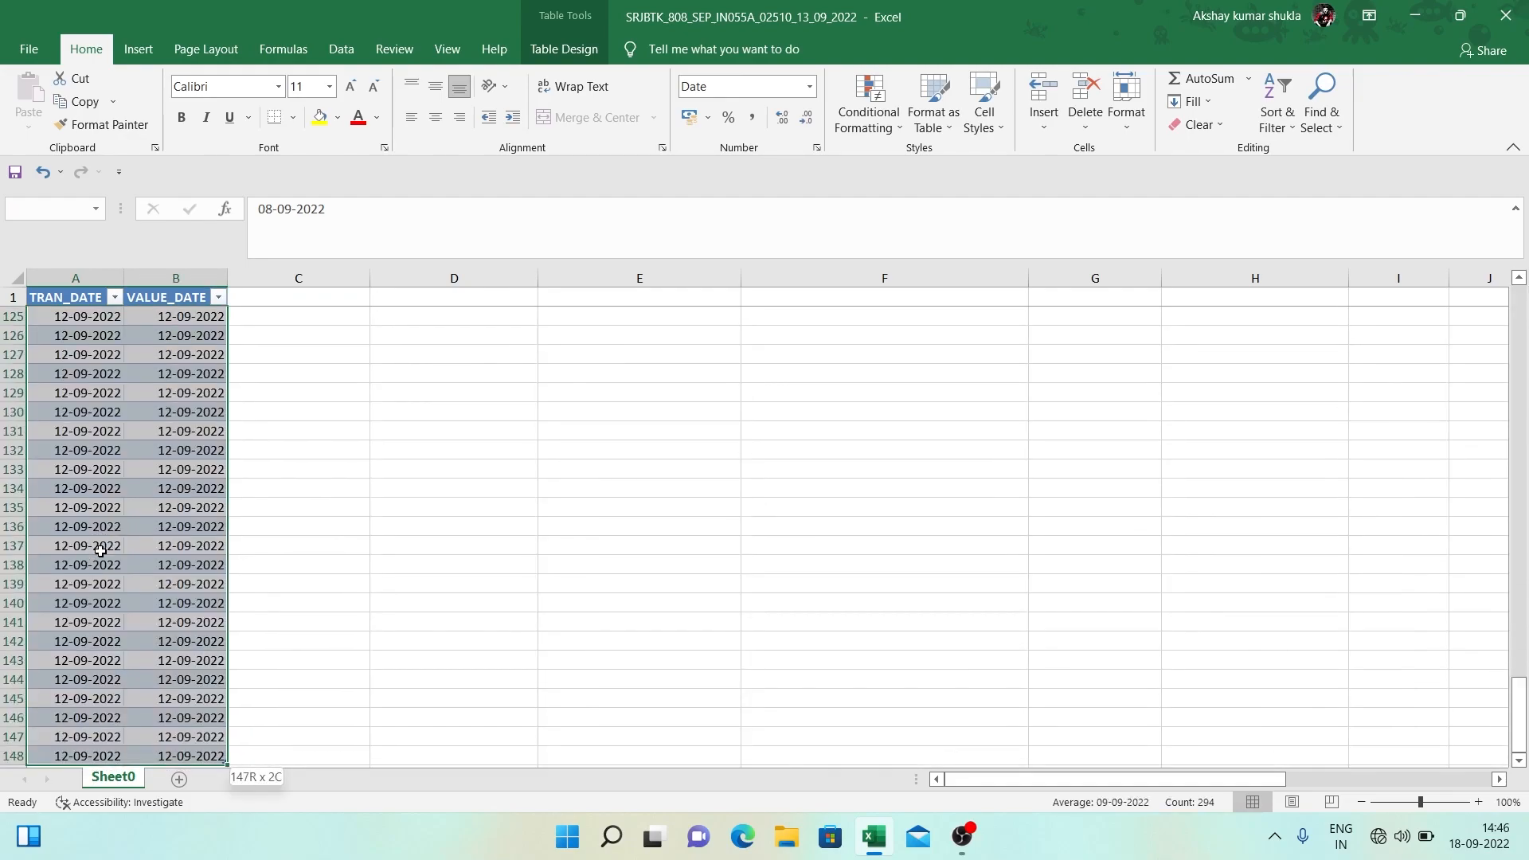
key(ctrl+h)
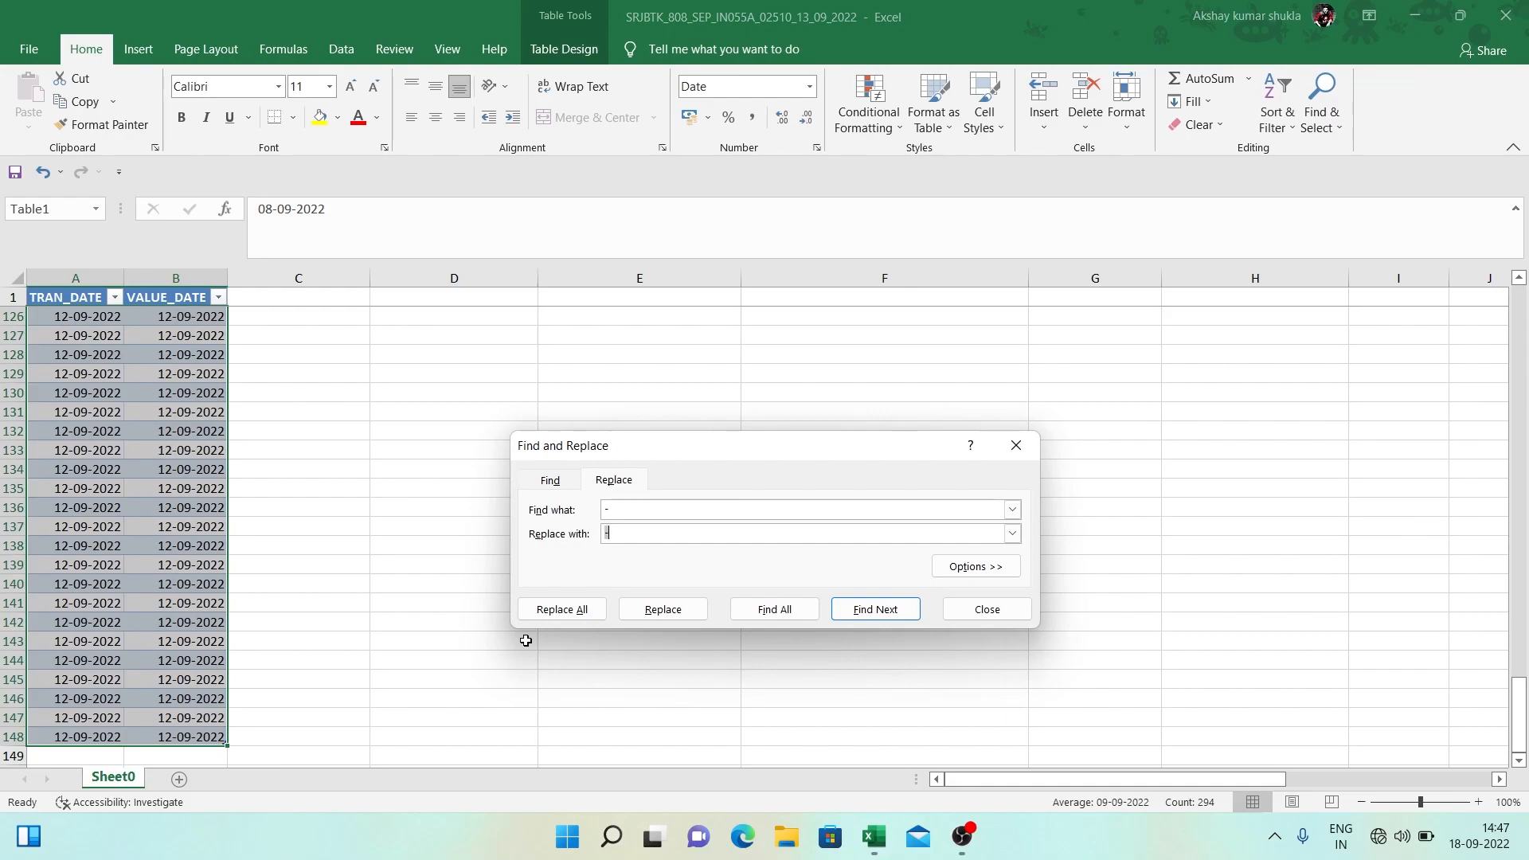
key(Tab)
key(Tab)
key(Return)
key(Return)
key(Escape)
Recheck the date grouping in the filters of both date columns after the second replacement.
key(ctrl+Home)
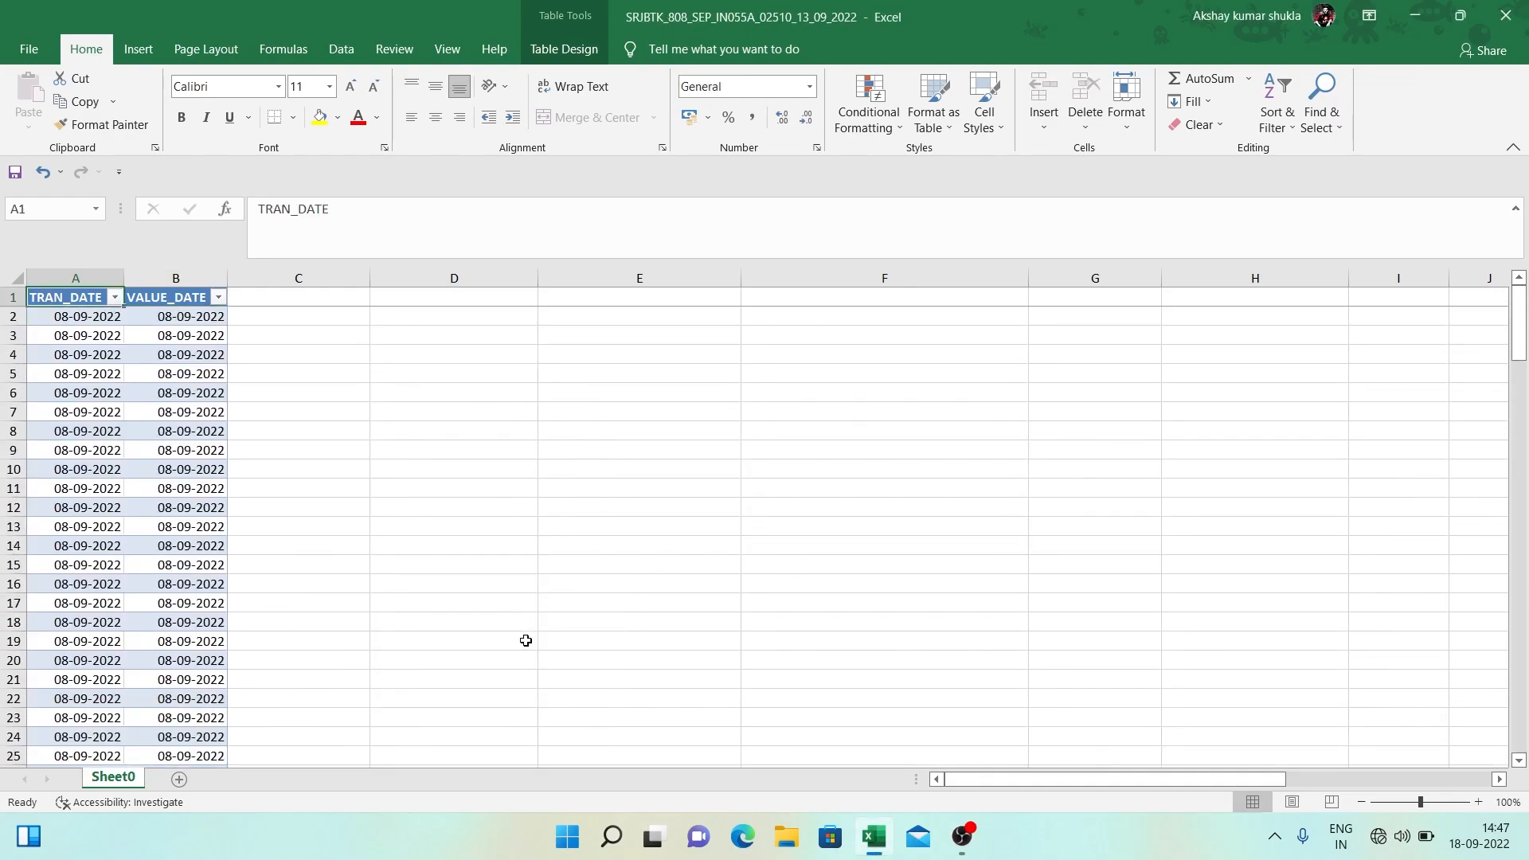
key(alt+Down)
key(Escape)
key(Right)
key(alt+Down)
key(Escape)
key(Down)
key(Left)
key(Right)
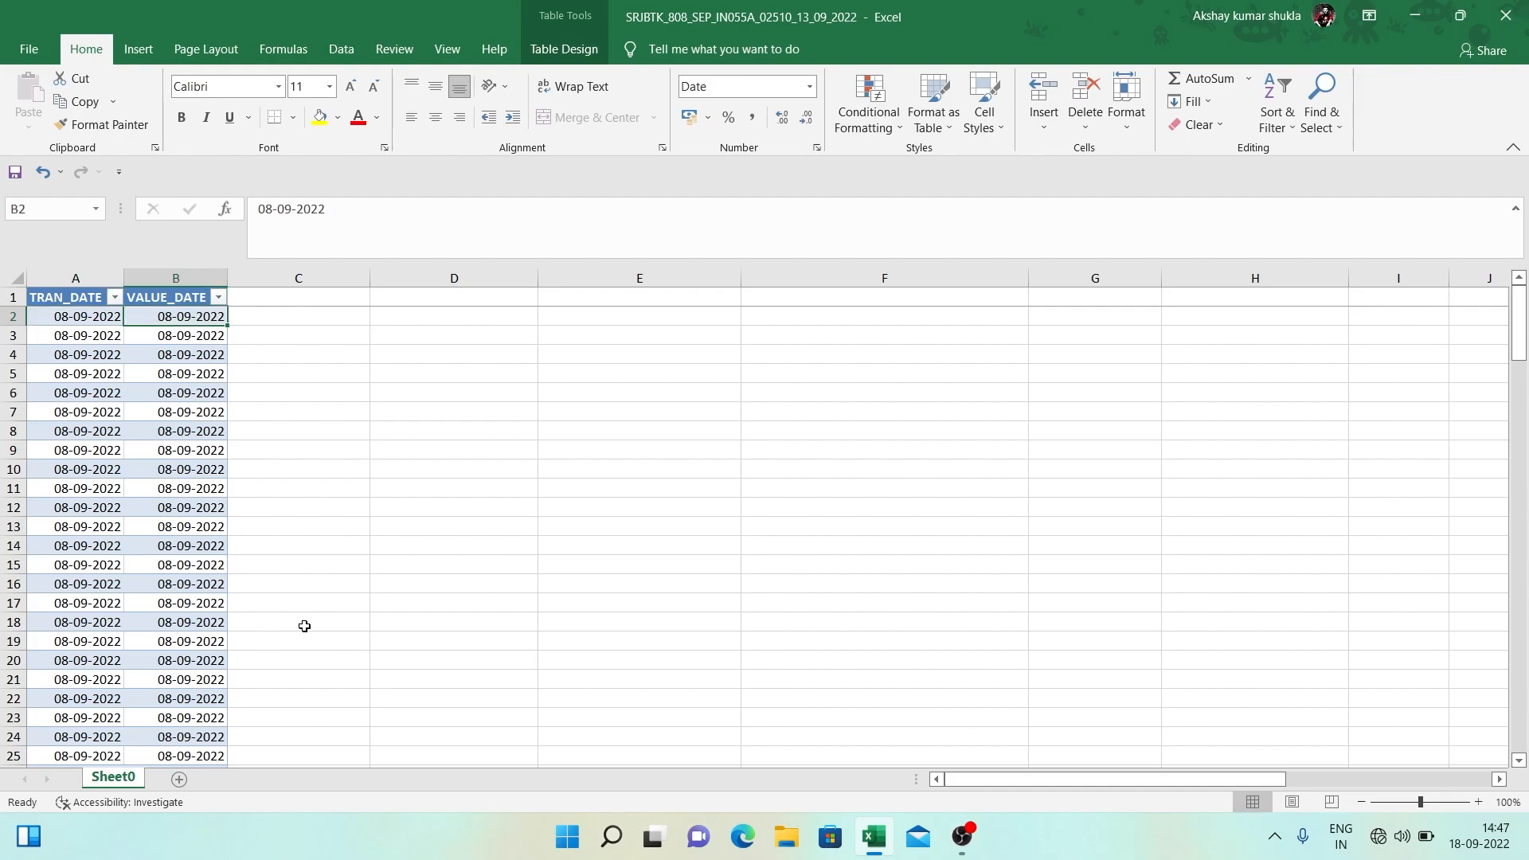
key(Left)
key(Up)
key(Down)
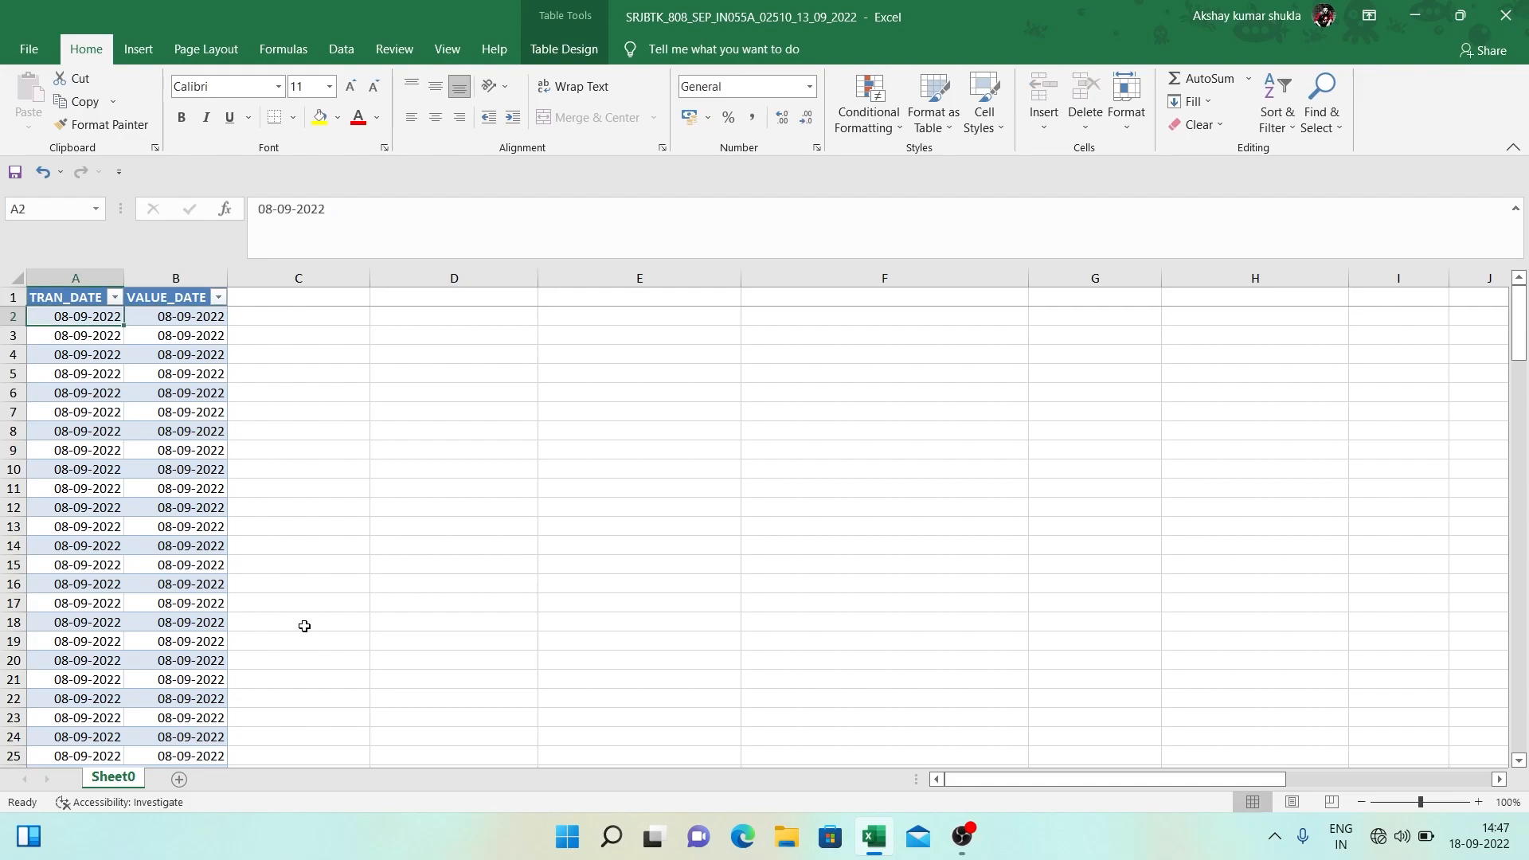
key(Right)
key(Left)
key(Right)
key(Left)
key(Right)
key(Right)
key(Left)
key(Left)
key(Up)
key(Down)
key(Right)
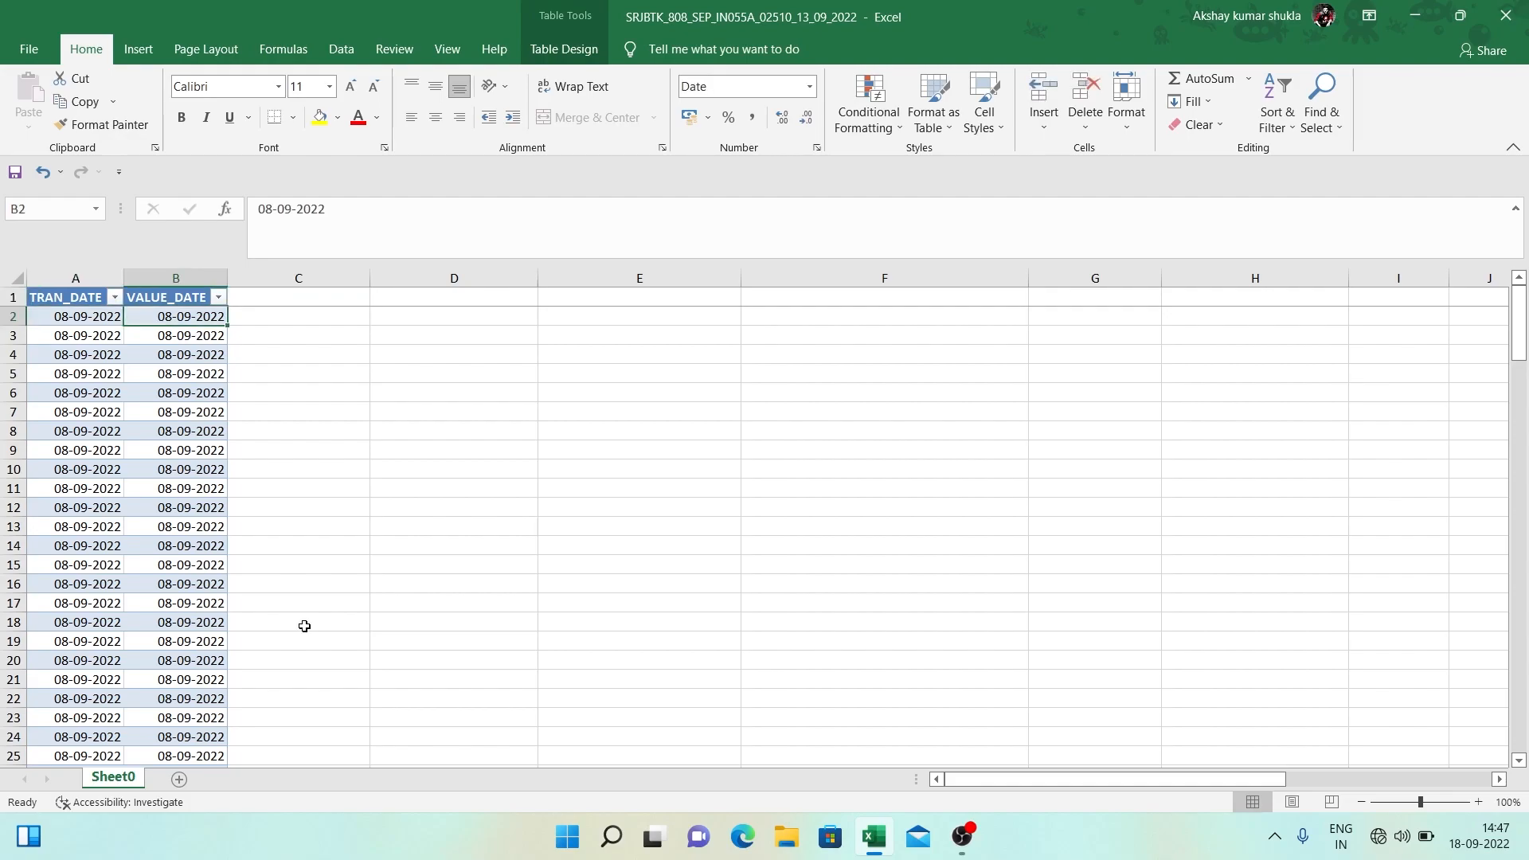
key(Down)
key(Up)
key(Down)
key(Up)
key(Right)
key(Right)
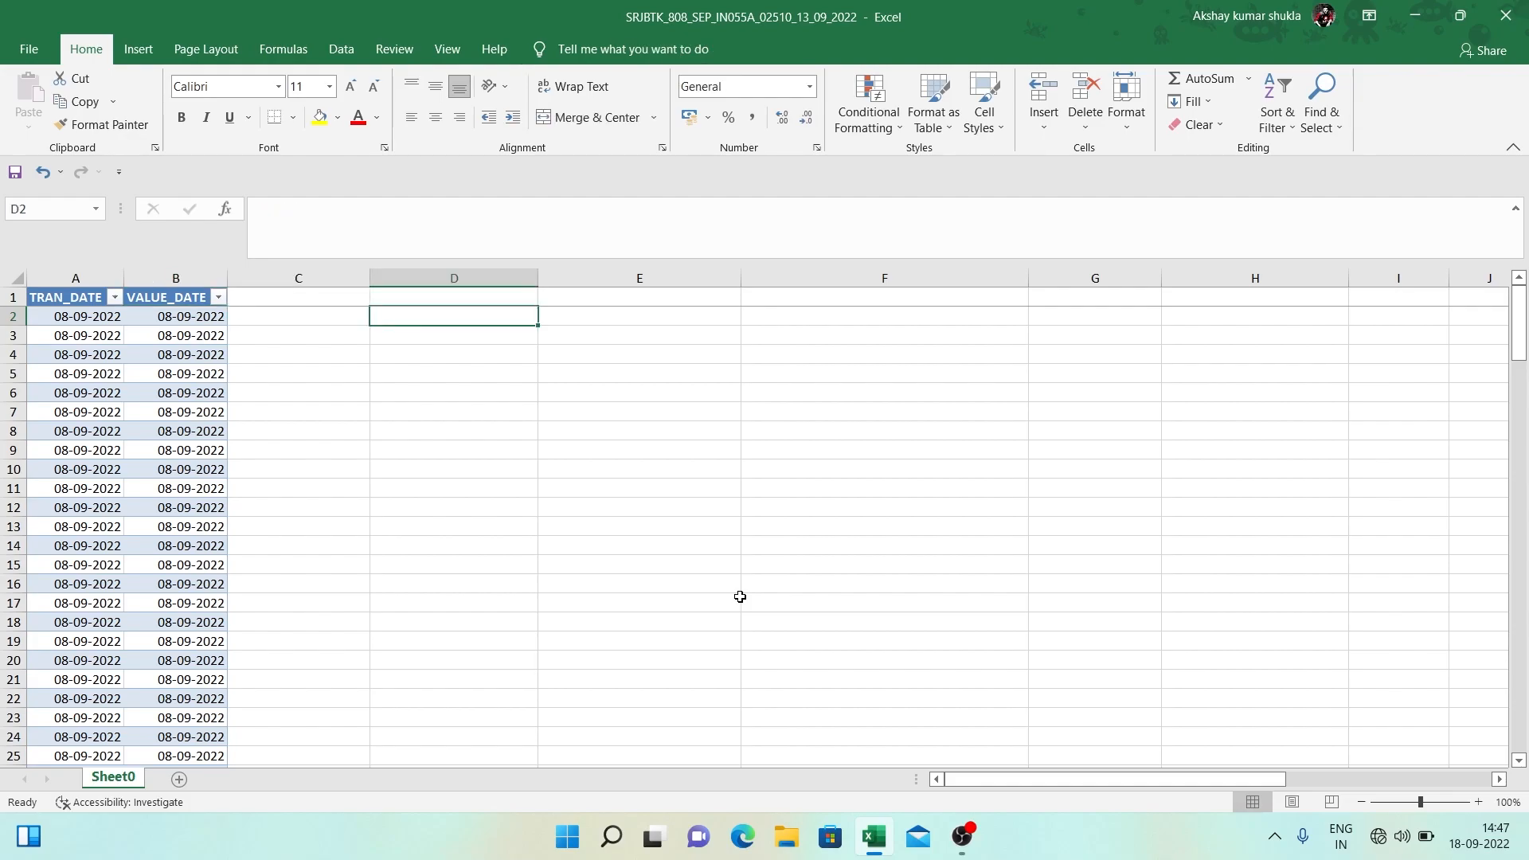
Enter the header Name in column E and move it to cell E2.
click(740, 596)
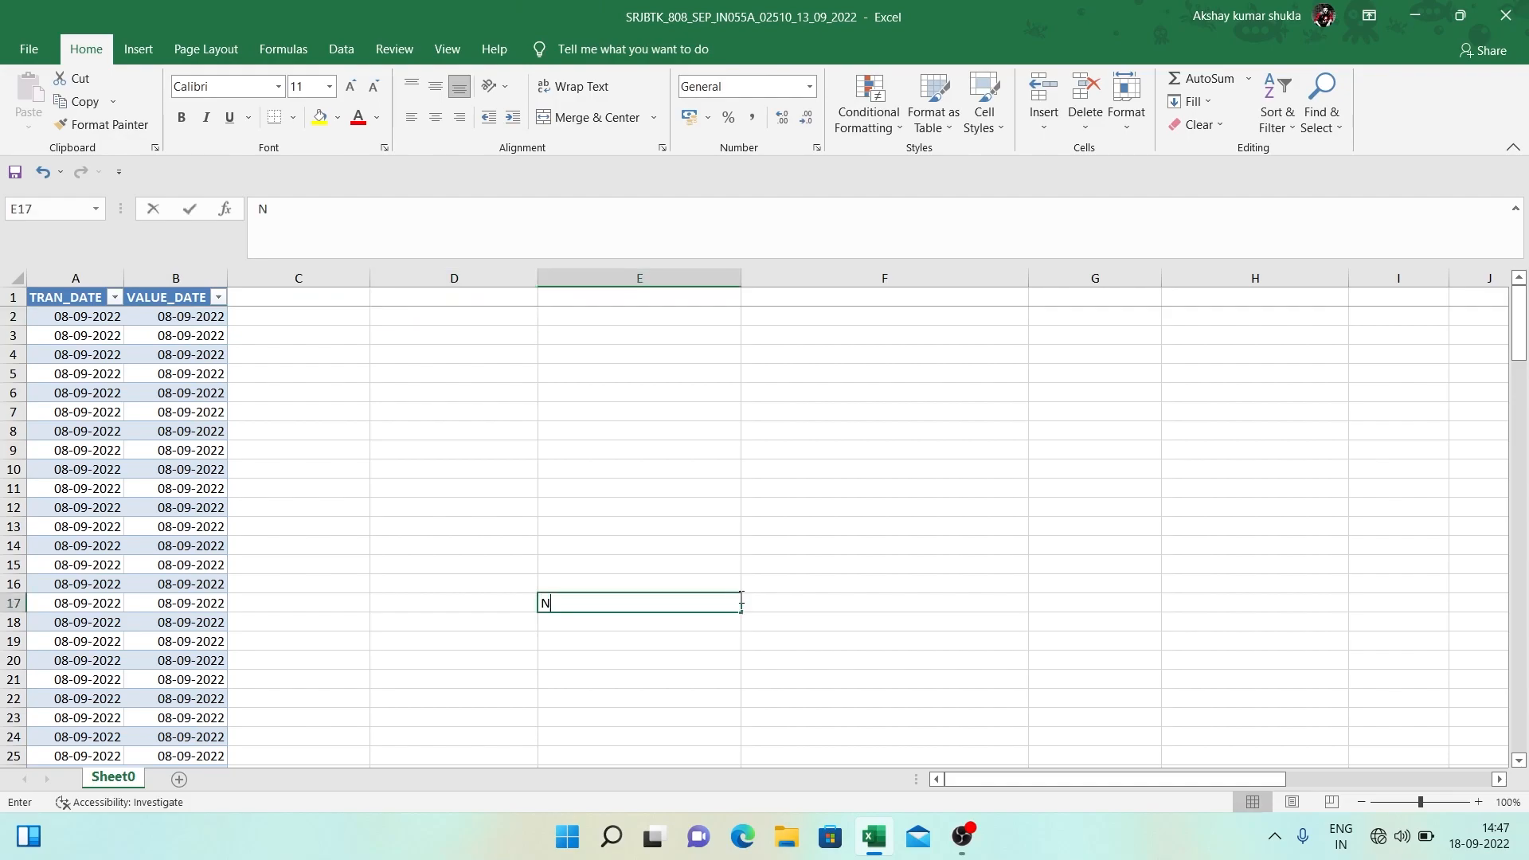
text(Name)
key(Return)
key(Up)
key(ctrl+x)
key(ctrl+Up)
key(Down)
key(ctrl+v)
Enter the headers Class in cell F2 and Marks in cell G2.
key(Right)
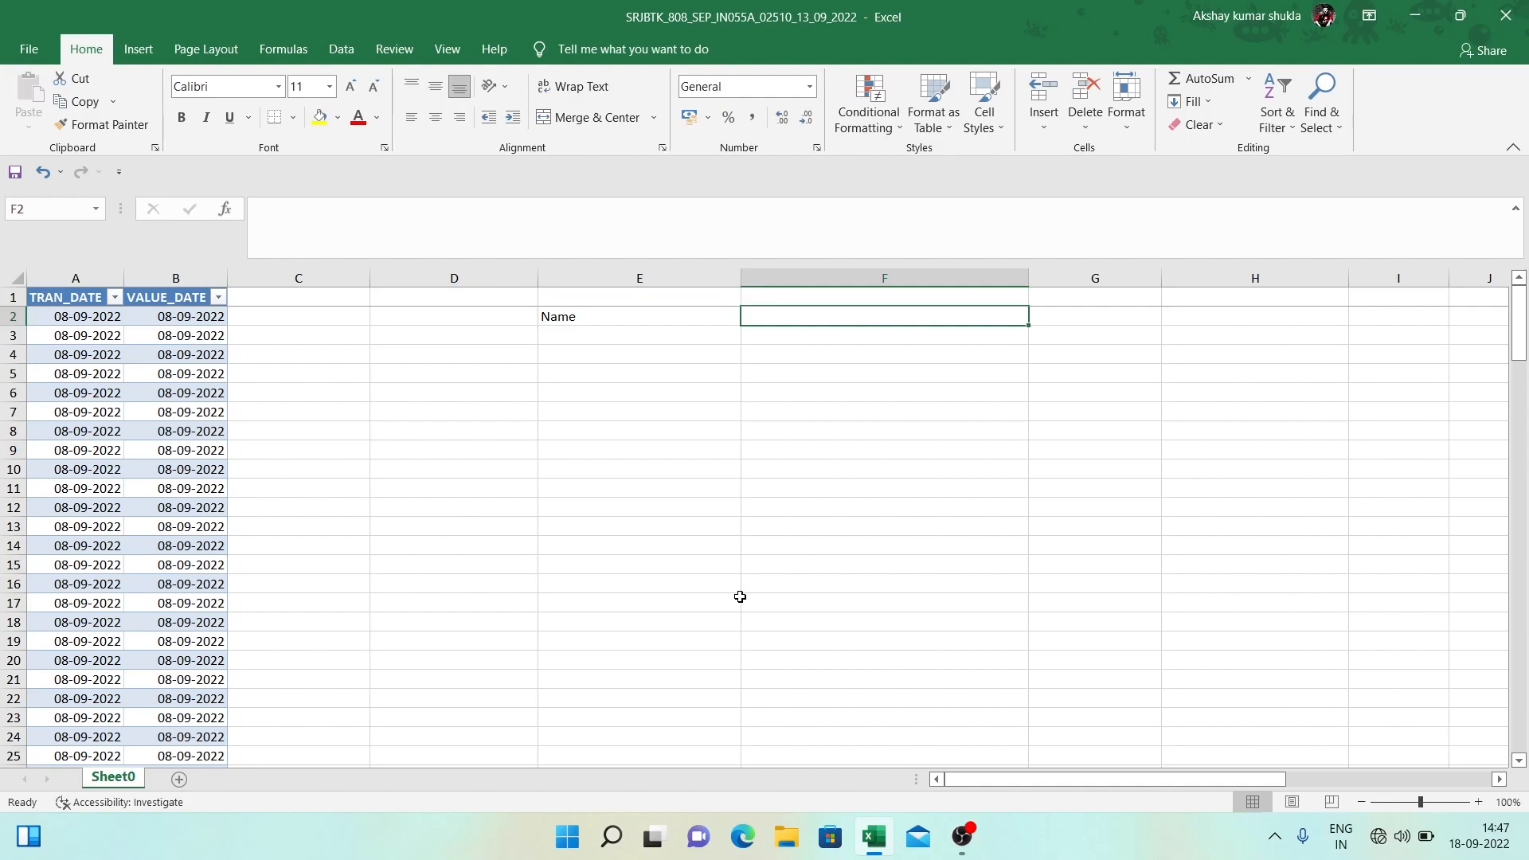
text(Class)
key(Return)
key(Up)
key(Right)
text(Marks)
key(Return)
Enter the header Subject in cell H2, beside the Marks header.
key(Up)
key(Left)
key(Right)
key(Right)
key(Left)
key(Left)
key(Right)
key(Right)
text(Subject)
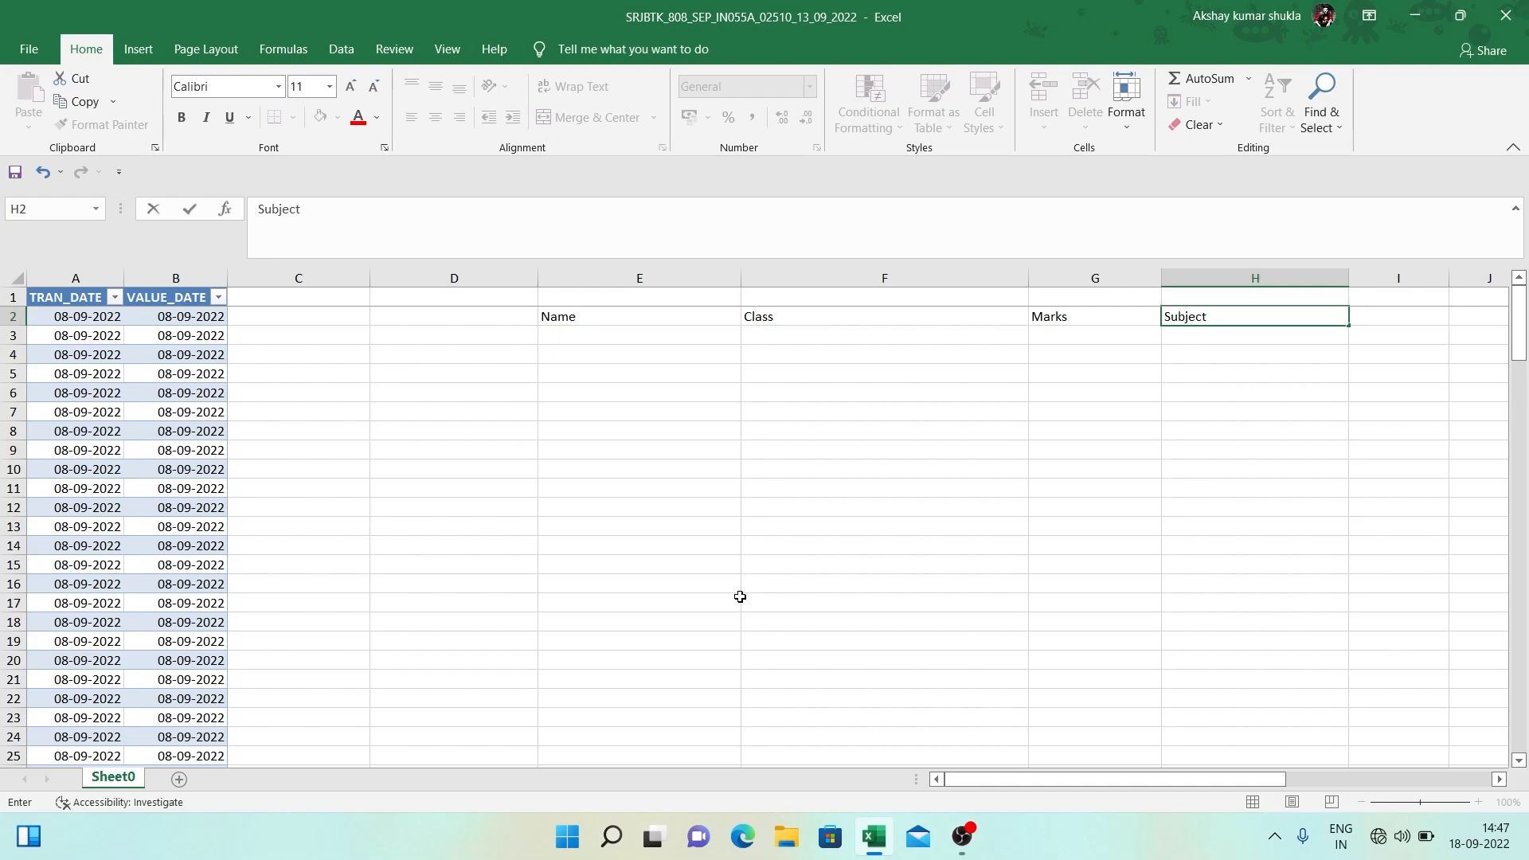
key(Return)
key(Up)
key(ctrl+c)
key(Left)
key(Left)
key(Left)
key(Right)
key(Right)
key(Left)
key(Left)
key(Right)
key(Right)
key(Escape)
Move the Marks header to cell F2, replacing Class, and clear the Subject header from cell H2.
key(ctrl+x)
key(Left)
key(Return)
key(Right)
key(Right)
key(Delete)
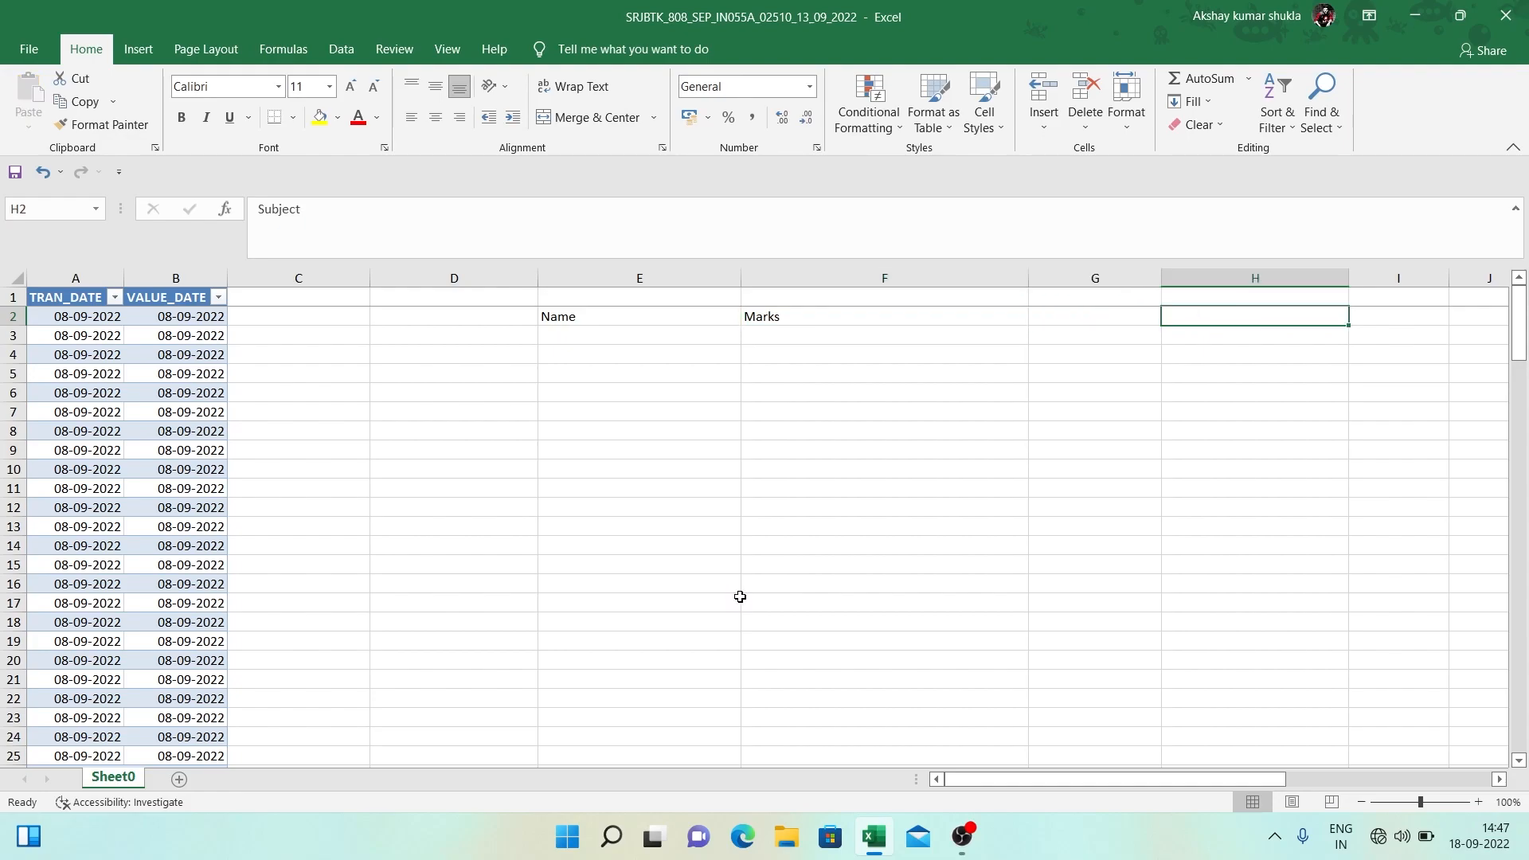
Enter Ak, VK, SK, DK and LK under the Name header in cells E3 to E7.
key(Left)
key(Down)
key(Left)
key(Left)
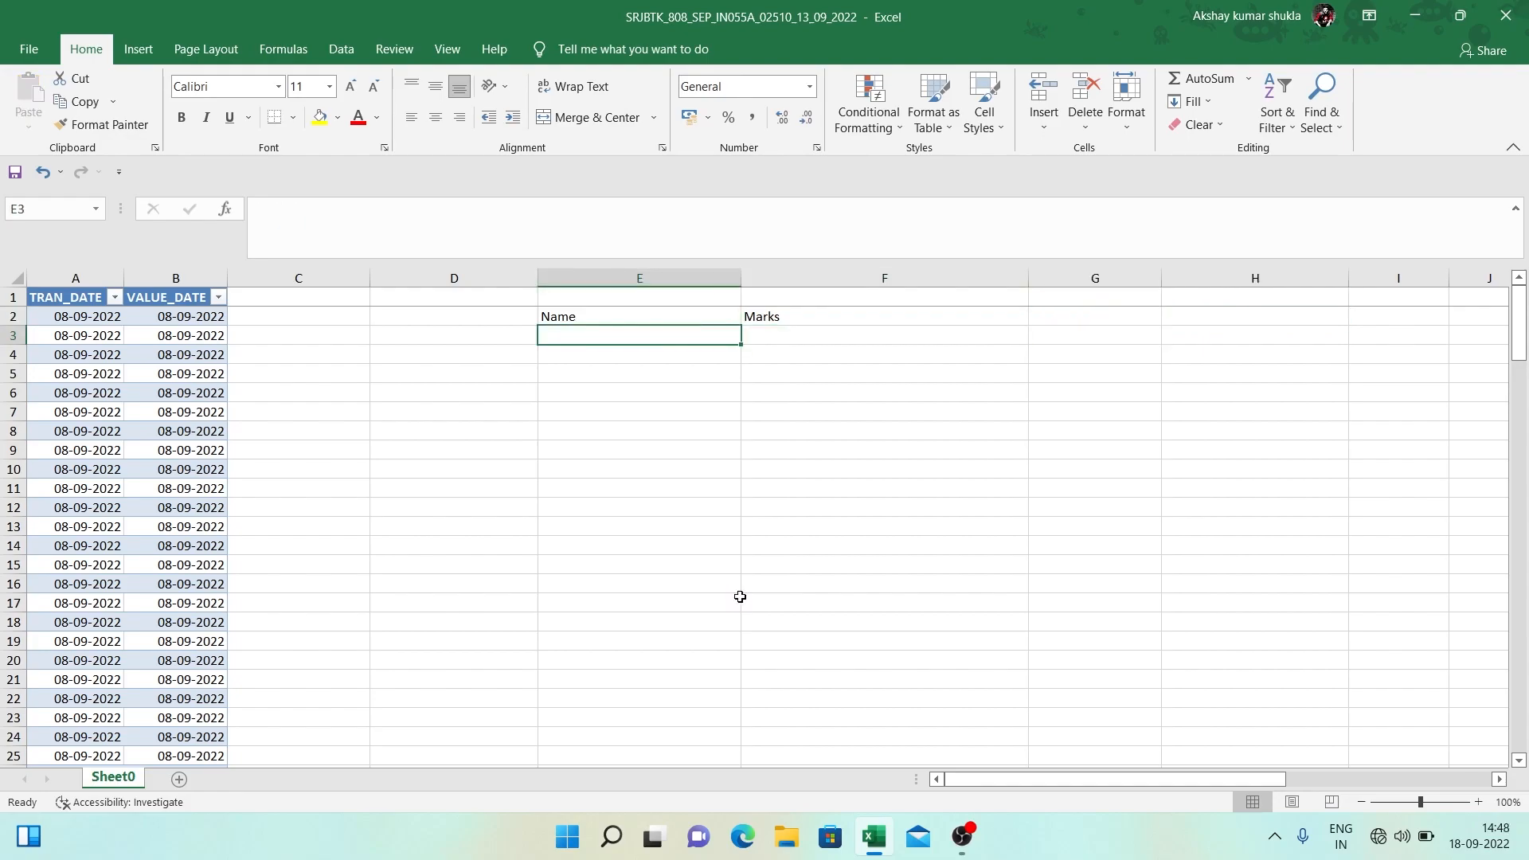
text(Ak)
key(Return)
text(VK)
key(Return)
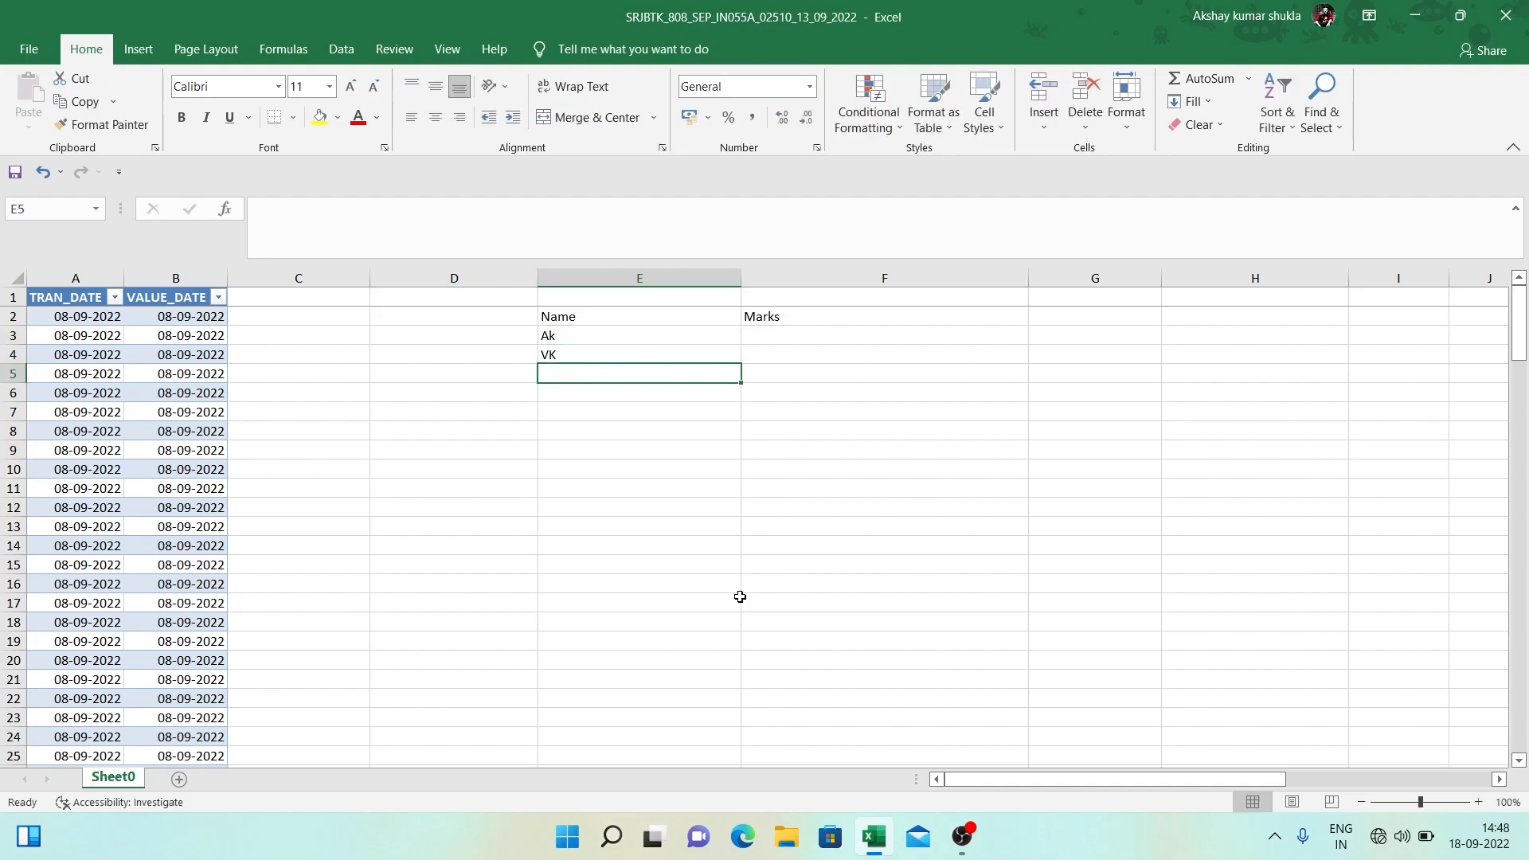
text(SK)
key(Return)
text(DK)
key(Return)
text(LK)
key(Return)
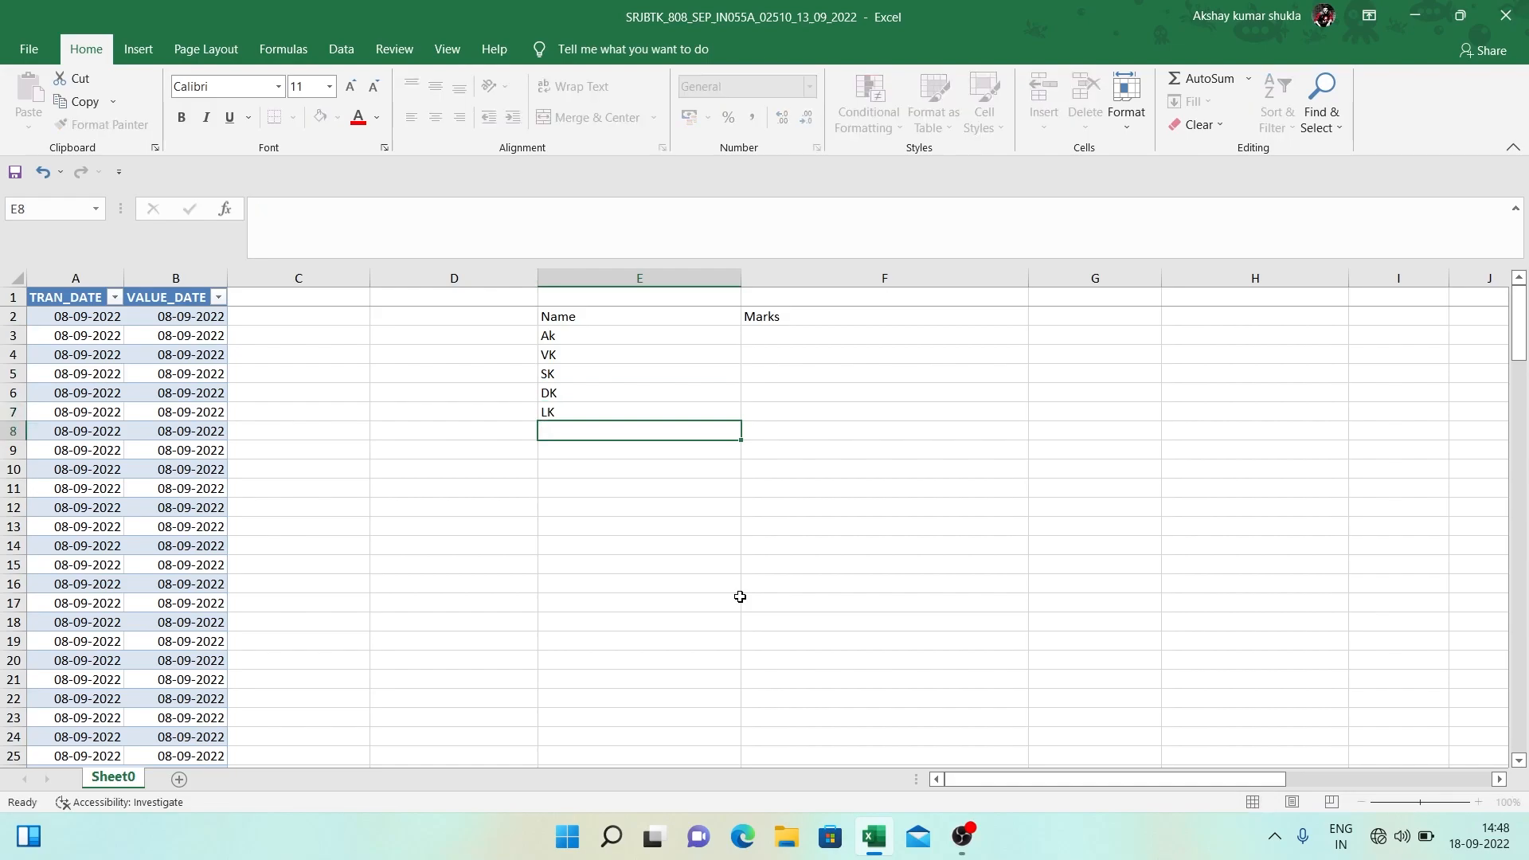
Enter the marks 80, 70, 45, 75 and 71 in cells F3 to F7.
key(Up)
key(ctrl+Up)
key(Down)
key(ctrl+shift+Down)
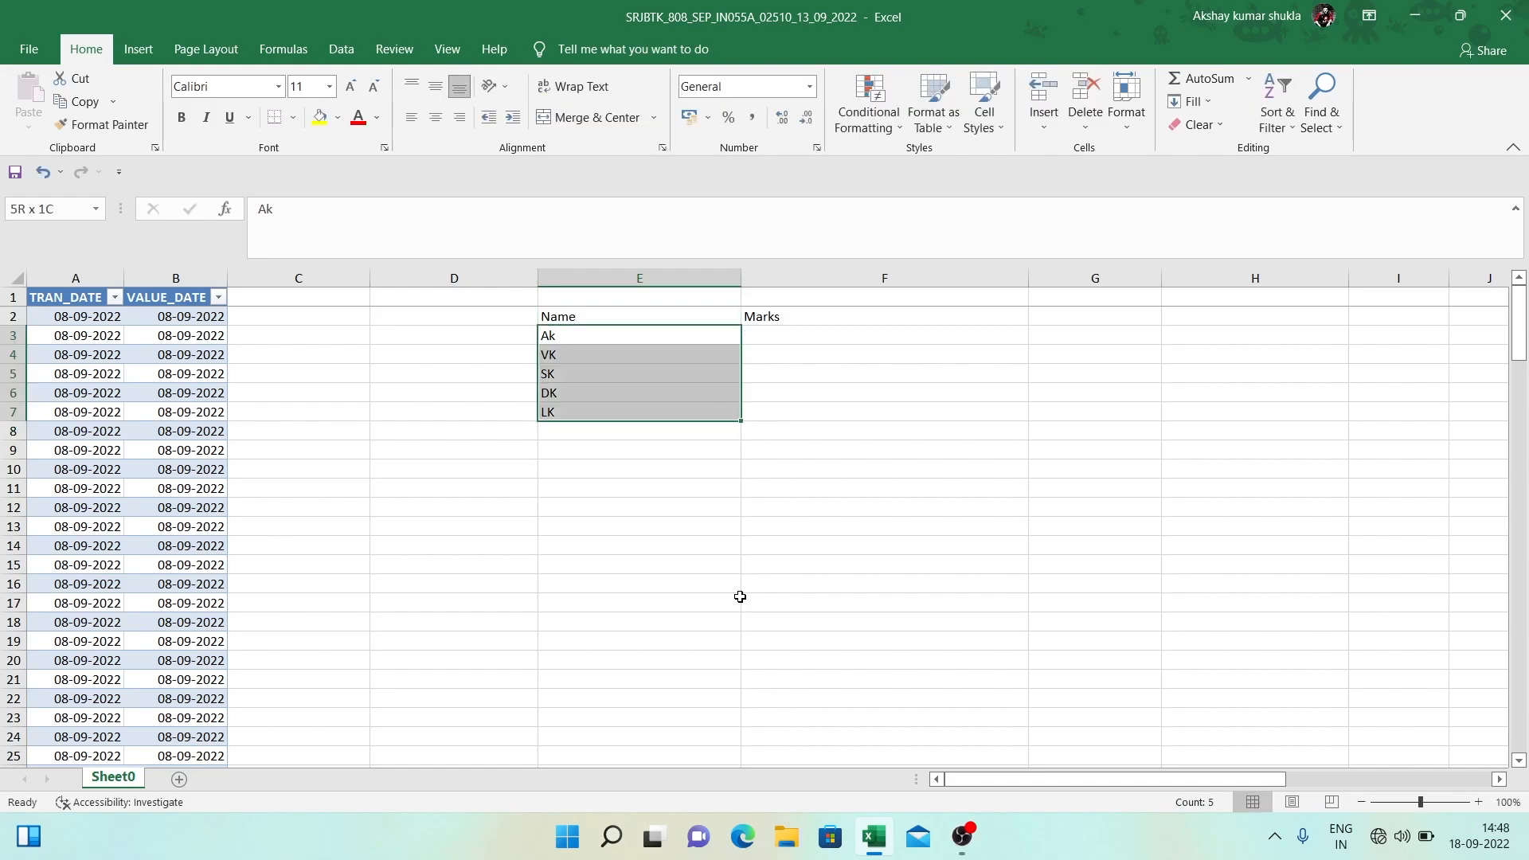
key(Right)
text(80)
key(Return)
text(70)
key(Return)
text(45)
key(Return)
text(75)
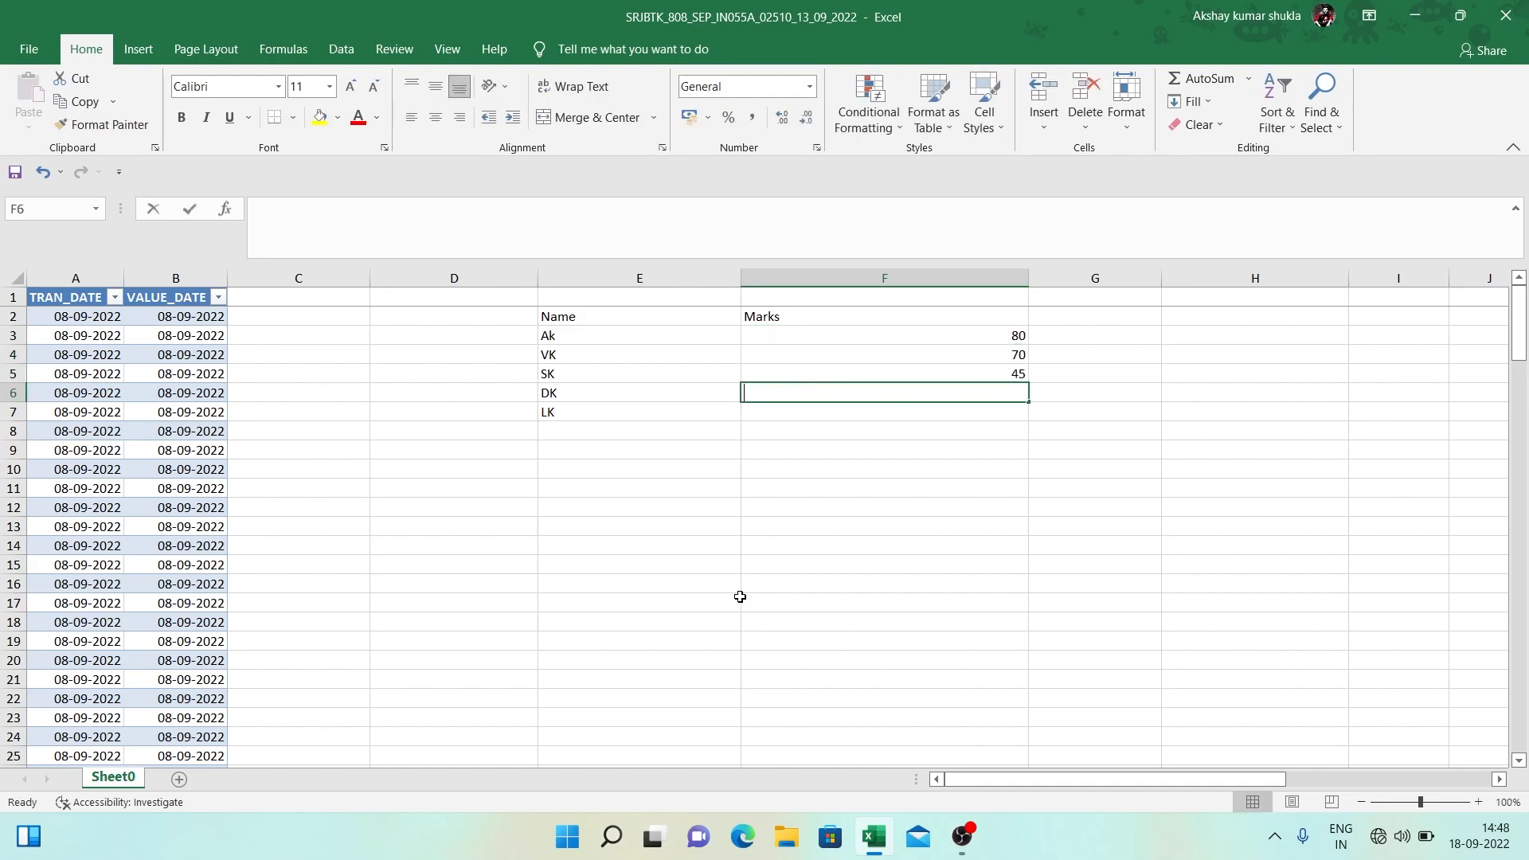
key(Return)
text(71)
key(Return)
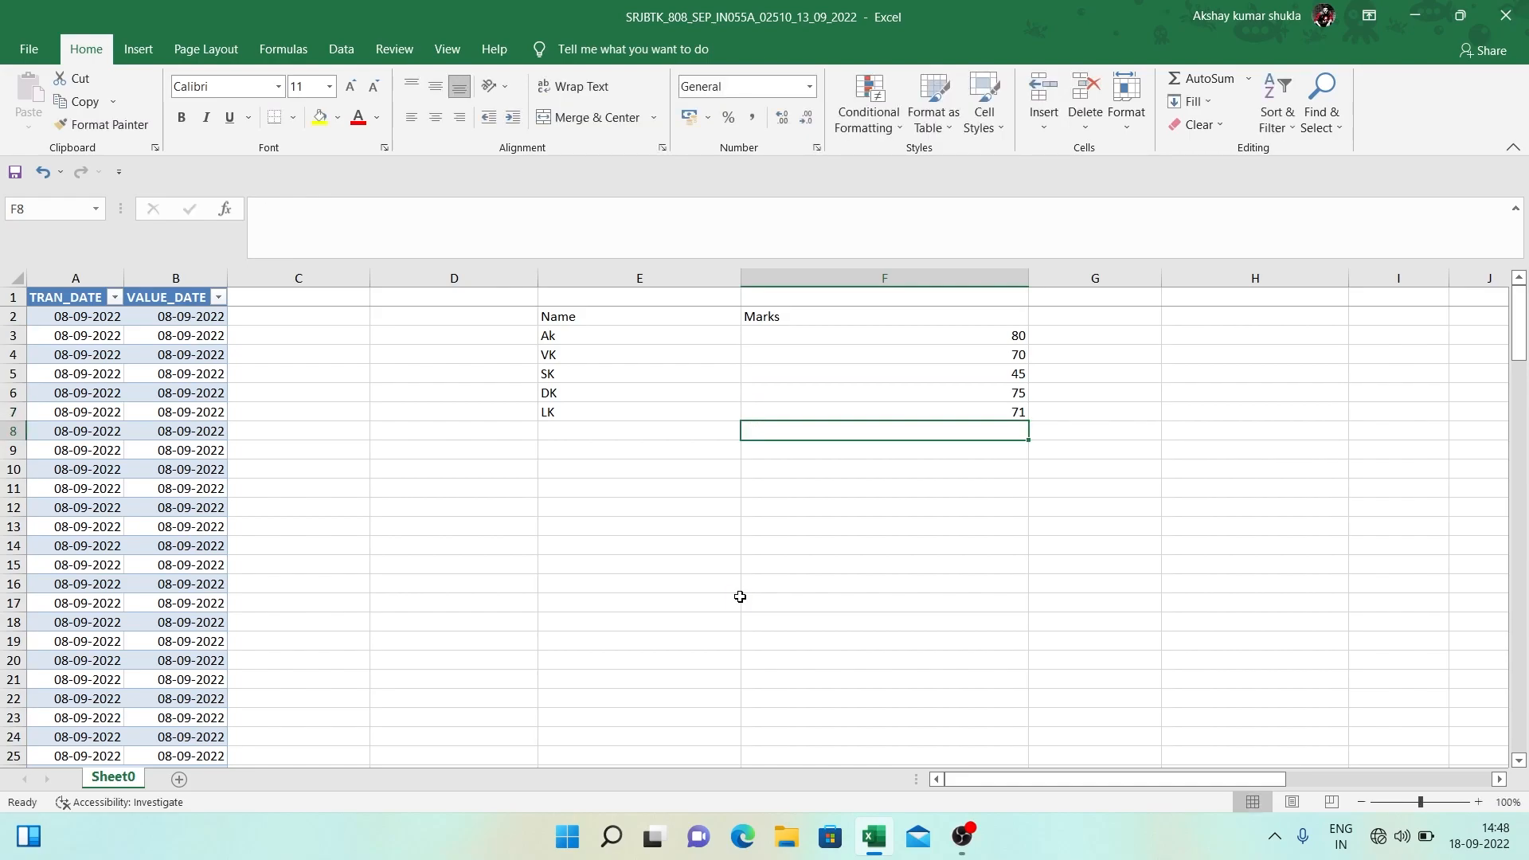
Make the whole Name and Marks table, cells E2 to F7, bold.
key(Up)
key(Left)
key(ctrl+Up)
key(ctrl+shift+Right)
key(ctrl+shift+Down)
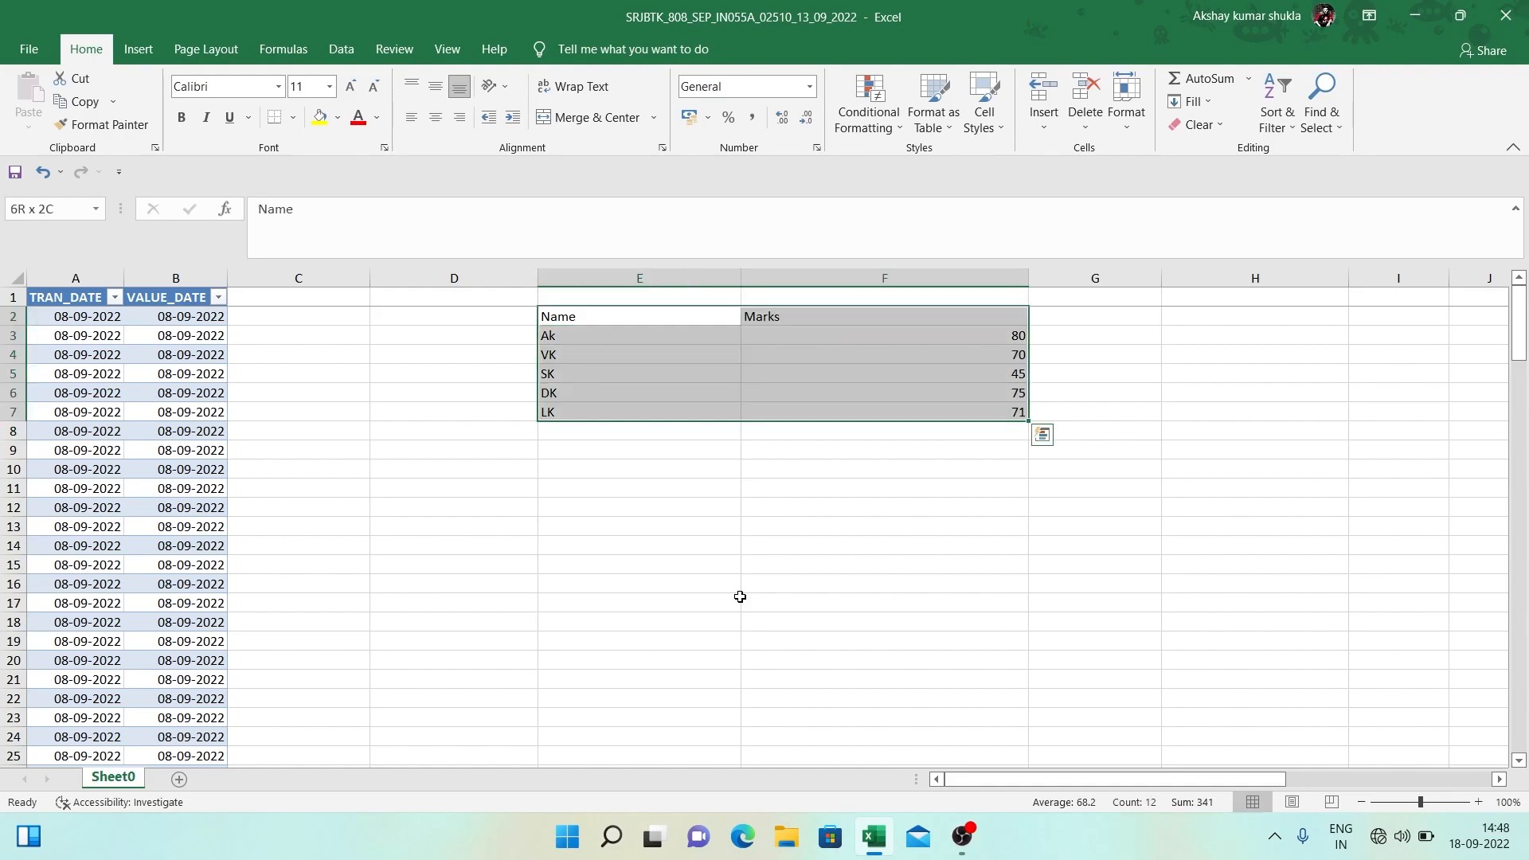
key(ctrl+b)
key(Up)
key(Down)
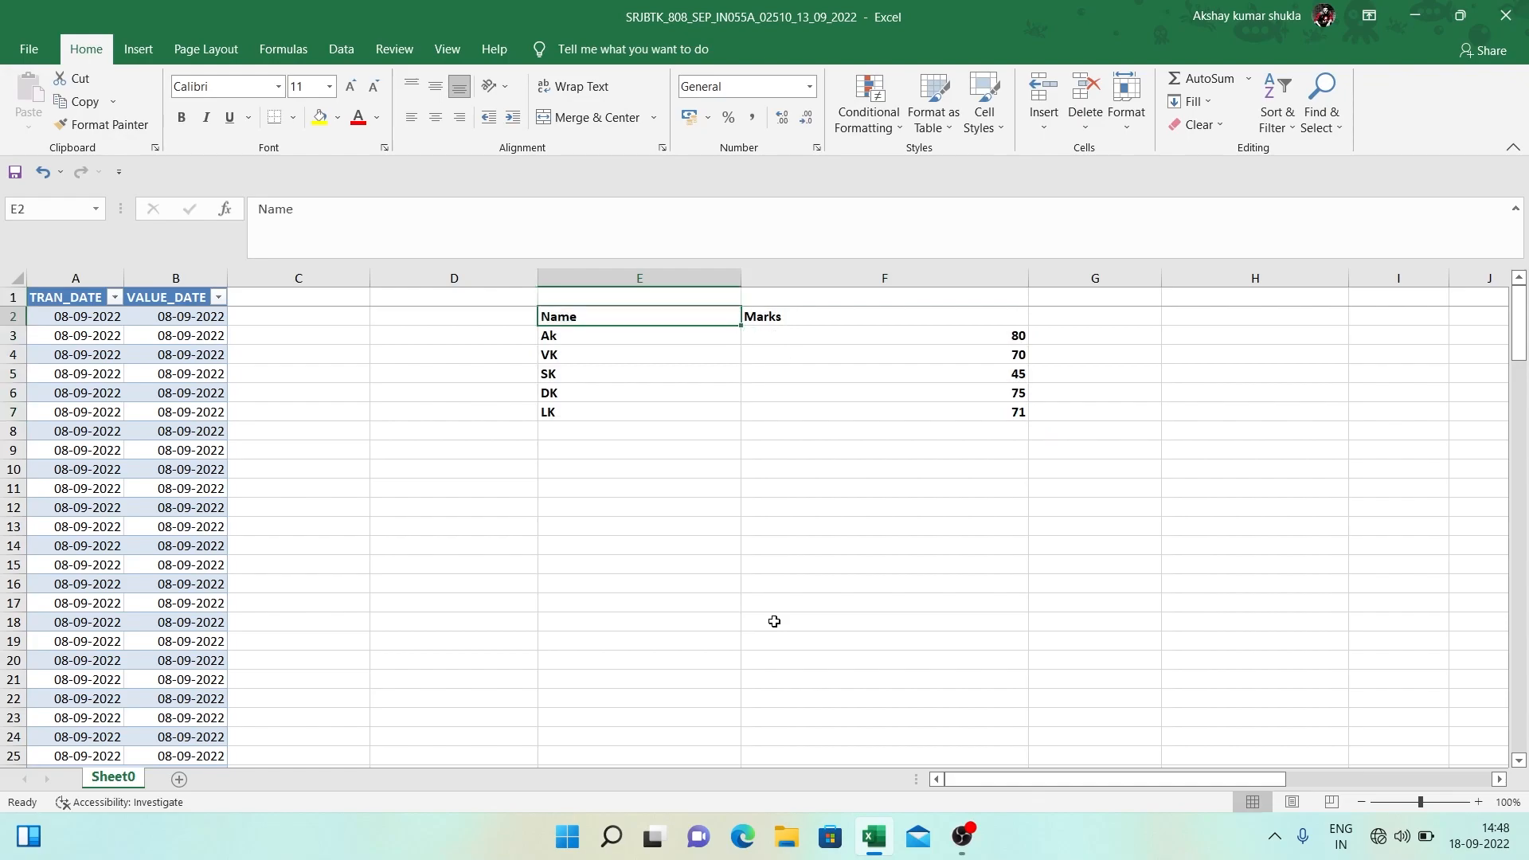
key(Right)
key(Down)
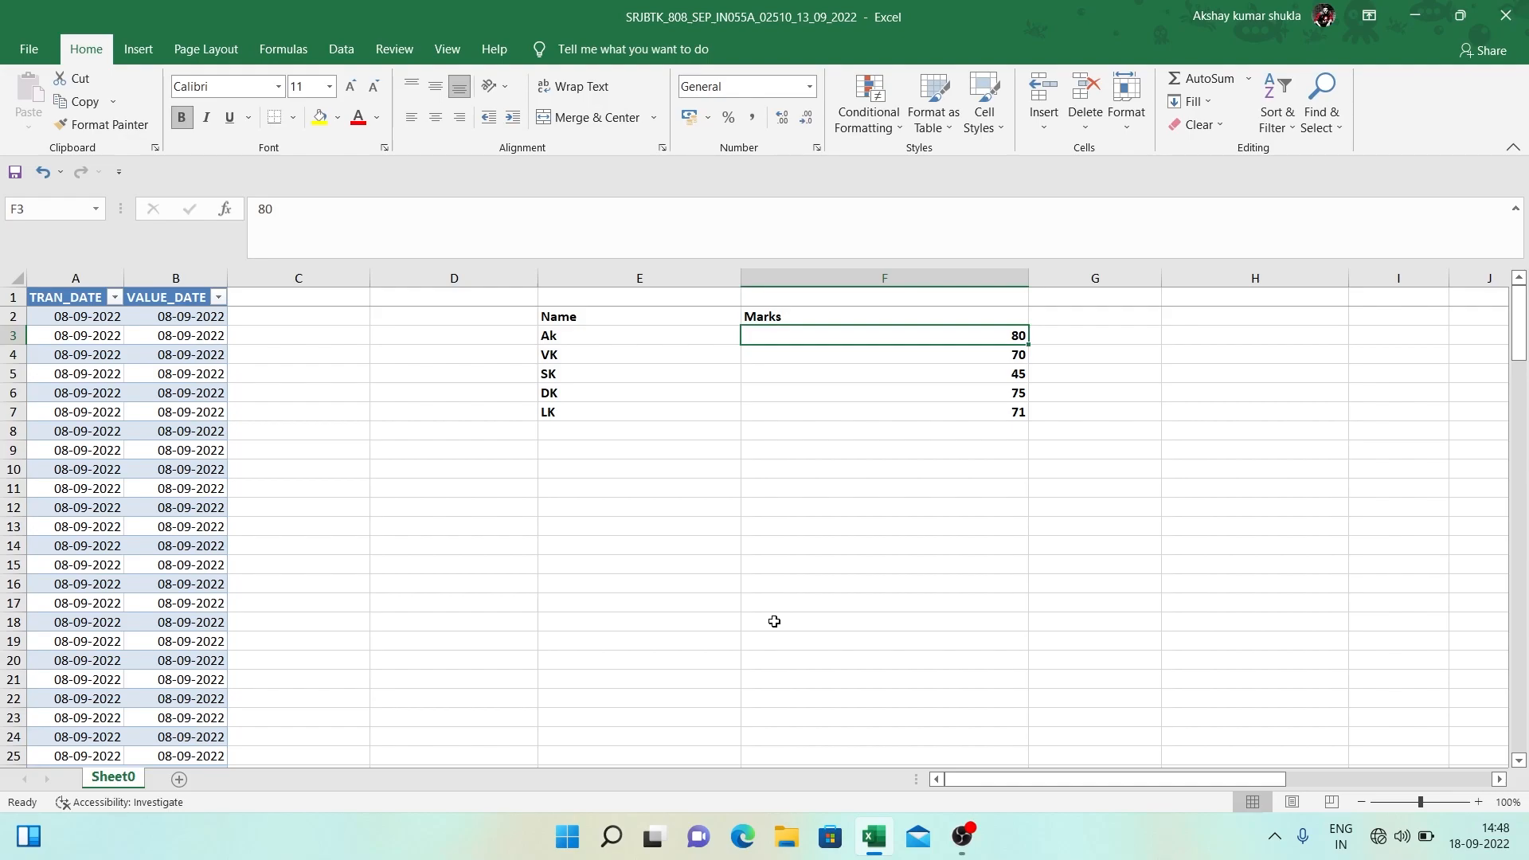
Insert a new worksheet and enter the header Name in its cell B1.
key(shift+F11)
key(Down)
key(Right)
key(Up)
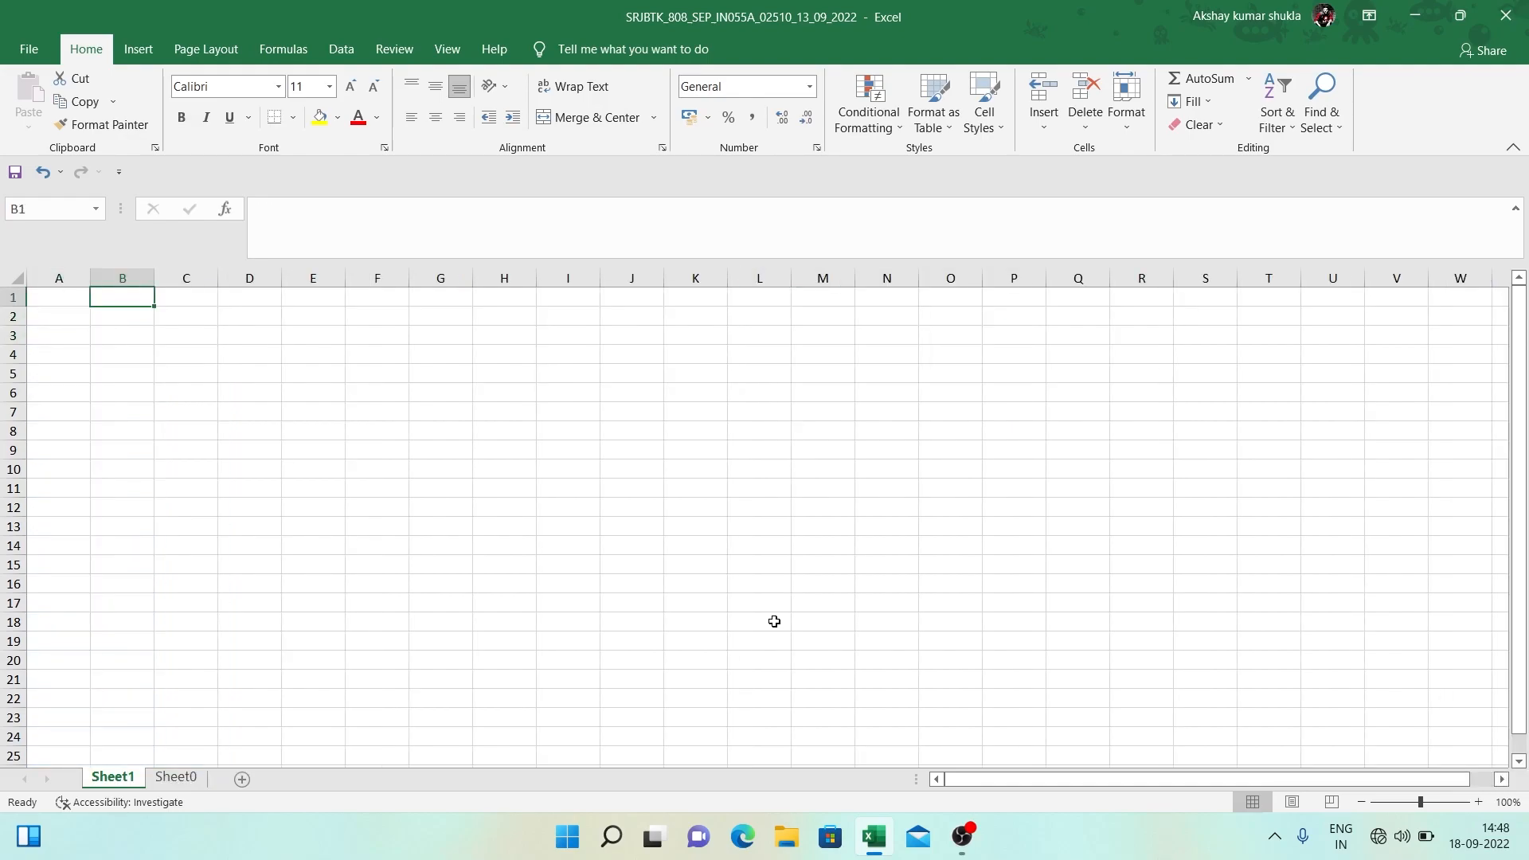
text(Name)
key(Return)
key(Up)
Enter the header Subjects in cell C1 and make the headers in B1 and C1 bold.
key(Right)
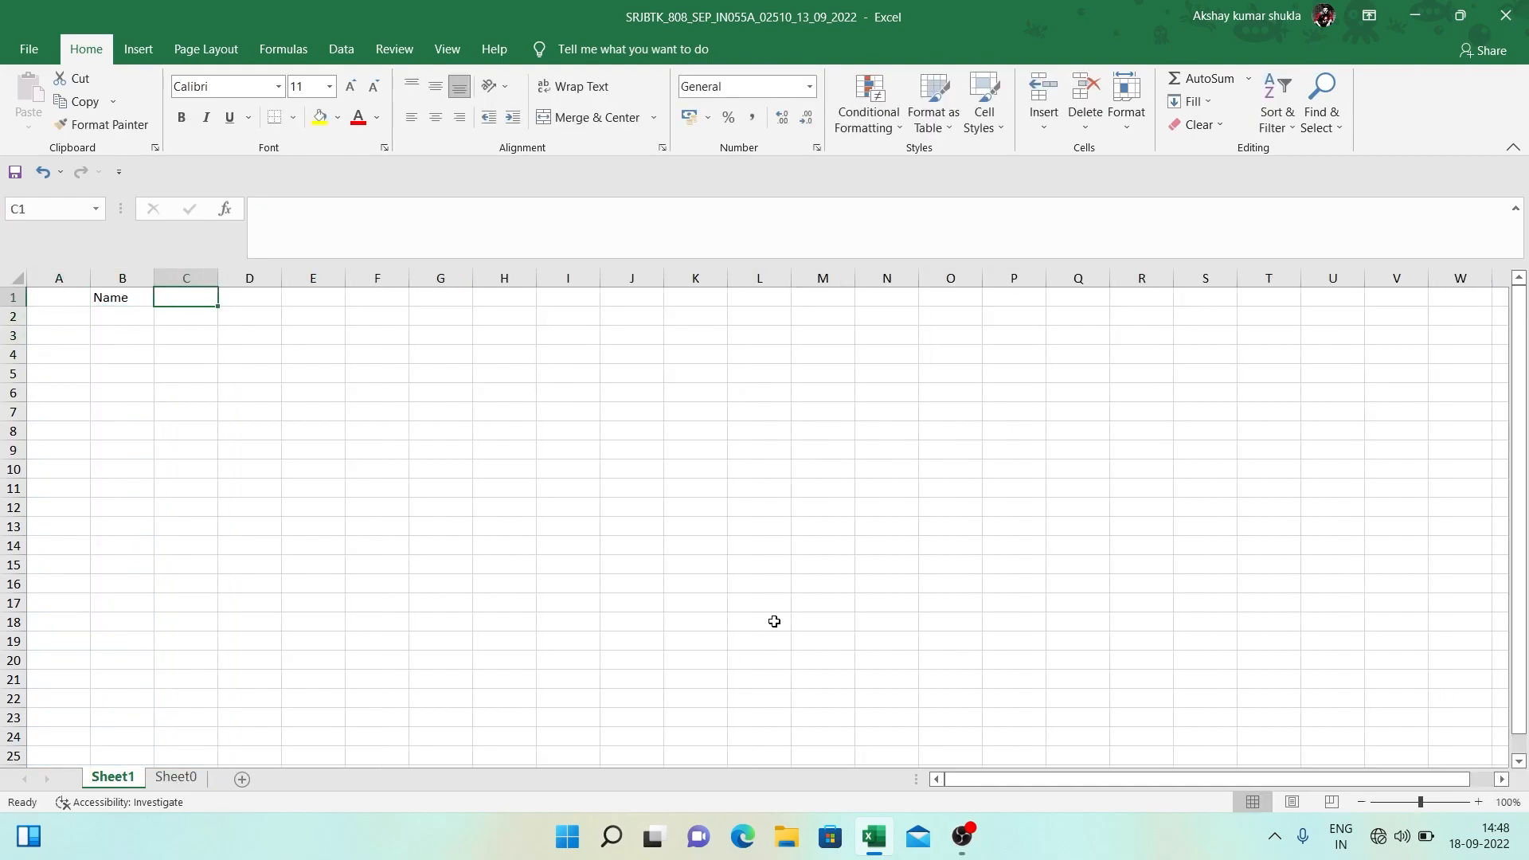
text(Subjectt)
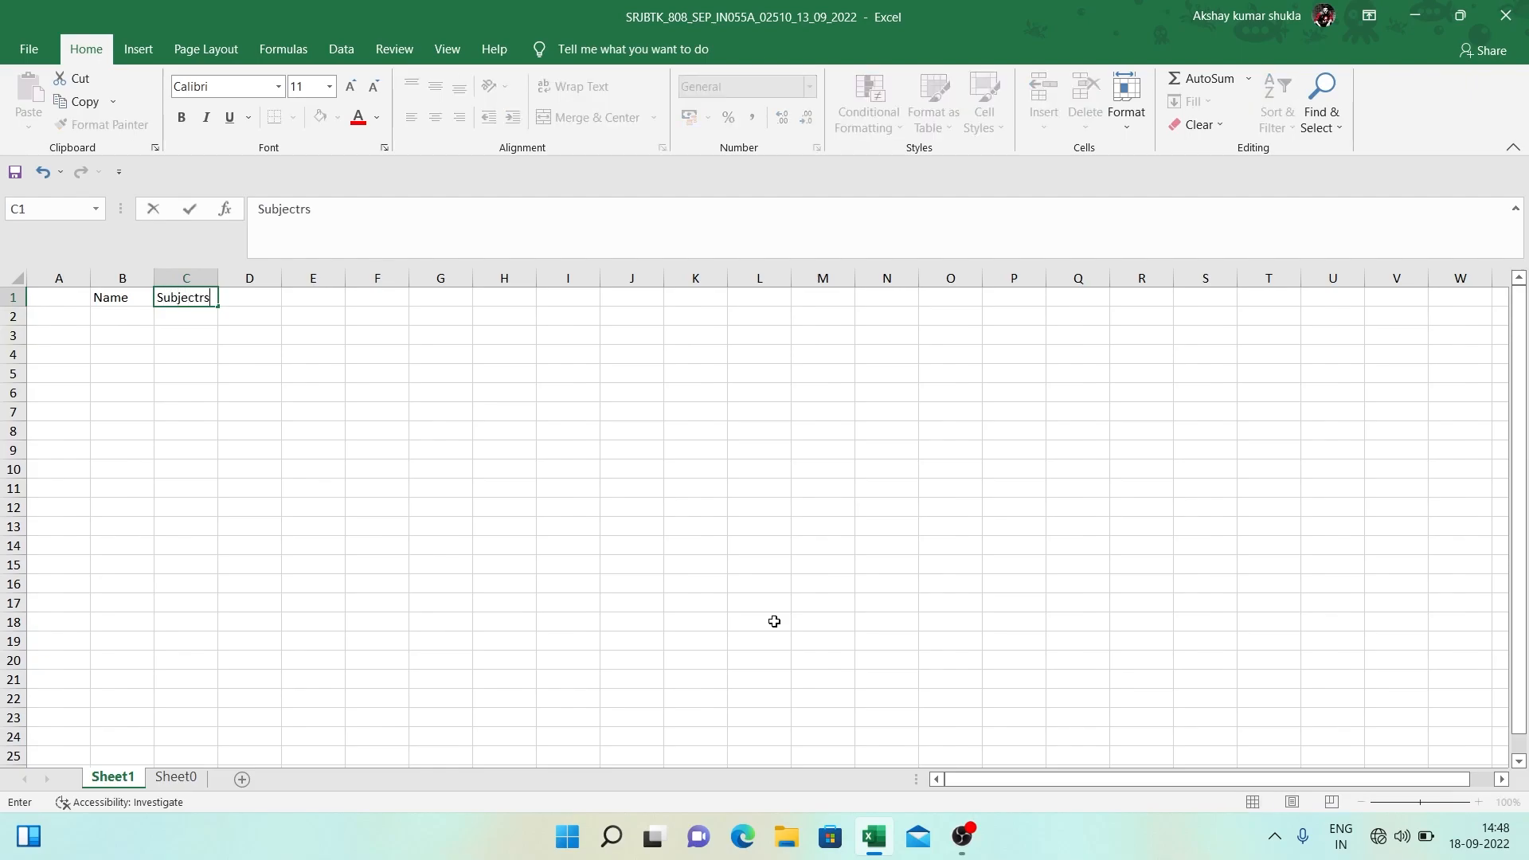
key(BackSpace)
text(s)
key(Return)
key(Left)
key(Up)
key(shift+Right)
key(ctrl+b)
key(Down)
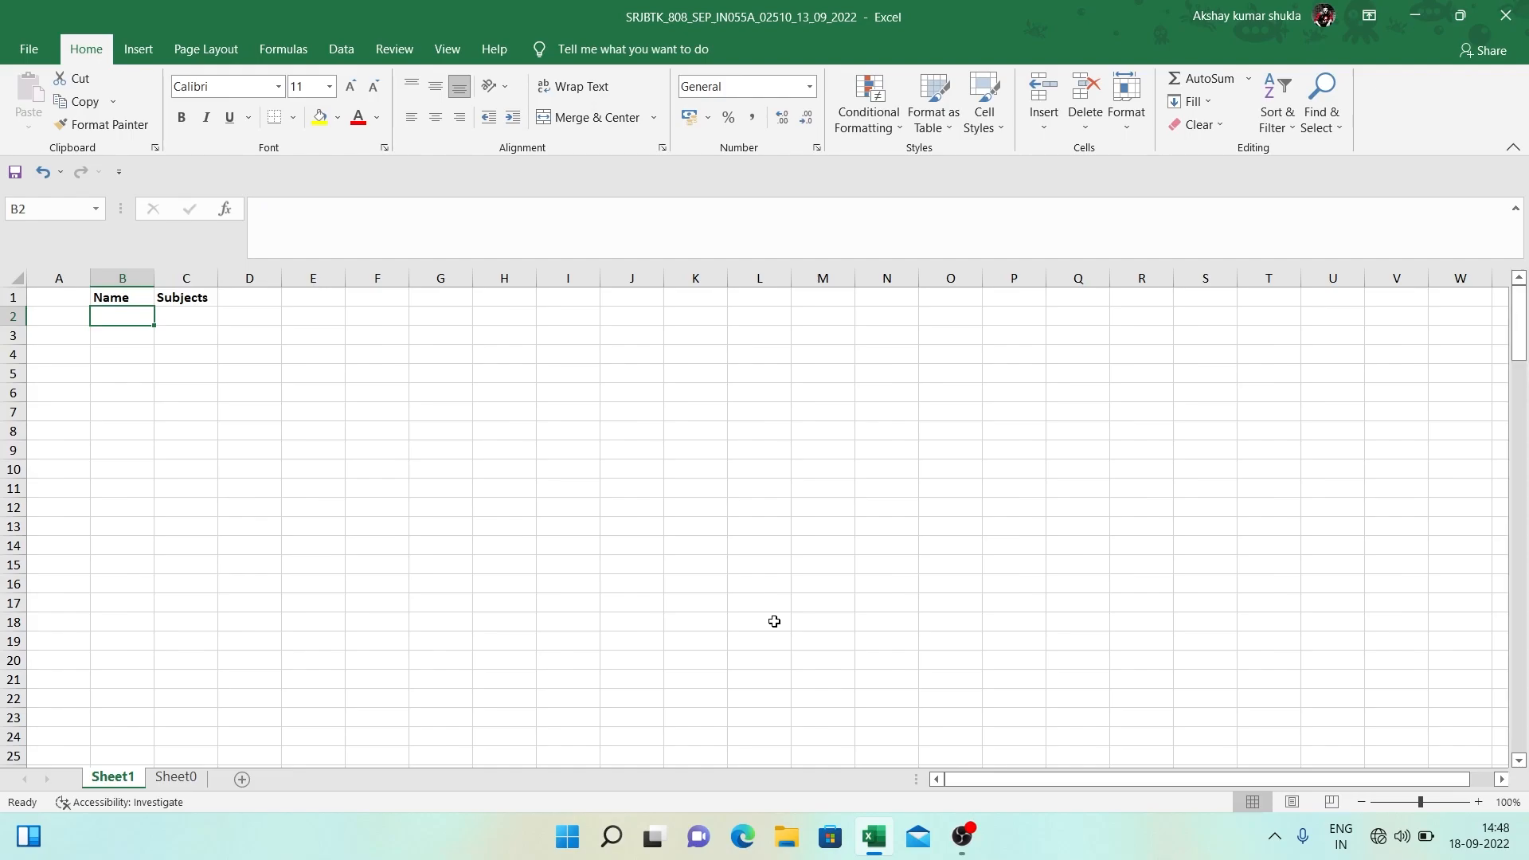
Copy the five names in E3:E7 of Sheet0 and paste them under Name in Sheet1, starting at cell B2.
key(ctrl+Page_Down)
key(Left)
key(Up)
key(shift+Down)
key(shift+Down)
key(shift+Down)
key(shift+Down)
key(ctrl+c)
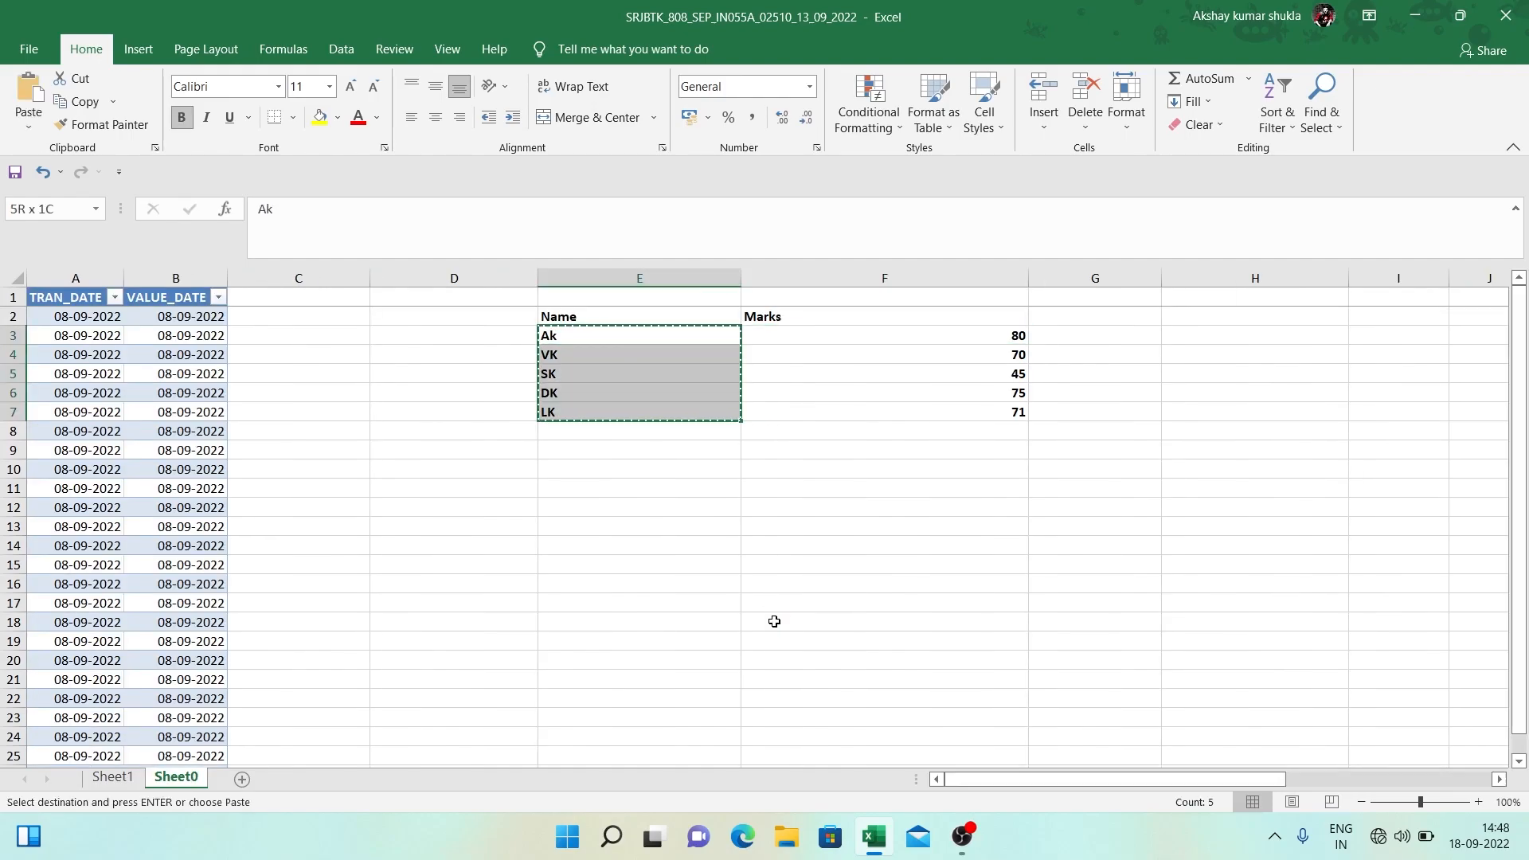
key(ctrl+Page_Up)
key(Down)
key(Up)
key(ctrl+v)
Try to autofit column B to the pasted names, and undo the width change.
key(alt+h)
key(o)
key(i)
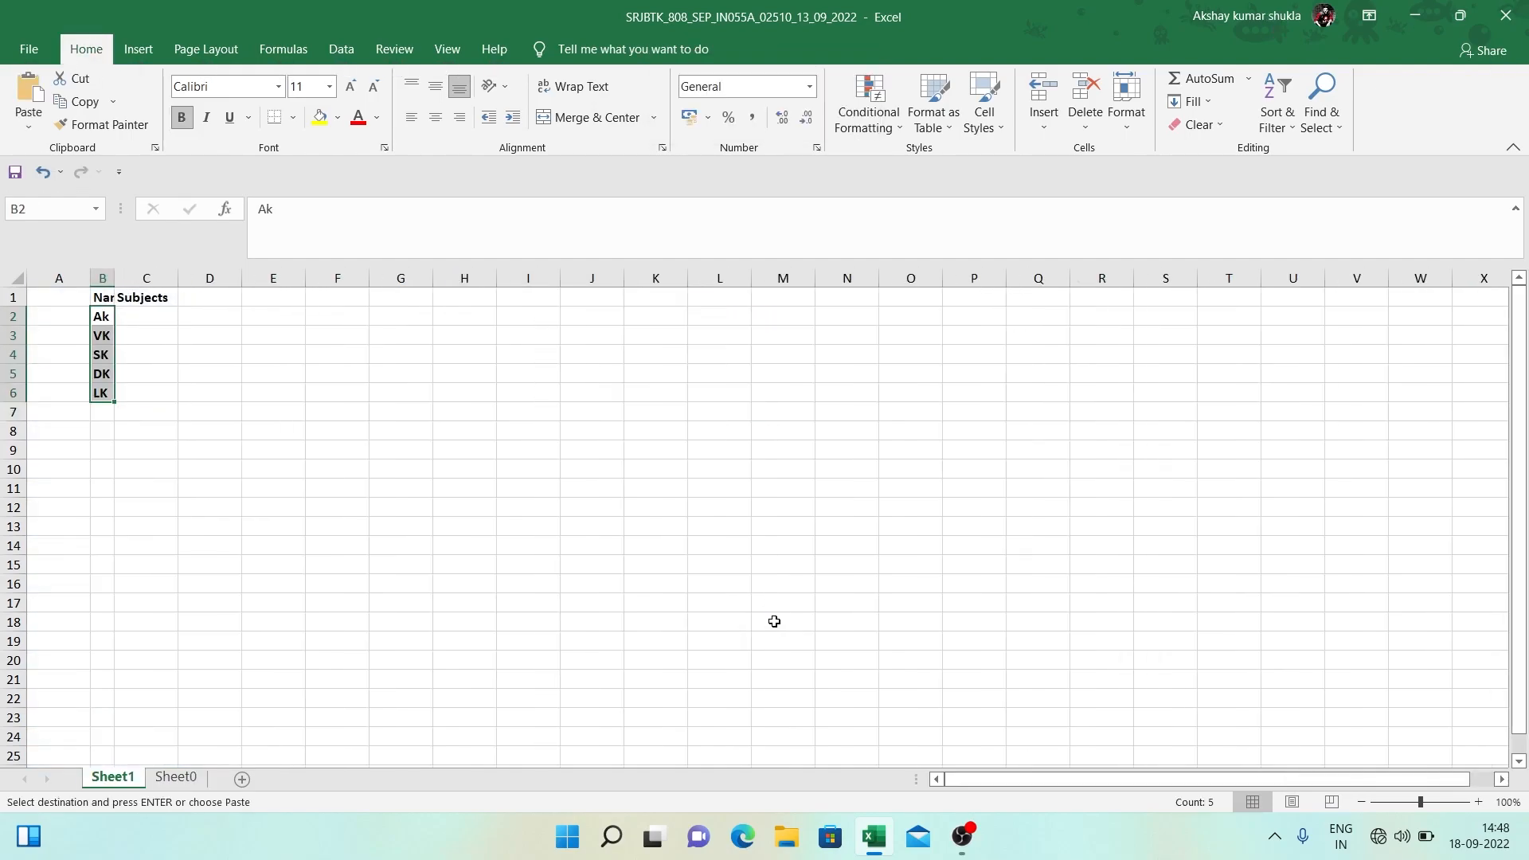
key(Right)
key(ctrl+z)
Enter the subjects Maths, Science and Physical Education in cells C2 to C4.
key(Right)
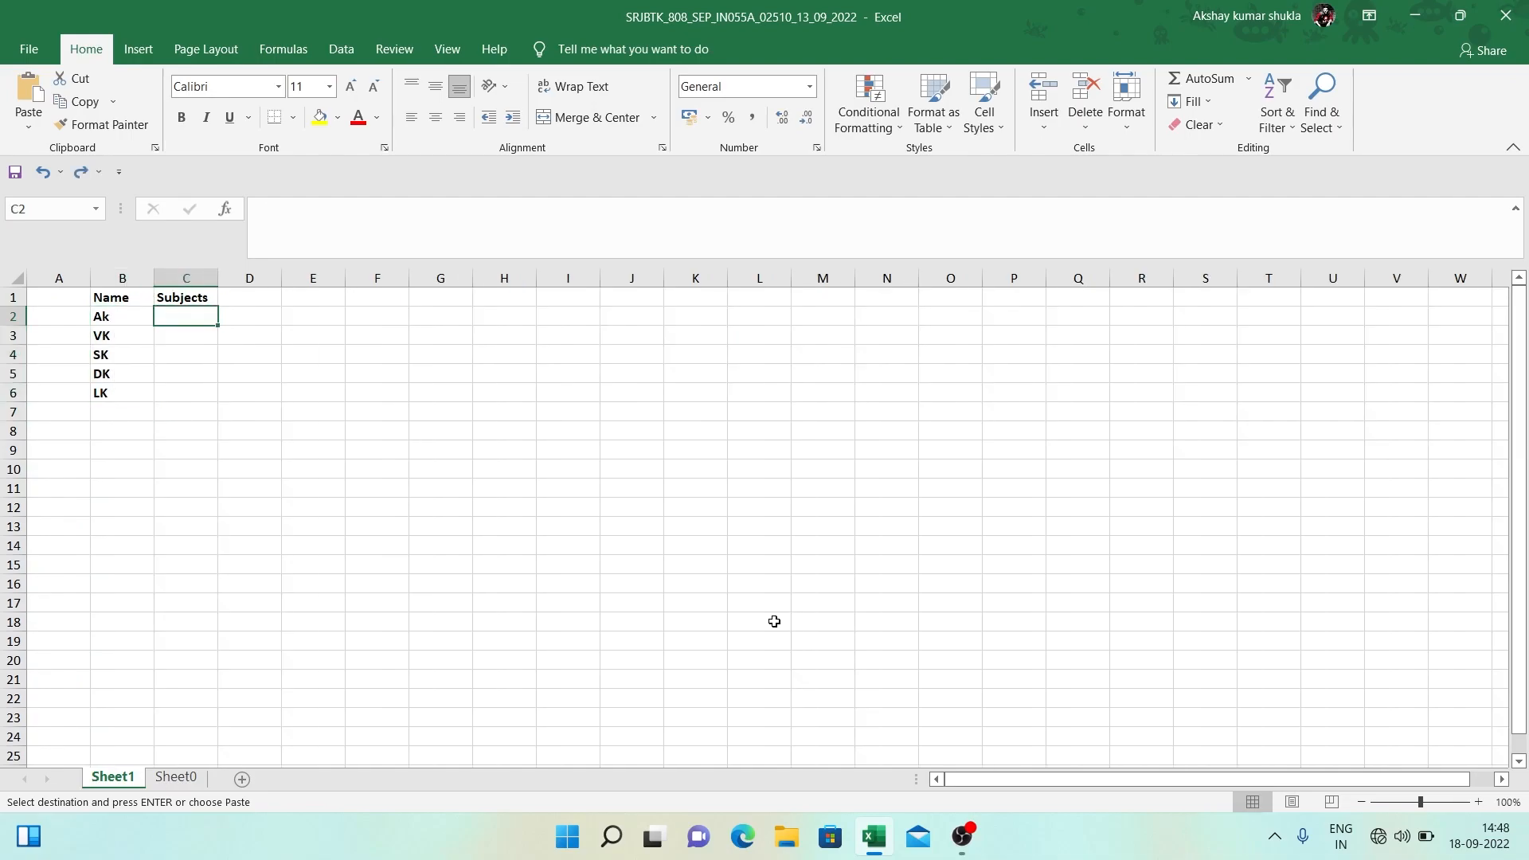
text(Maths)
key(Return)
text(Science)
key(Return)
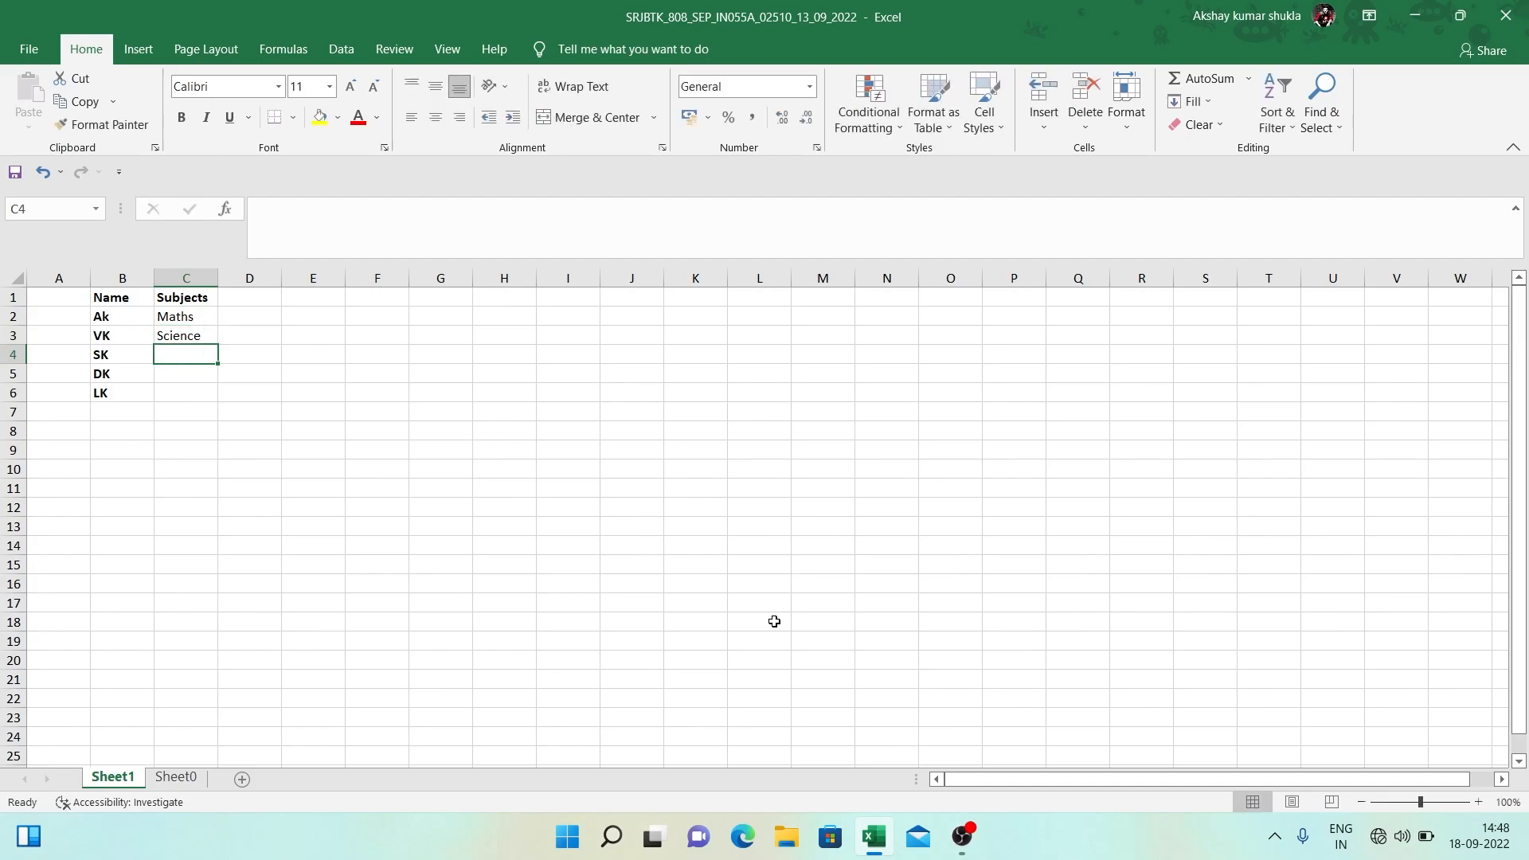
text(Phys)
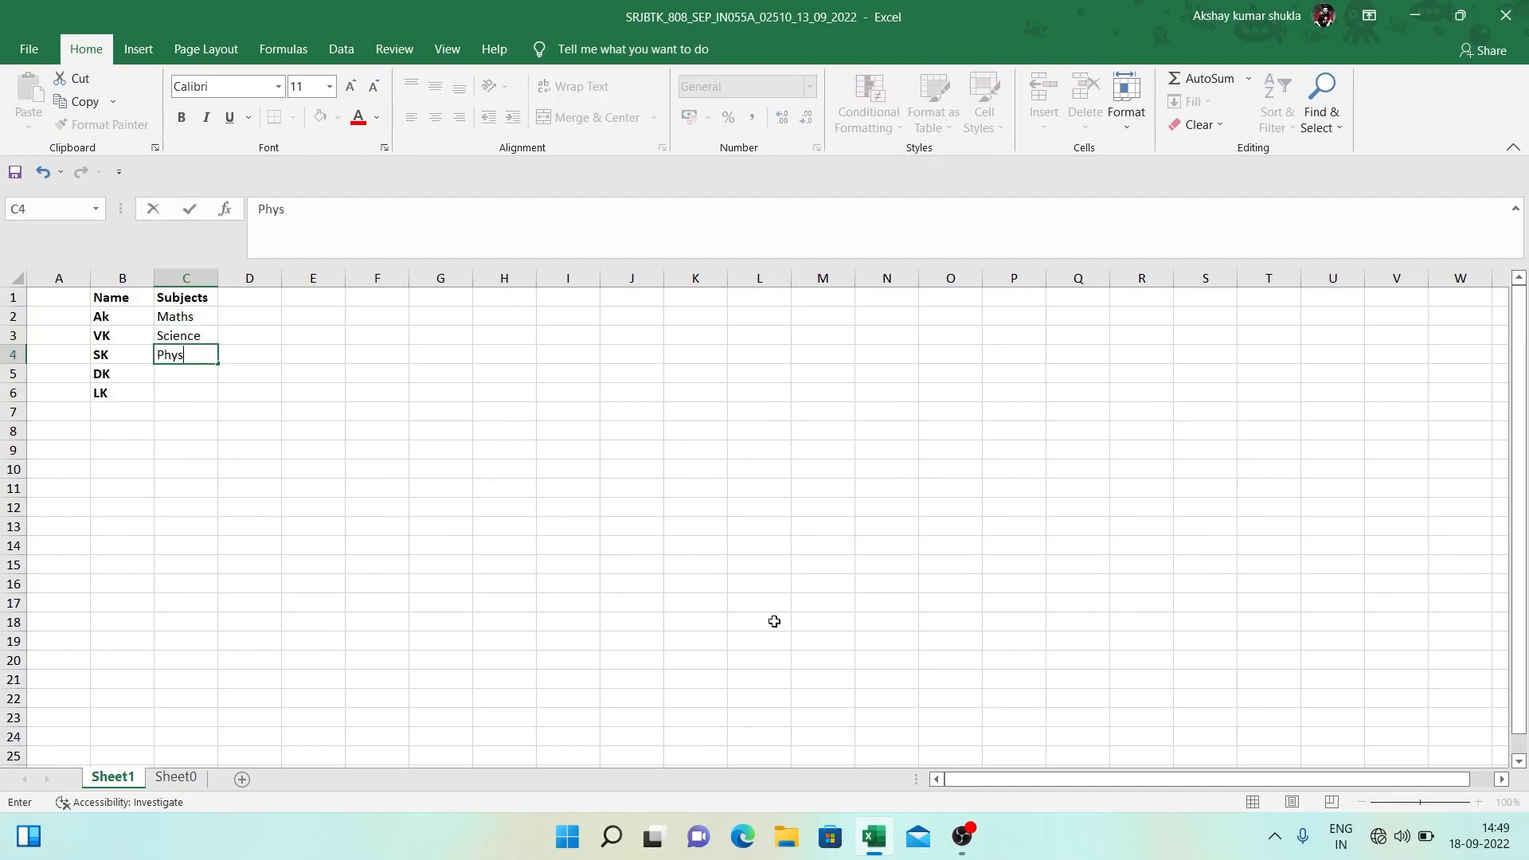
text(ical Education)
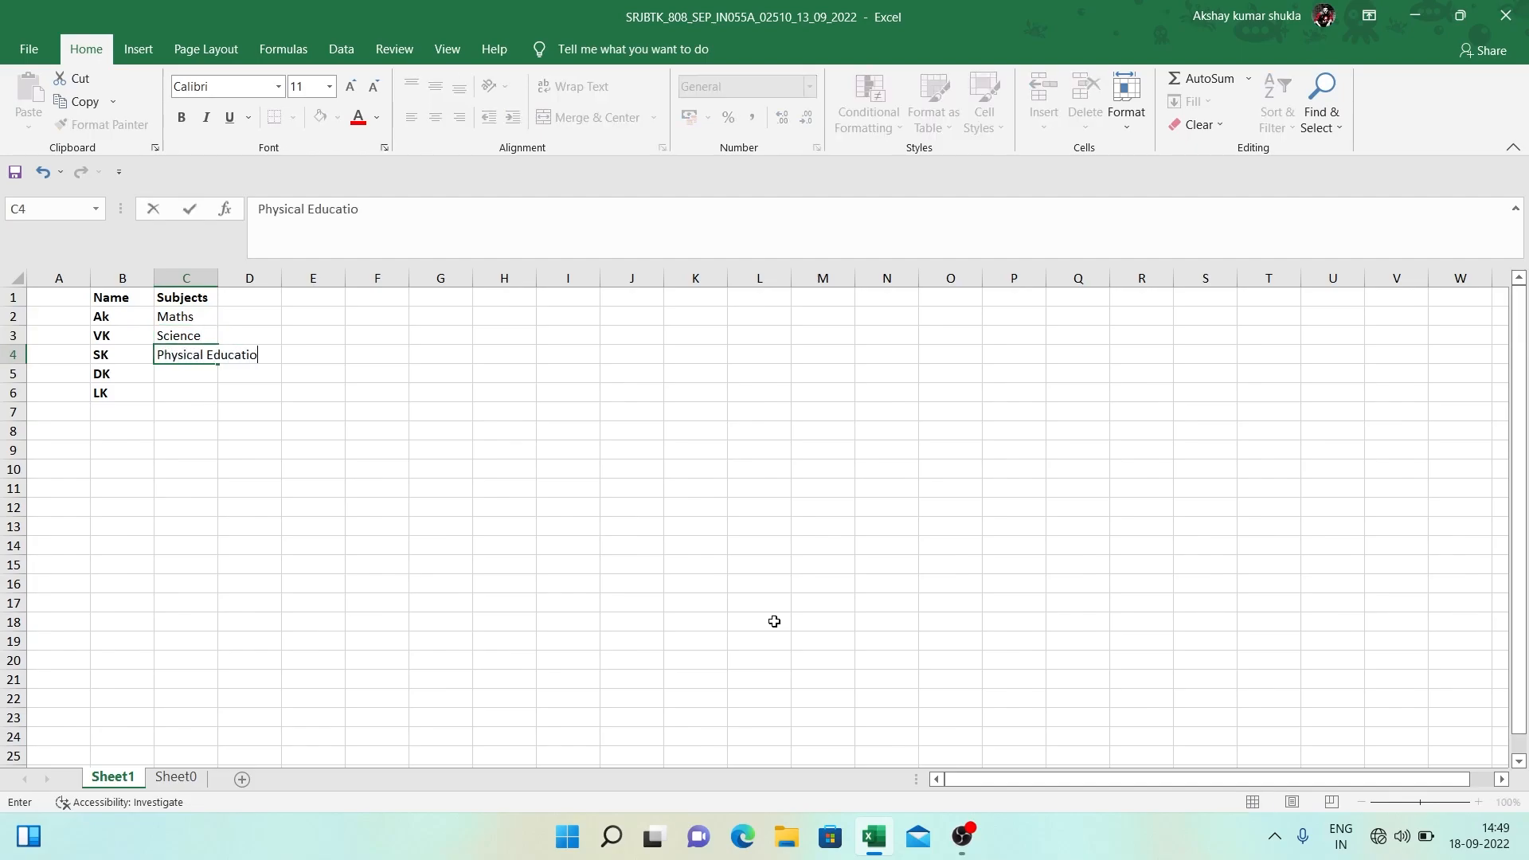
key(Return)
Autofit the width of column C to the Physical Education entry.
key(Up)
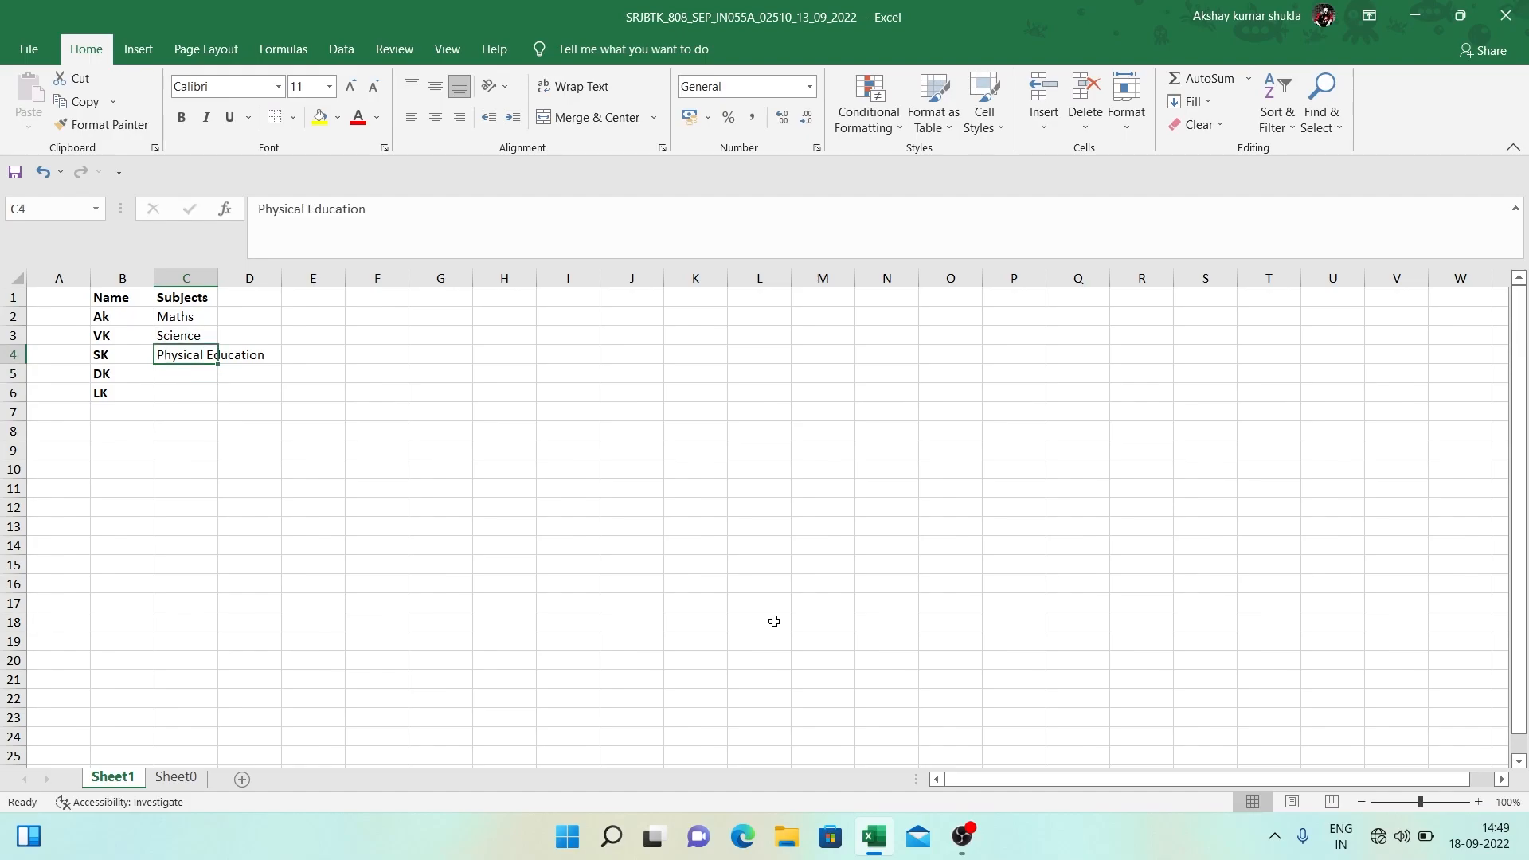
key(alt+h)
key(o)
key(i)
Enter the subjects Social Studies in cell C5 and Hindi in cell C6.
key(Down)
text(Social Studies)
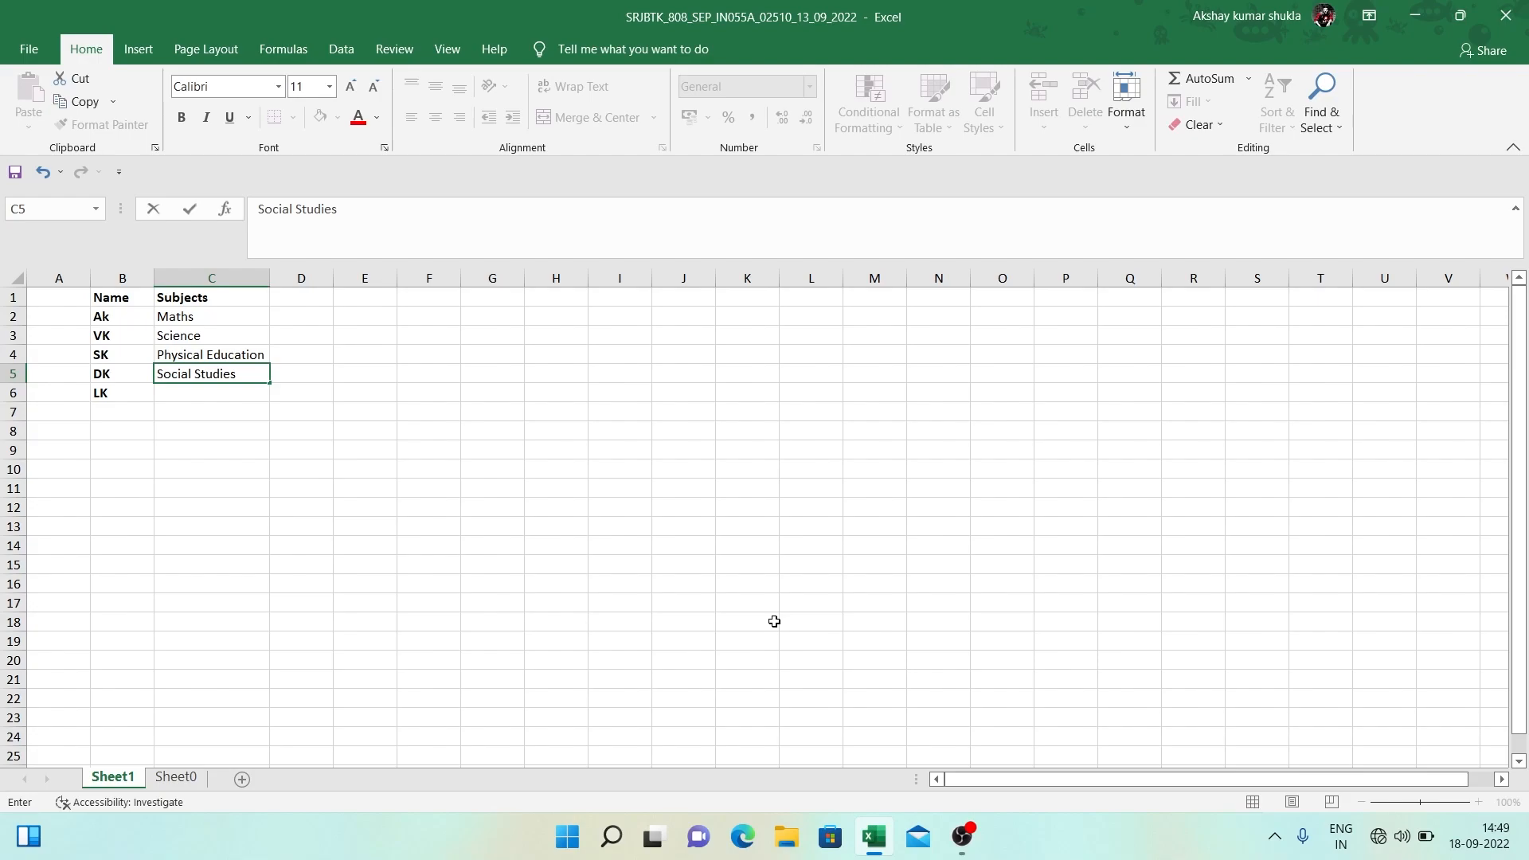
key(Return)
text(Hindi)
key(Return)
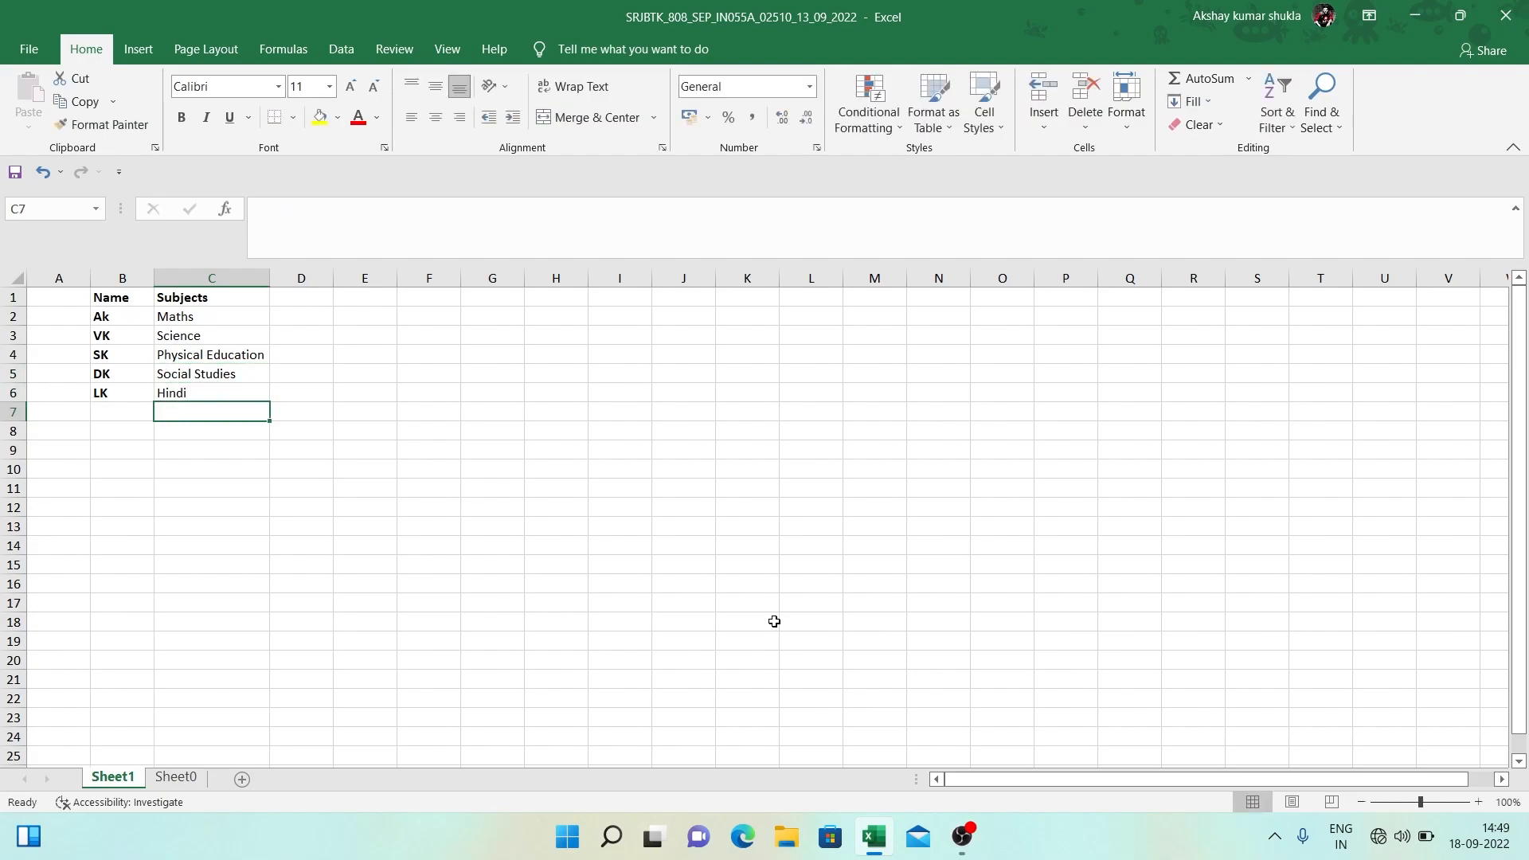
key(Up)
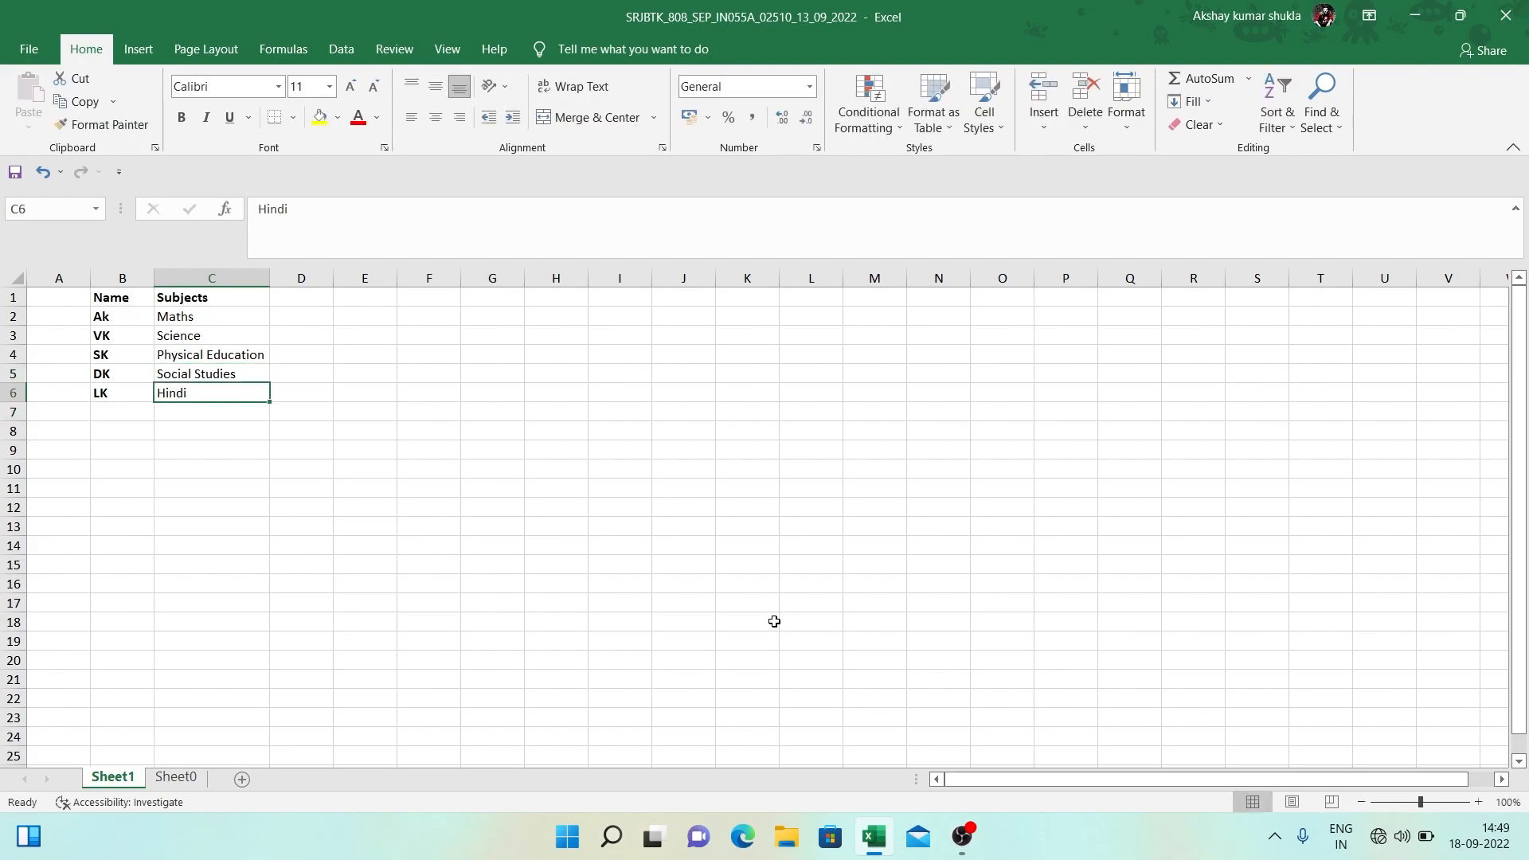
Insert a blank column before Marks on Sheet0 and enter the header Subject in cell F2.
key(ctrl+Page_Down)
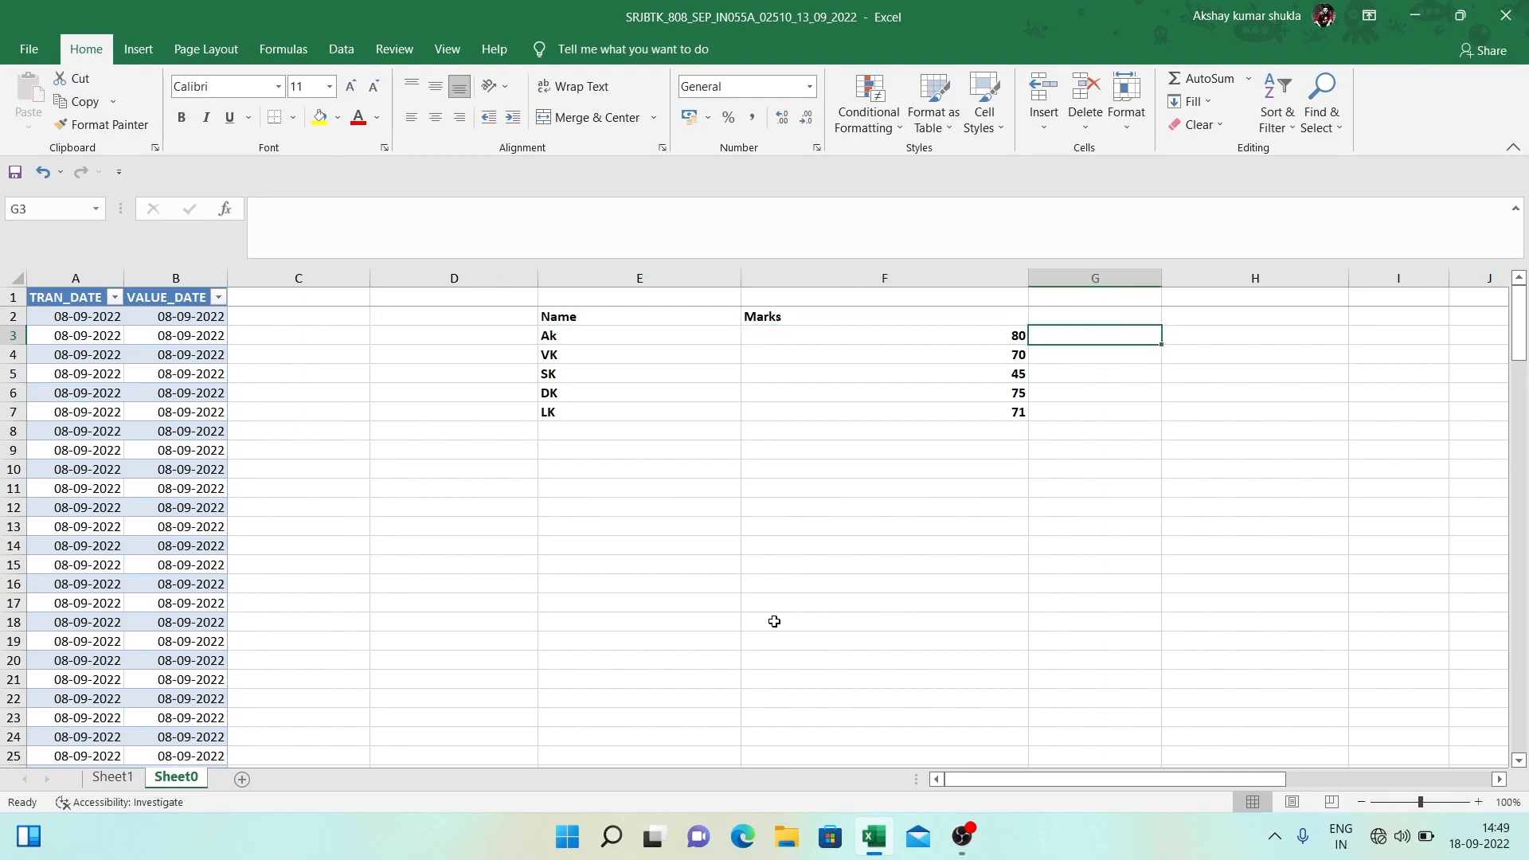
key(Left)
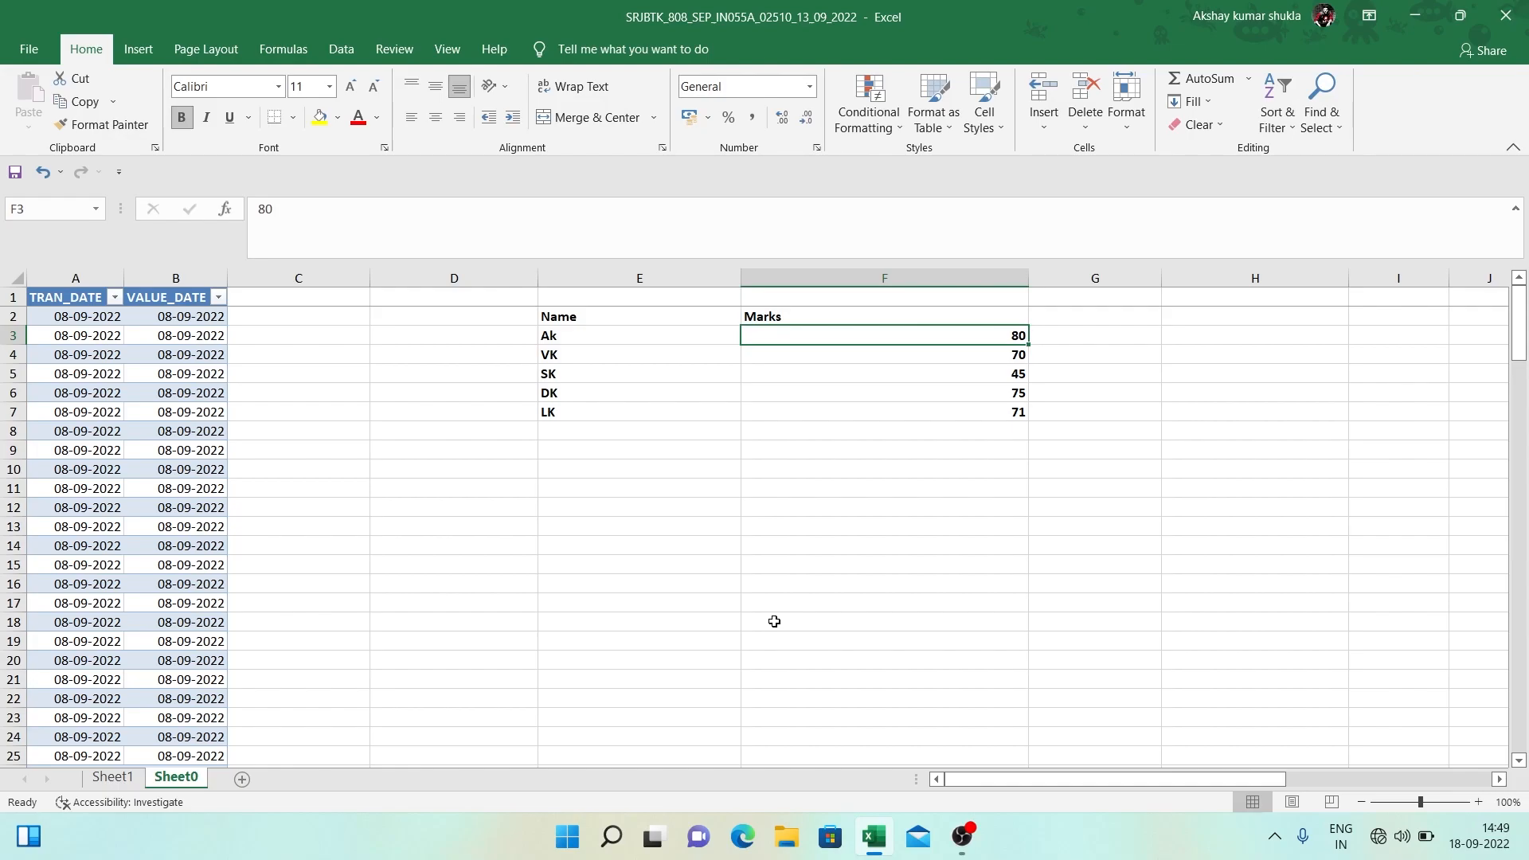
key(ctrl+space)
key(ctrl+shift+plus)
key(Down)
key(Up)
key(Up)
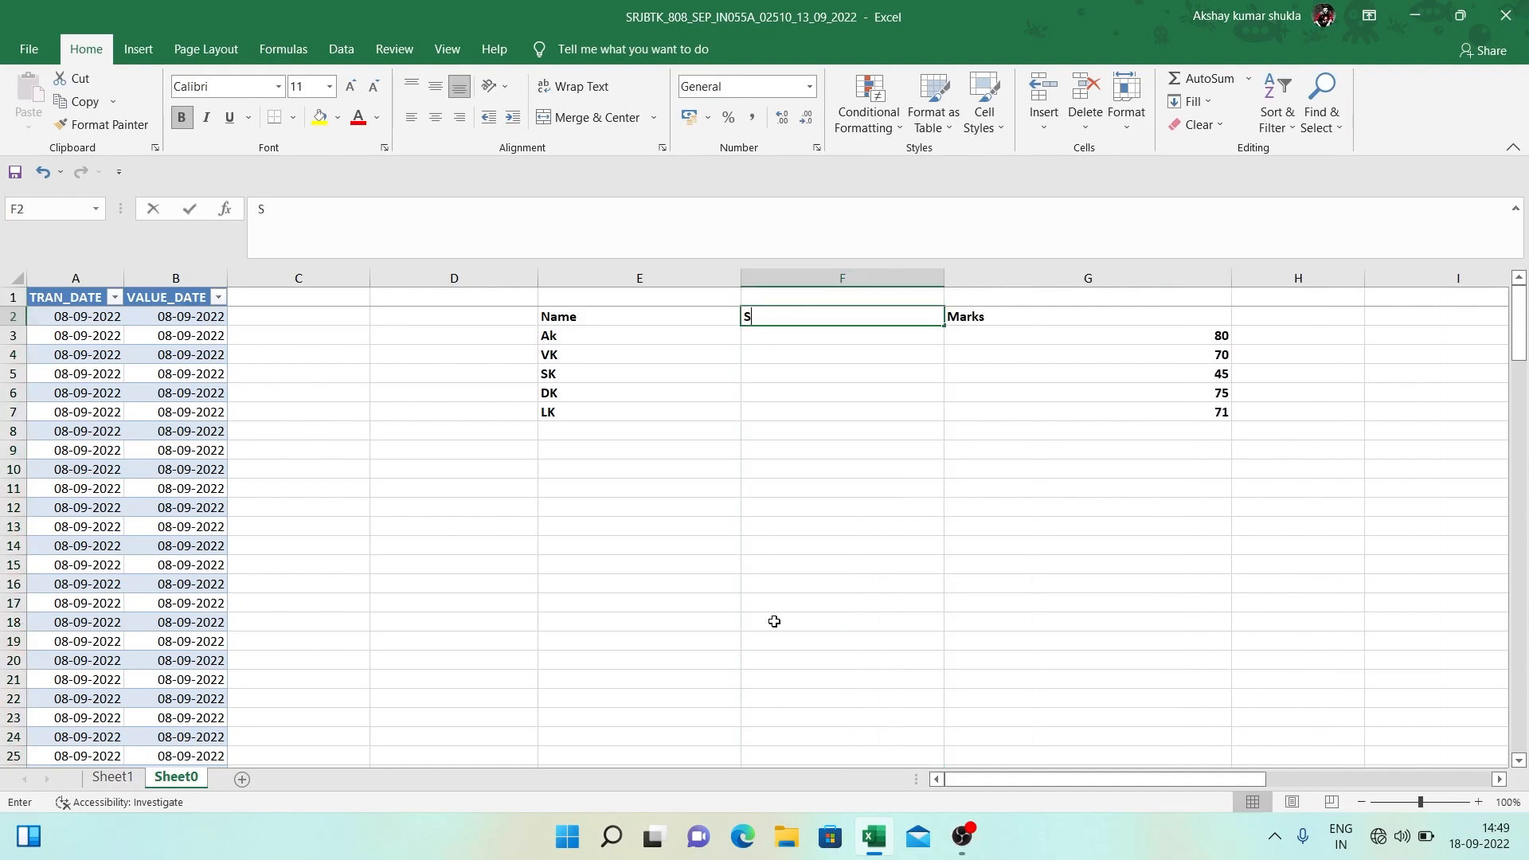
text(Subject)
key(Return)
key(Right)
key(Left)
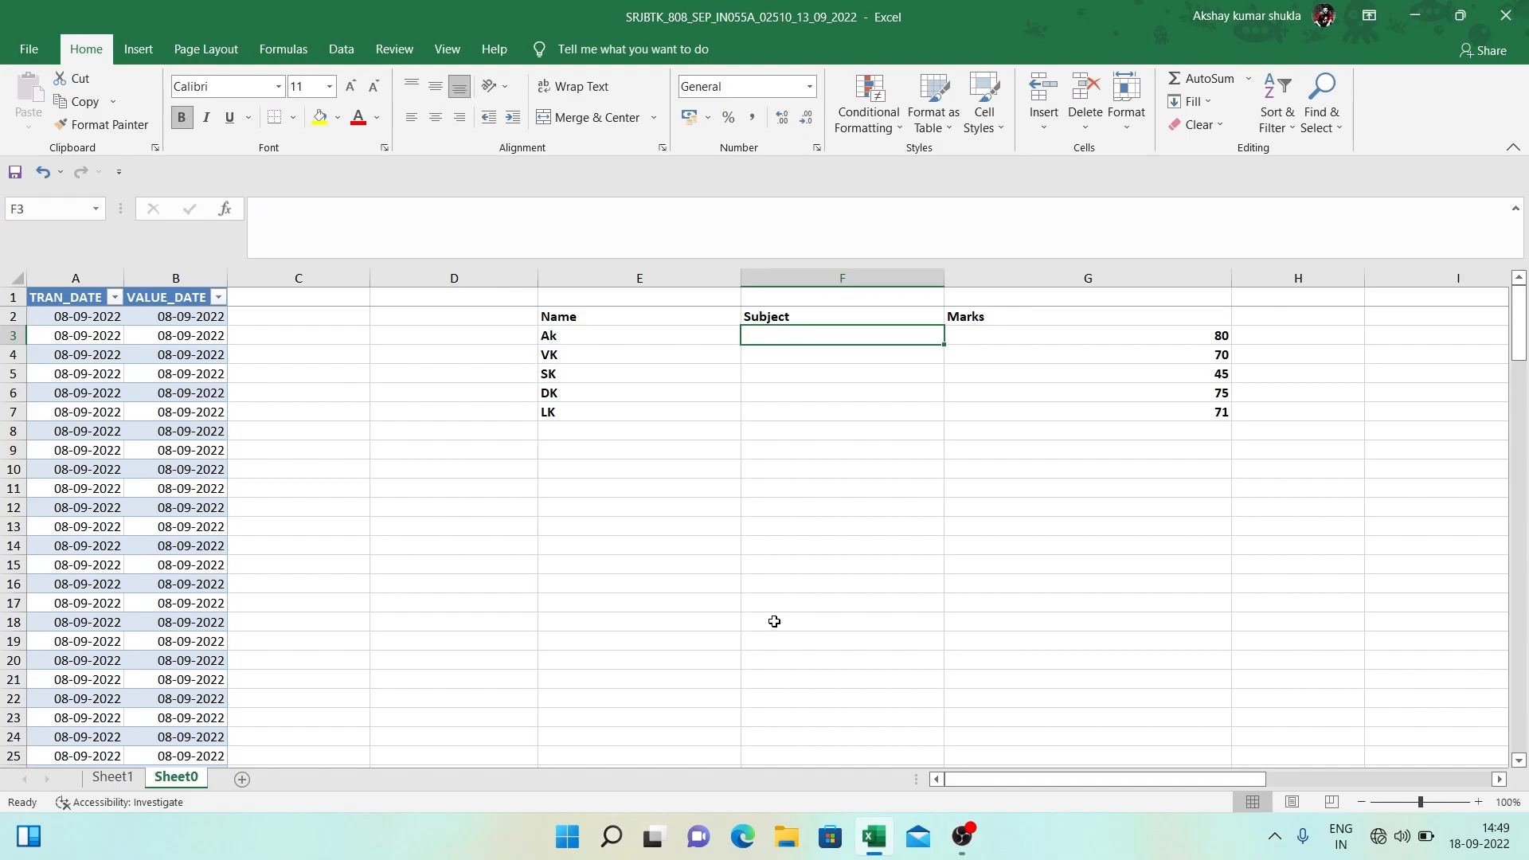
Start a VLOOKUP formula in cell F3 of Sheet0 with E3 as the lookup value.
key(ctrl+Page_Up)
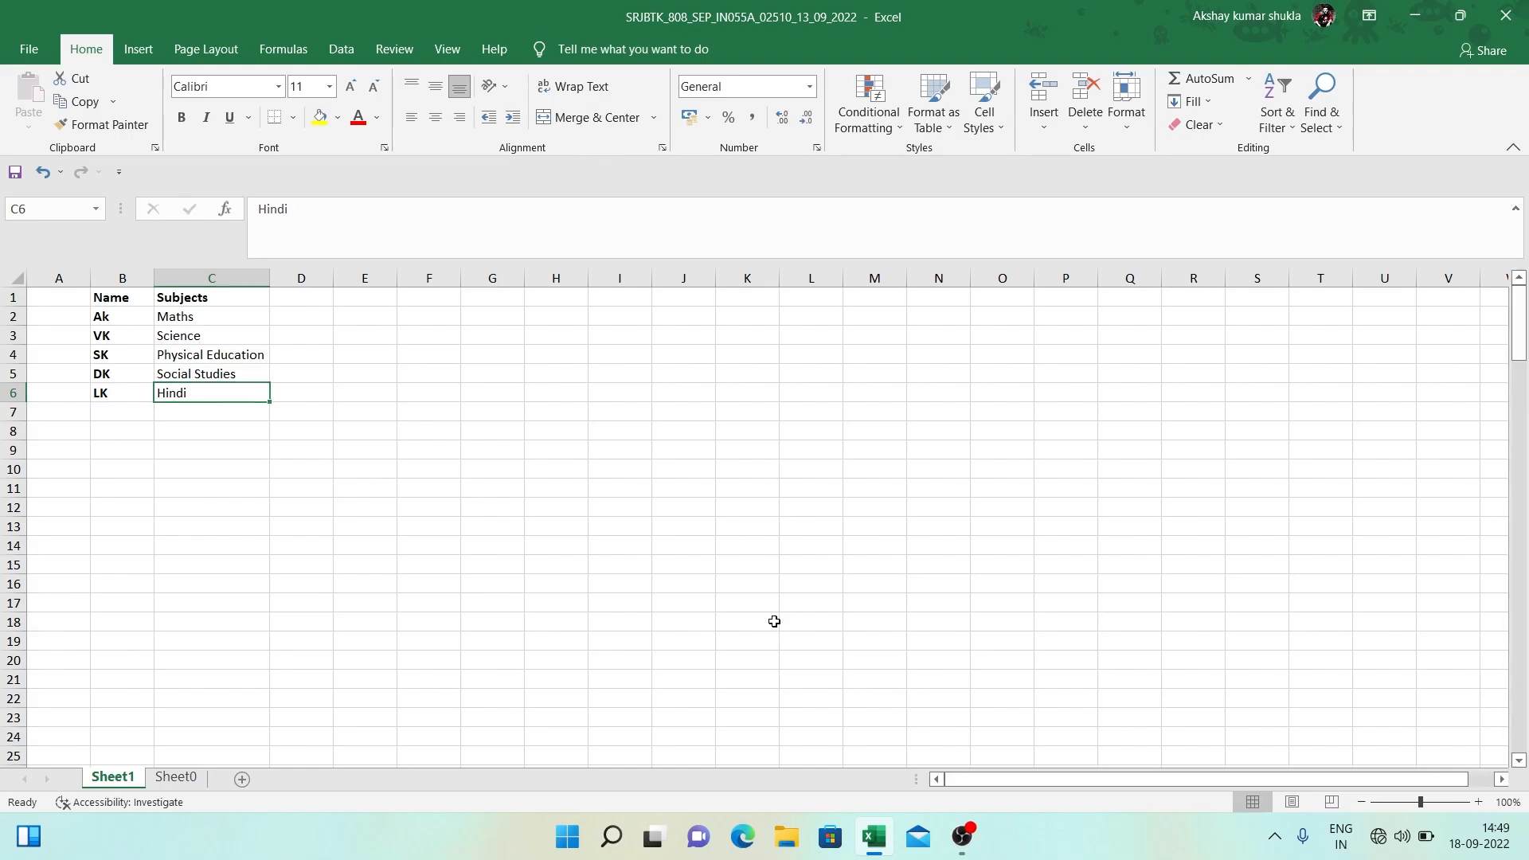
key(ctrl+Page_Down)
text(=)
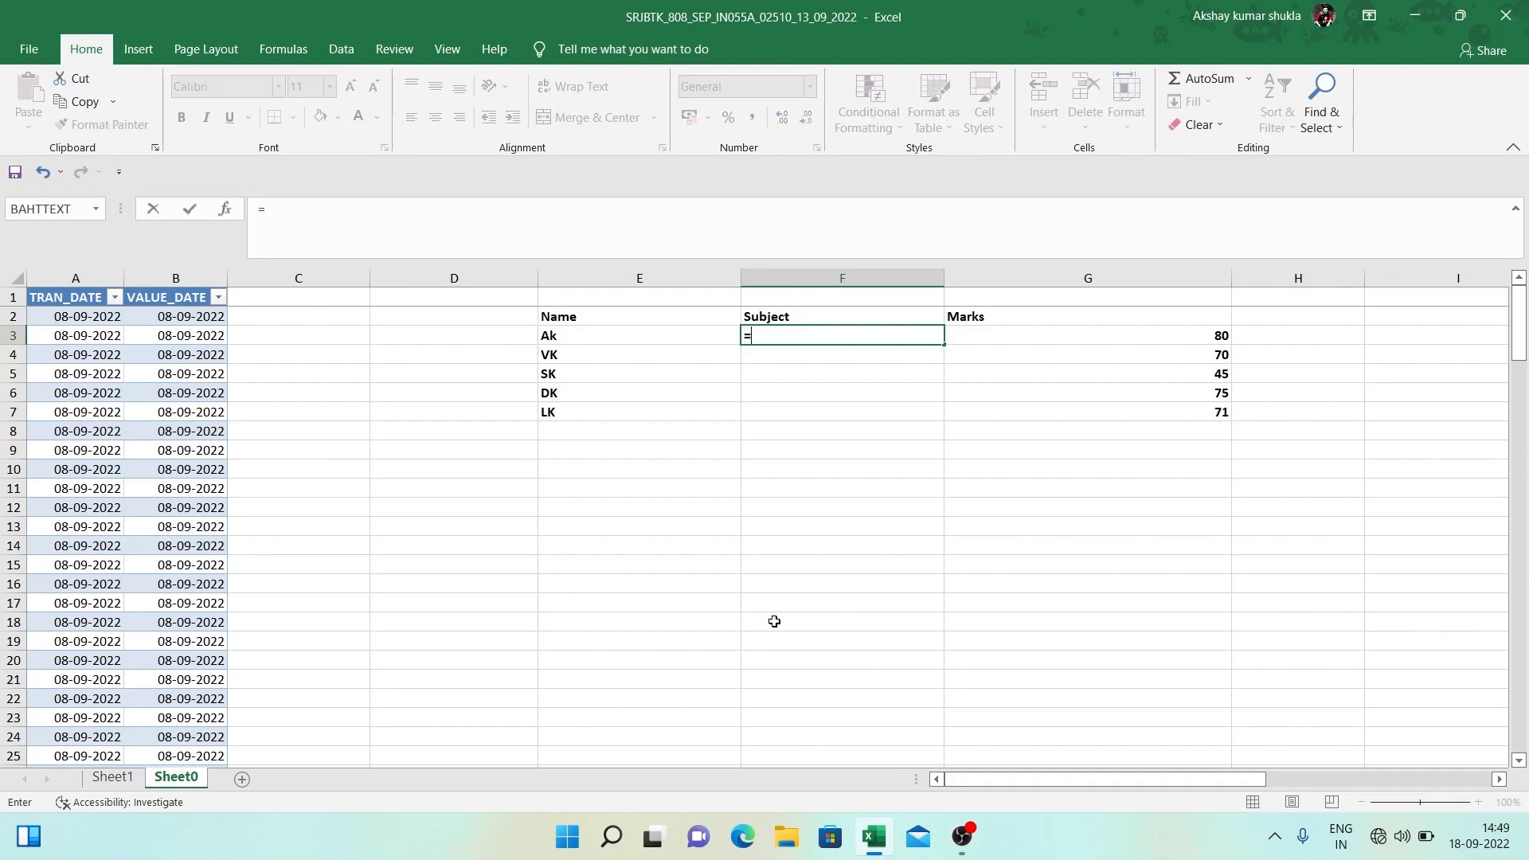
text(vloo)
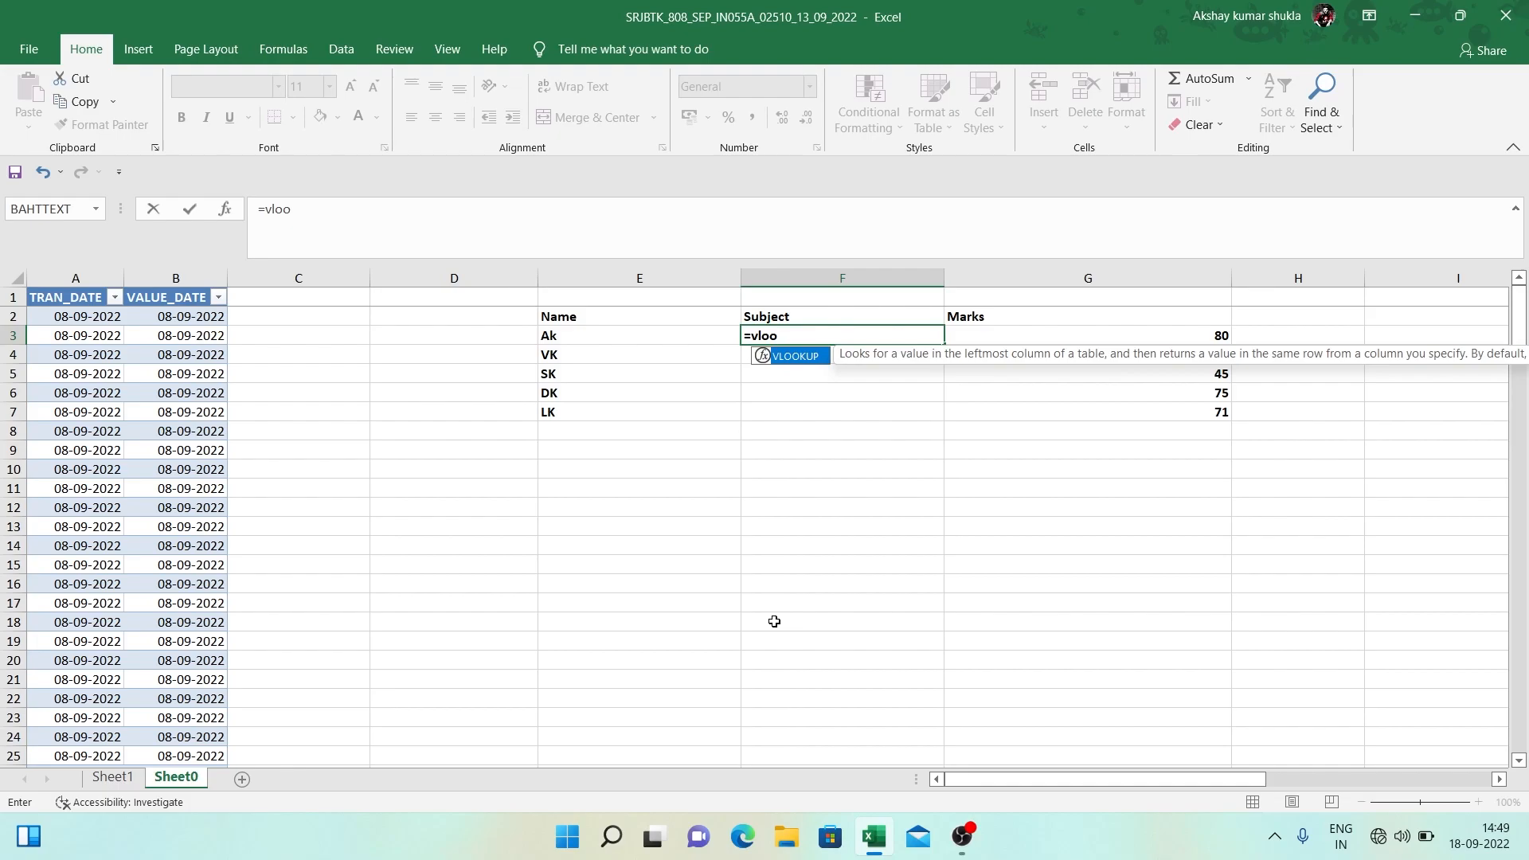
key(Tab)
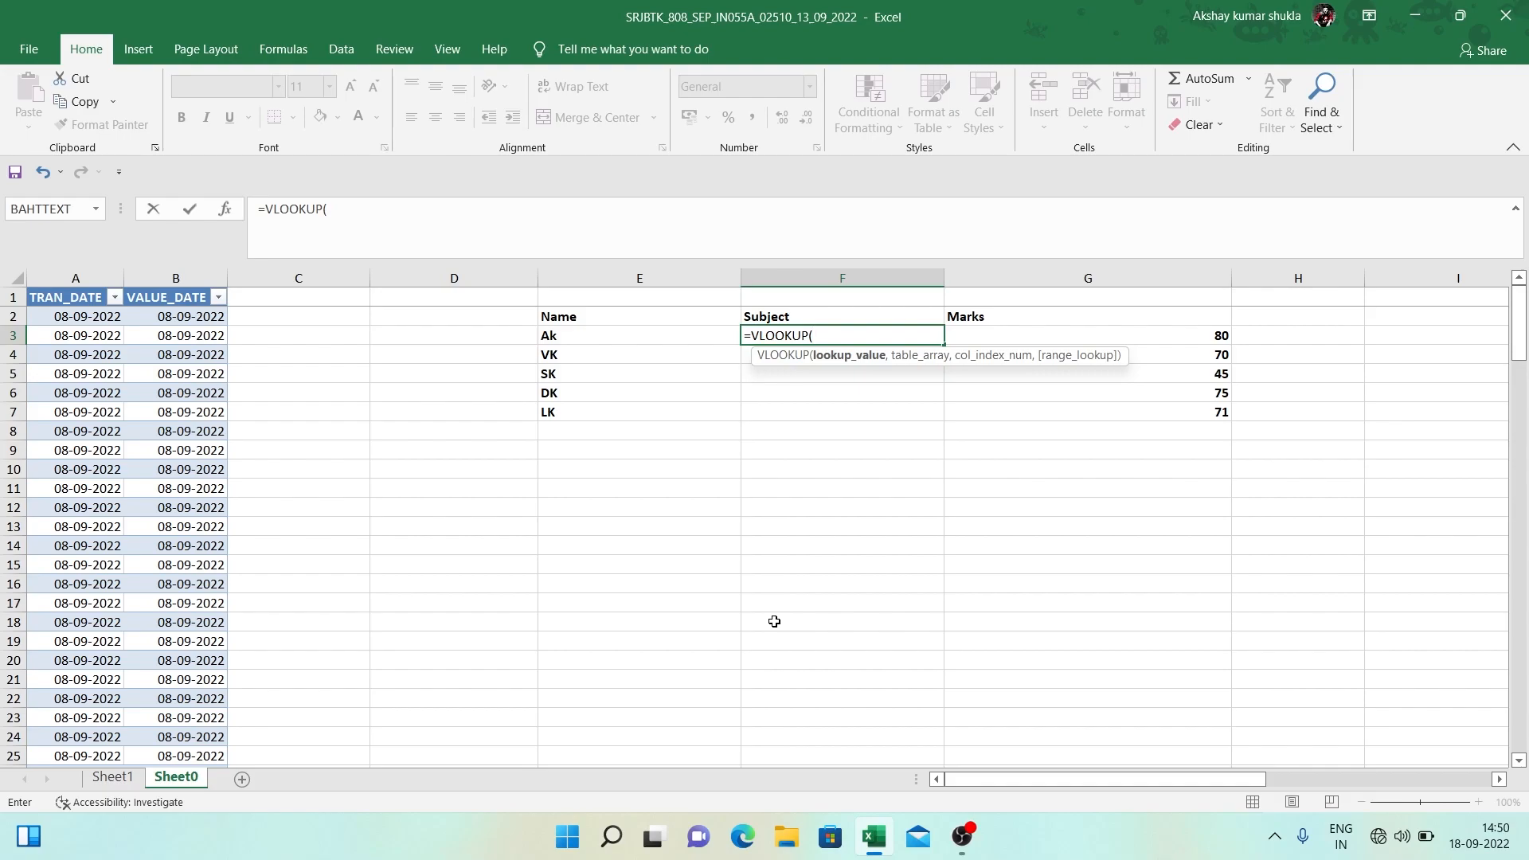
key(Left)
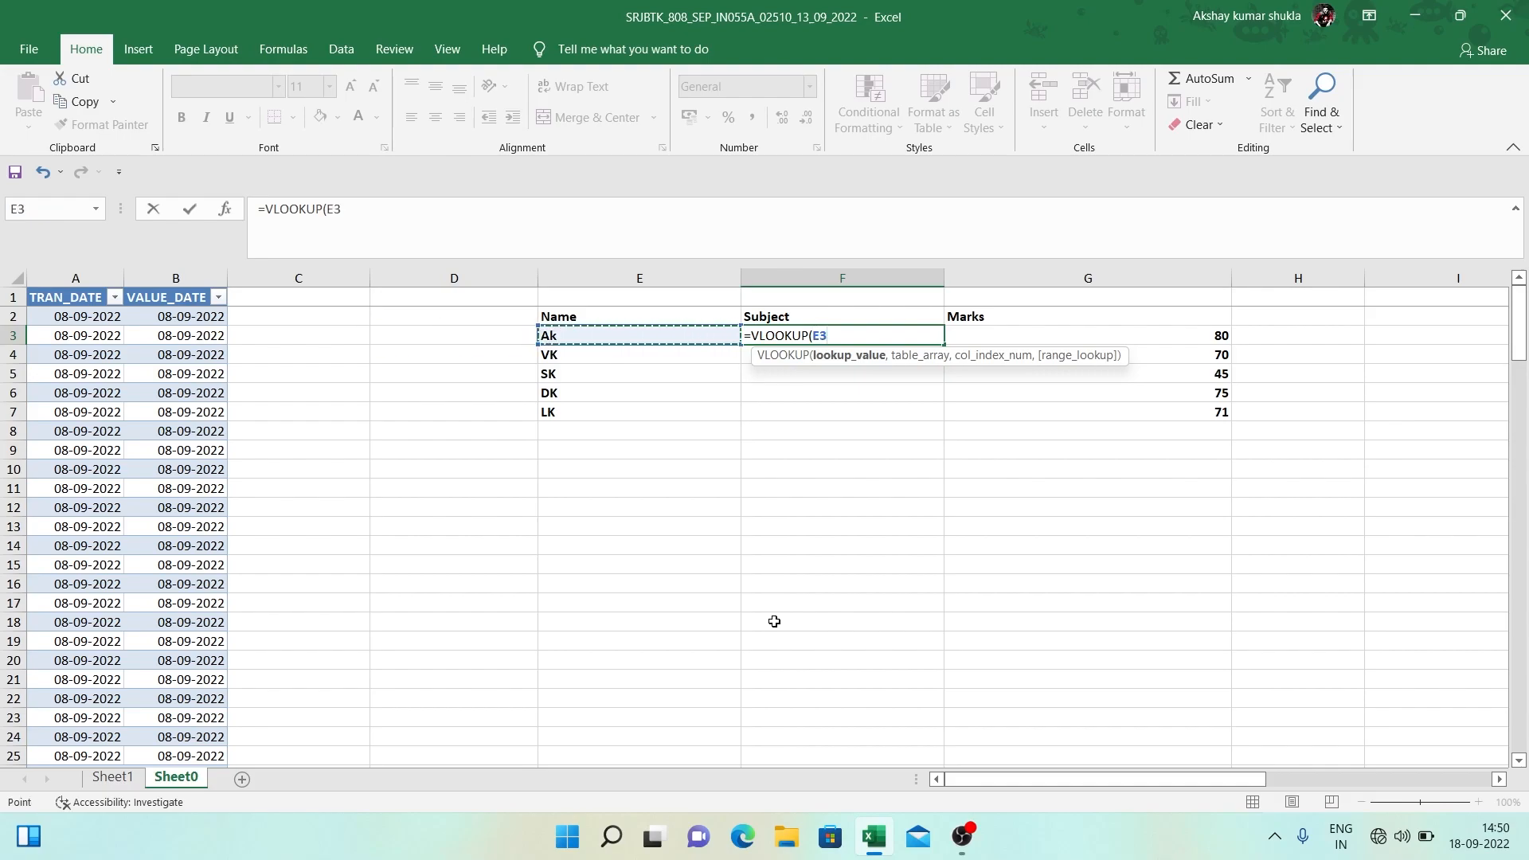
text(,)
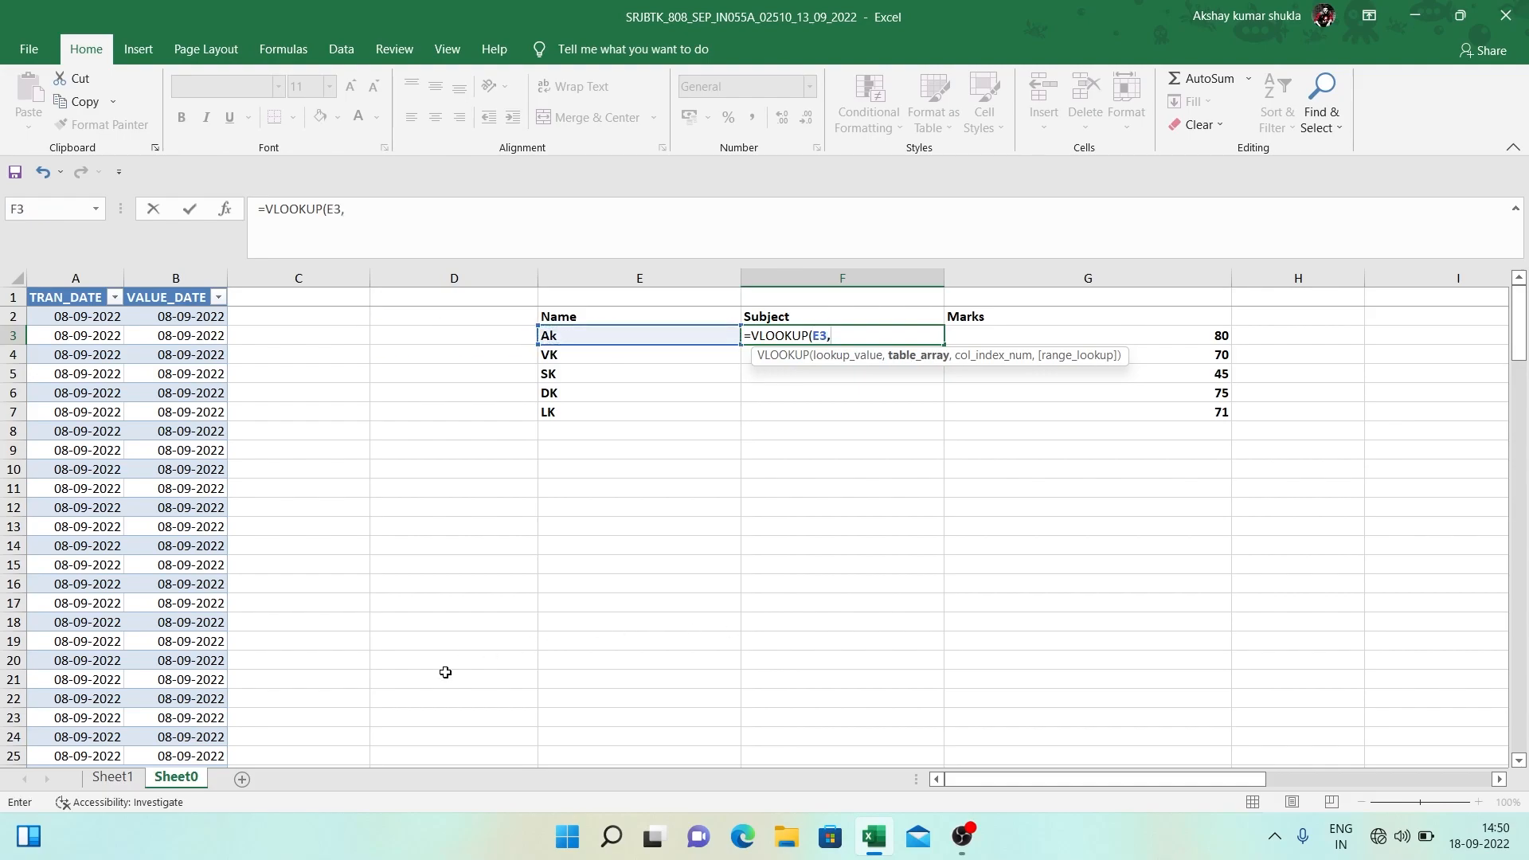
Set the table array of the VLOOKUP formula to the range B1:E6 on Sheet1.
click(107, 778)
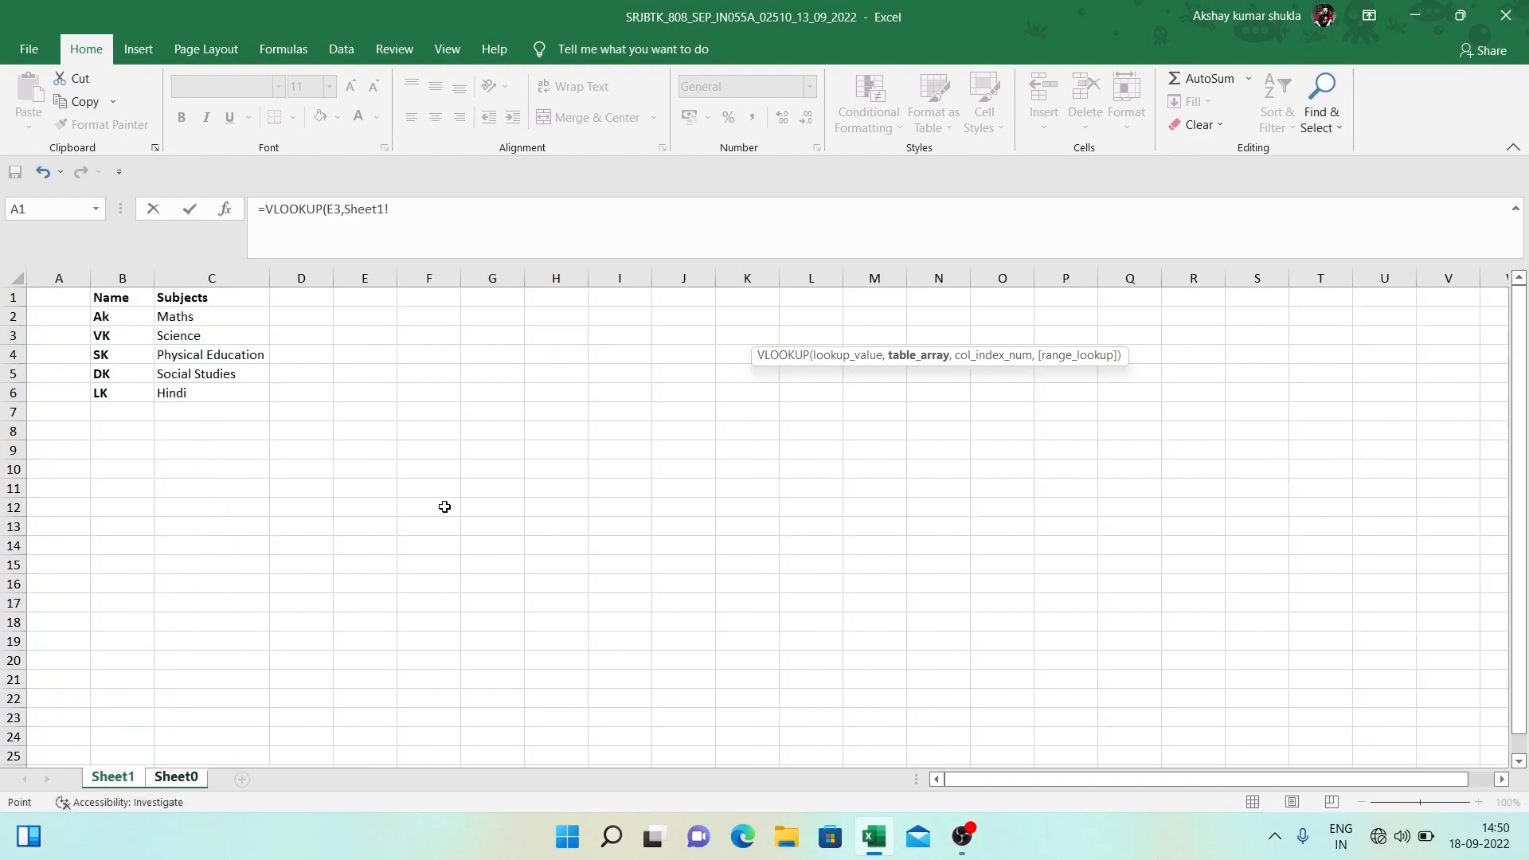
click(112, 297)
key(ctrl+shift+Down)
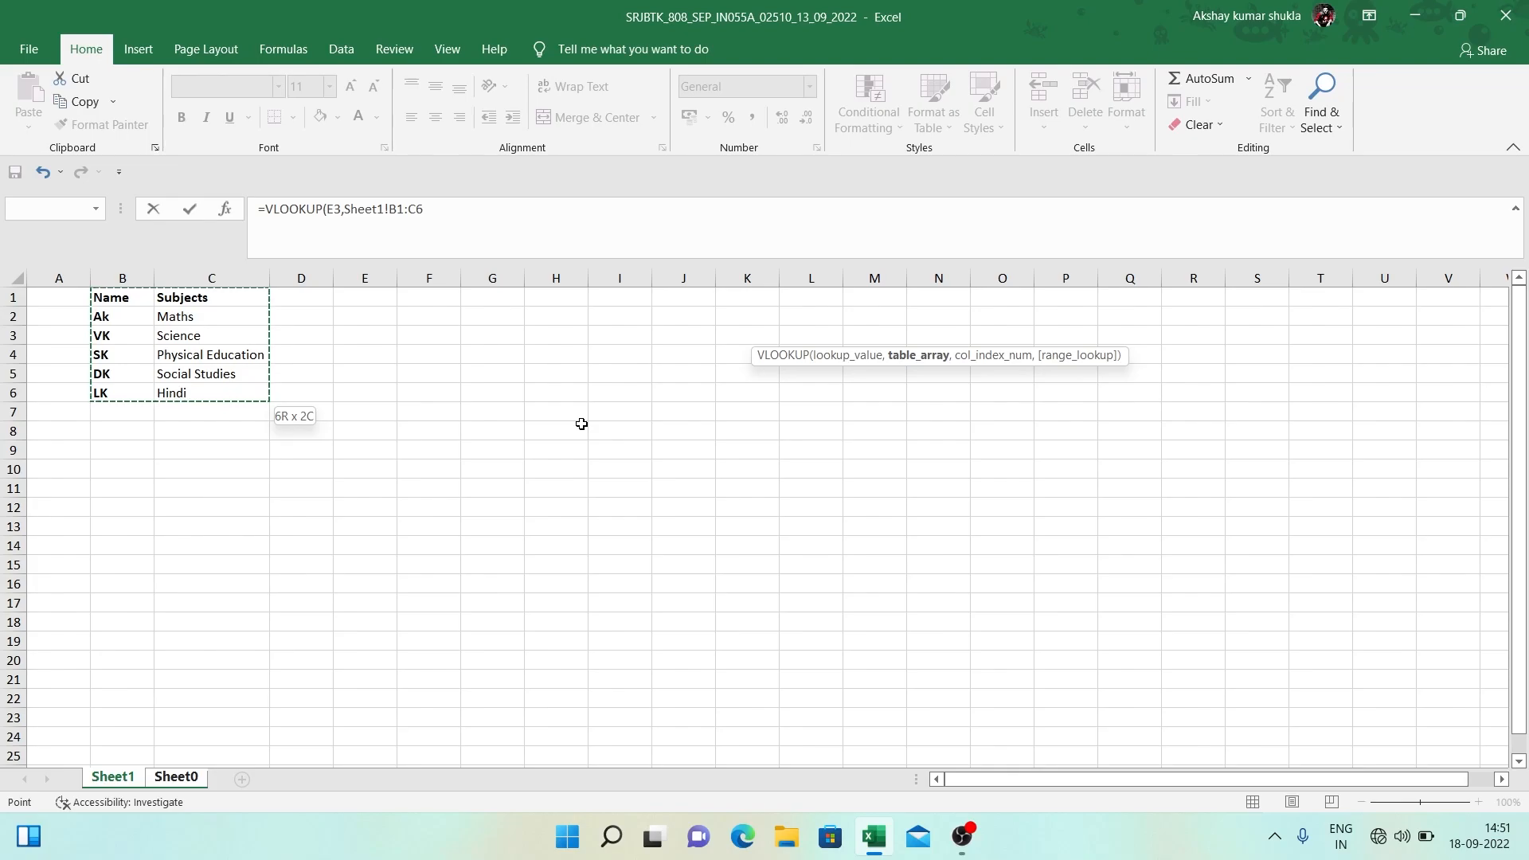
key(shift+Right)
key(shift+Right)
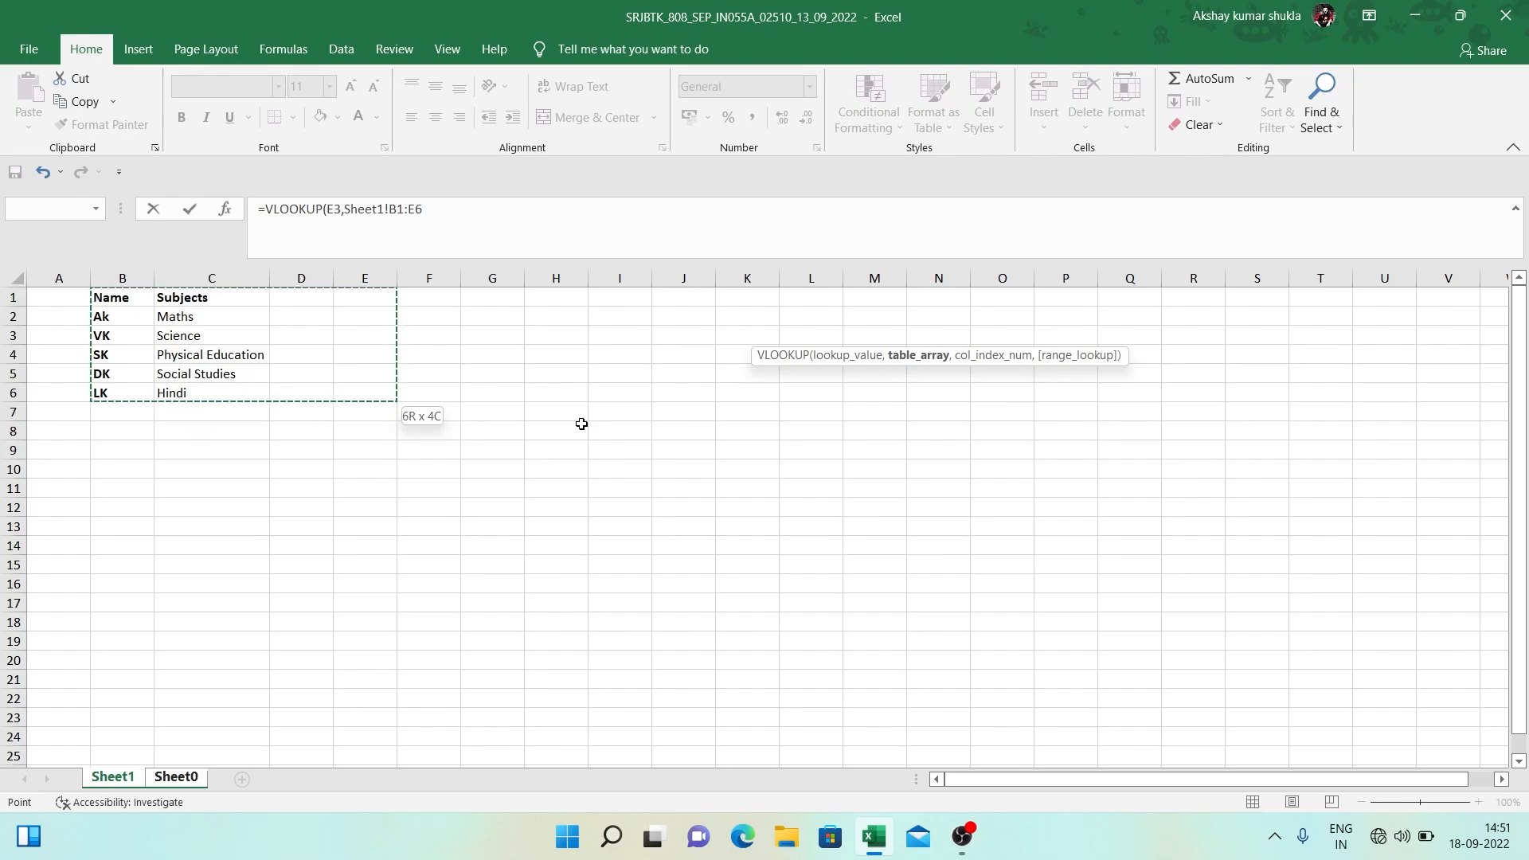
click(416, 227)
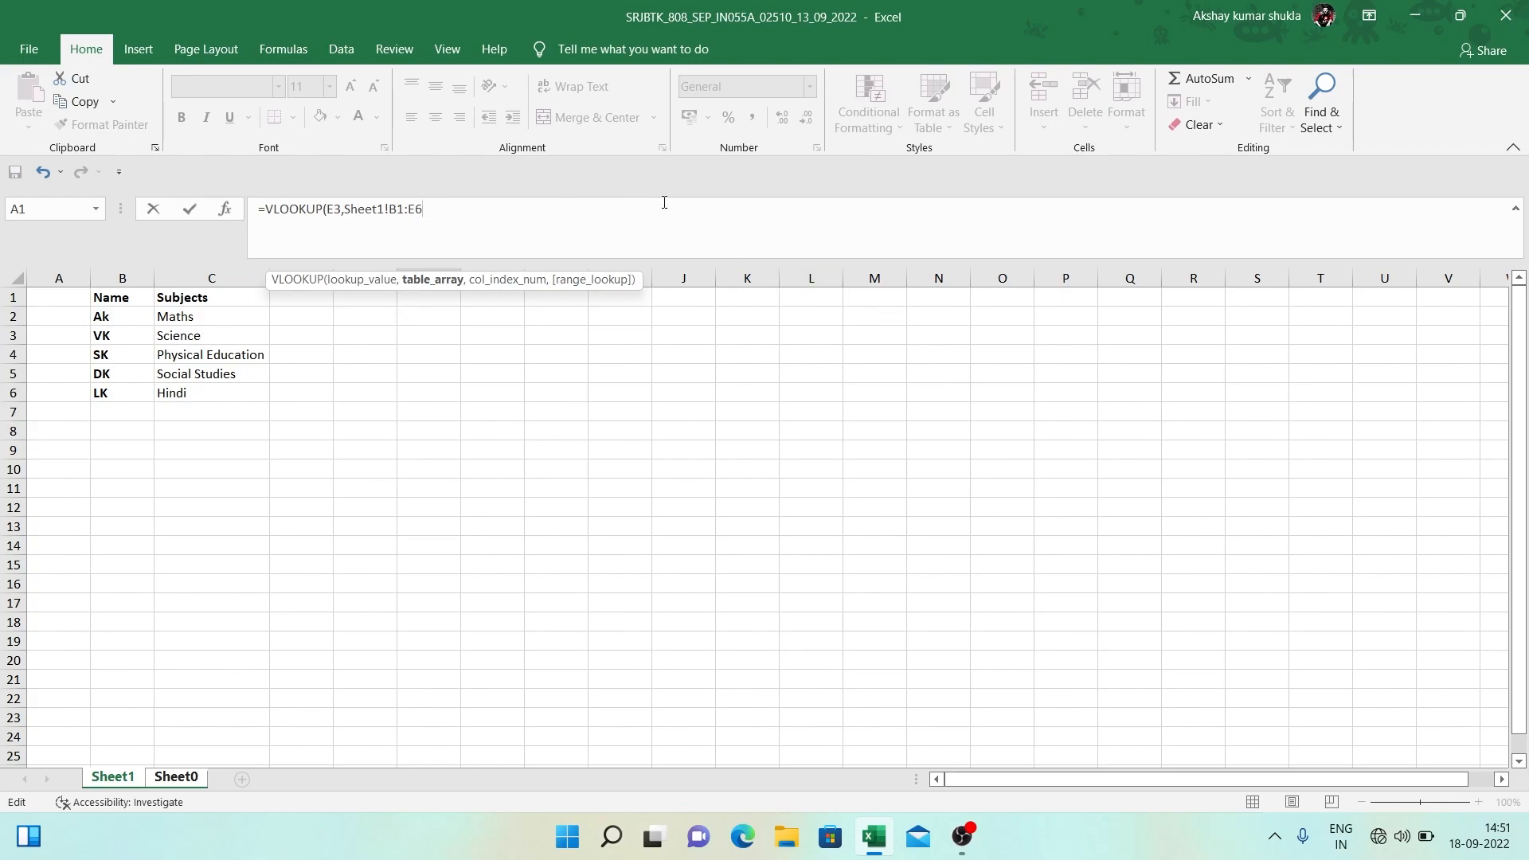
Complete the VLOOKUP formula with column index 2 and TRUE as the range lookup argument.
text(,2)
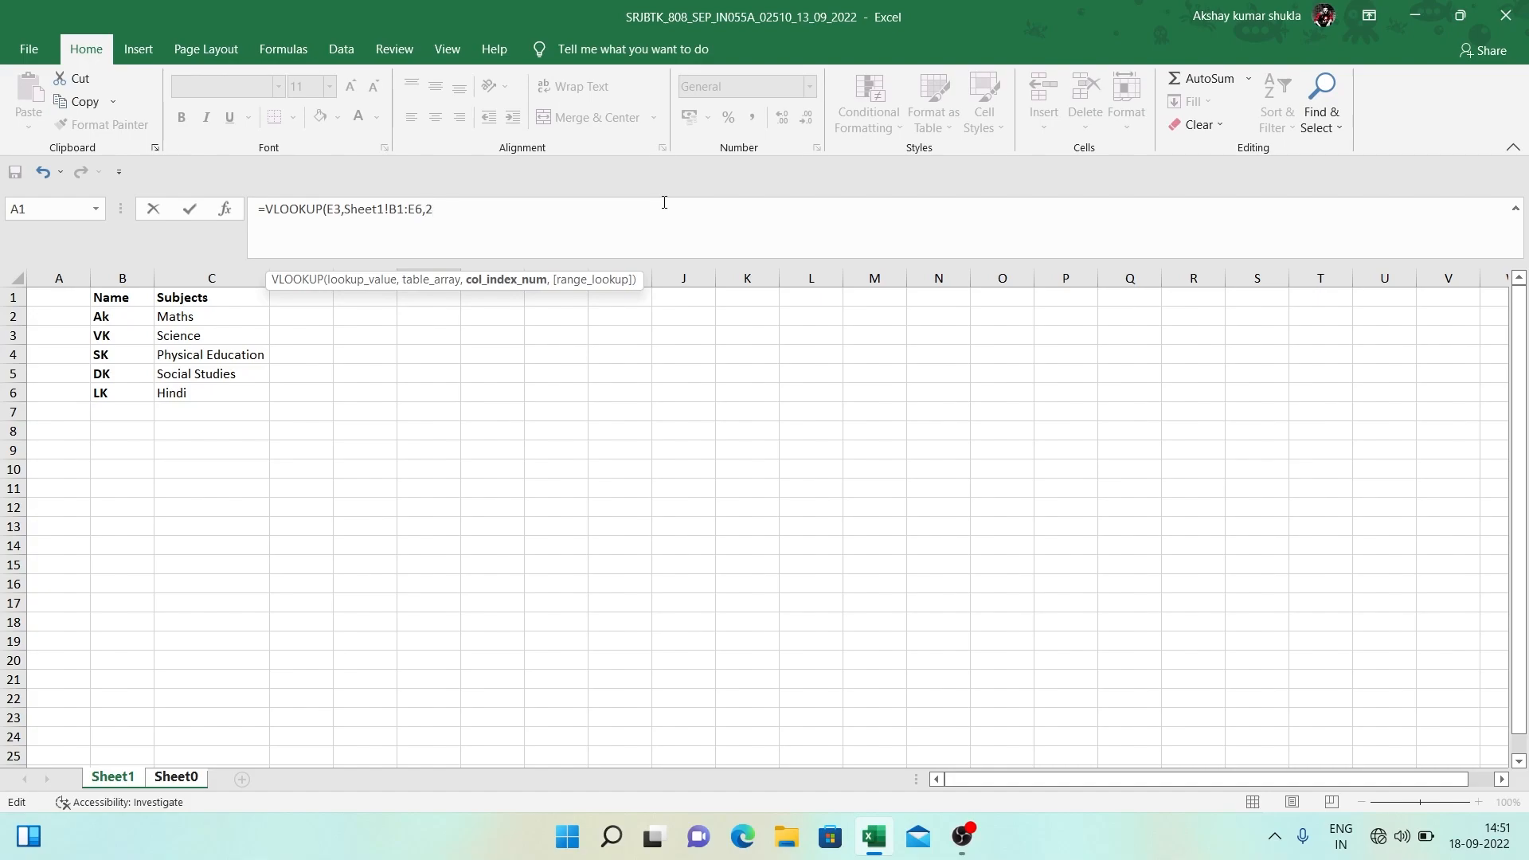
text(,0)
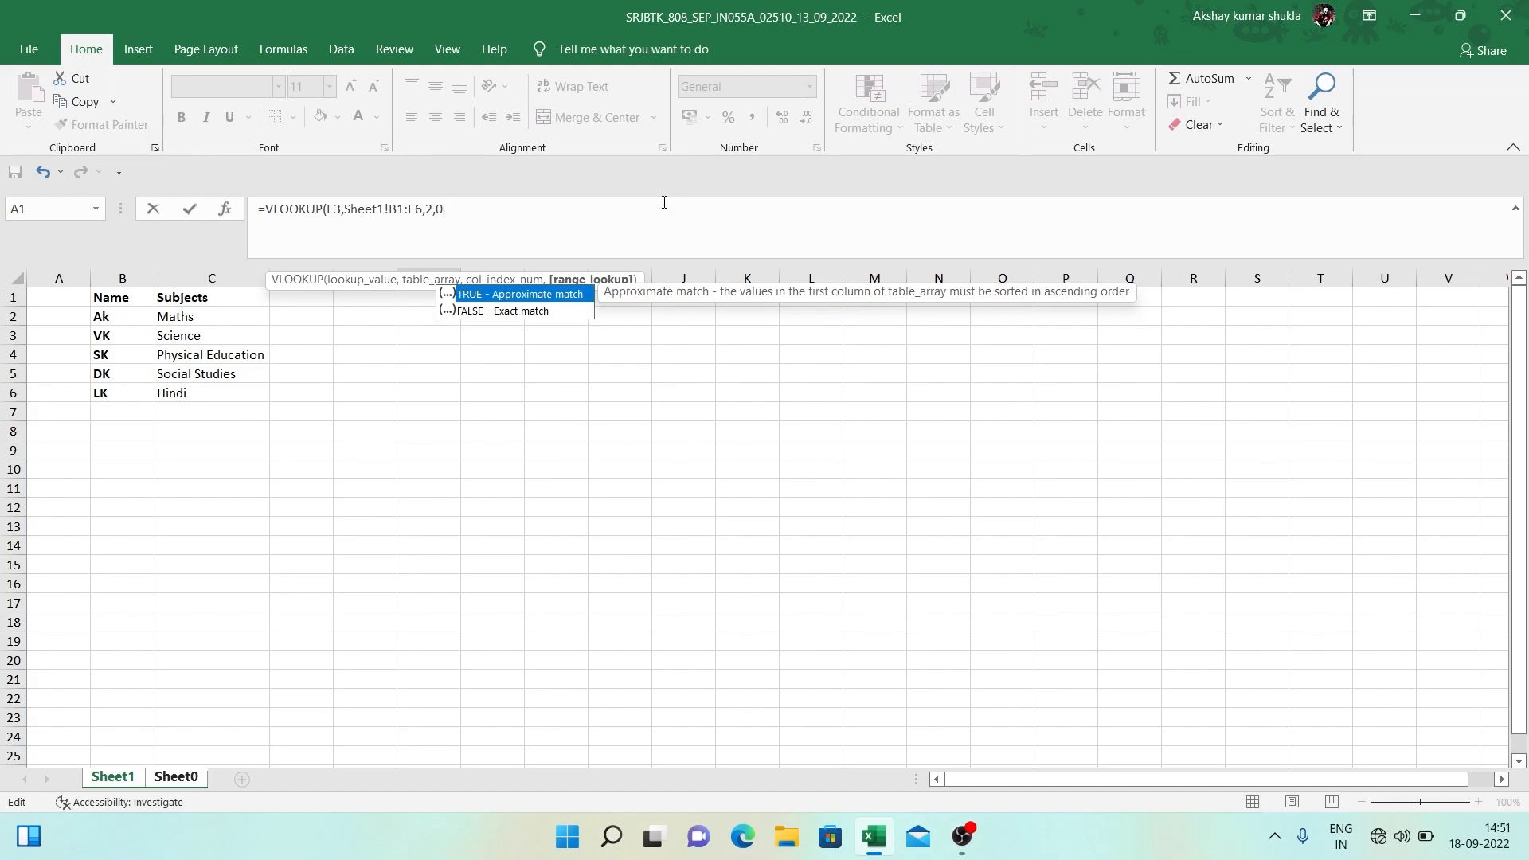
key(BackSpace)
text(TRUE)
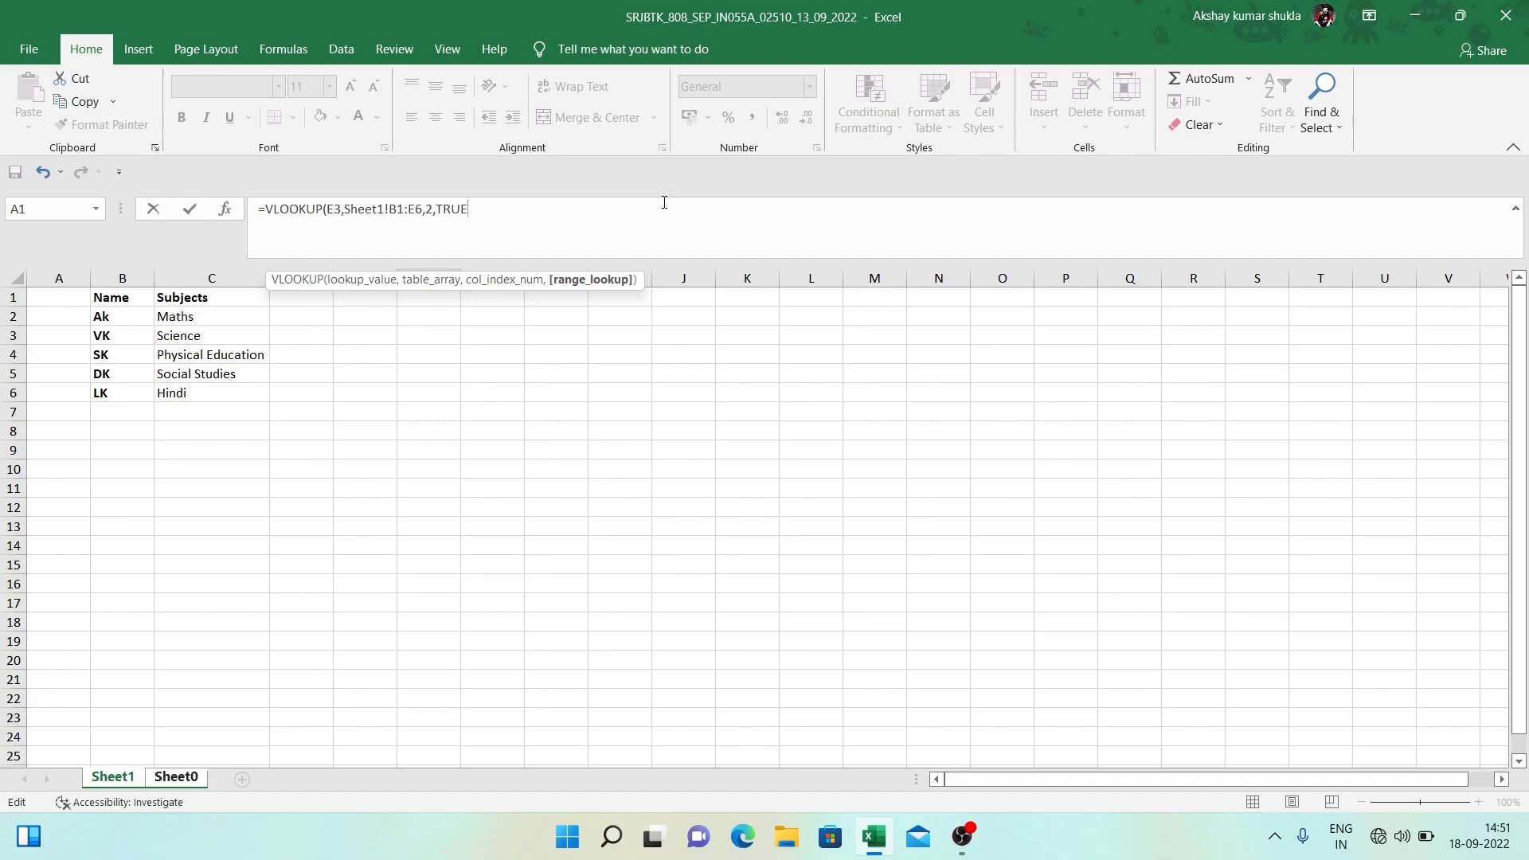
text())
key(Return)
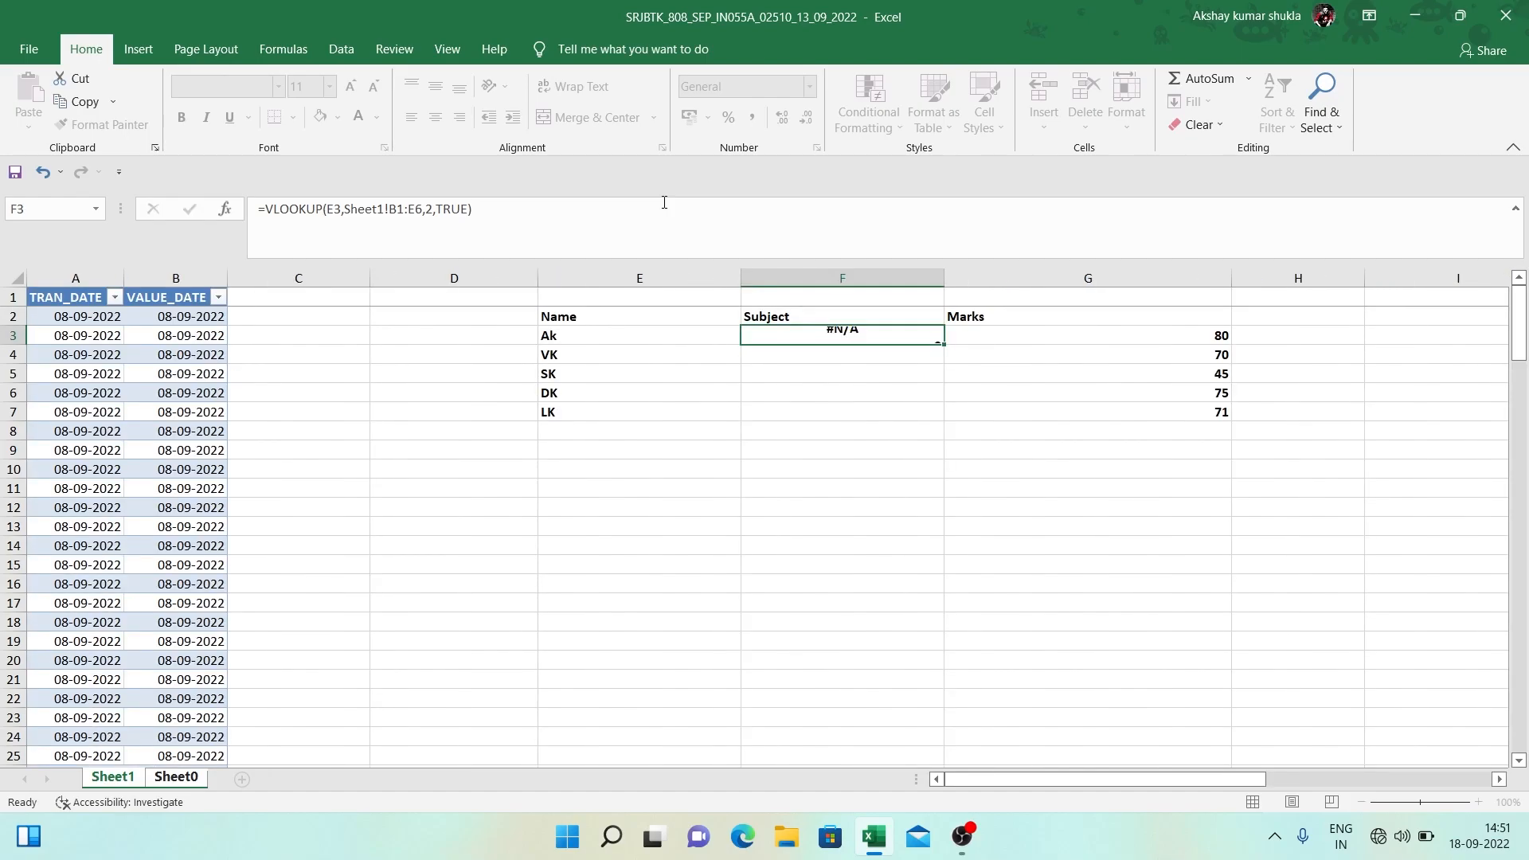
Set the range lookup argument in F3 to FALSE for an exact match and fill the formula down to F7.
key(F2)
key(Left)
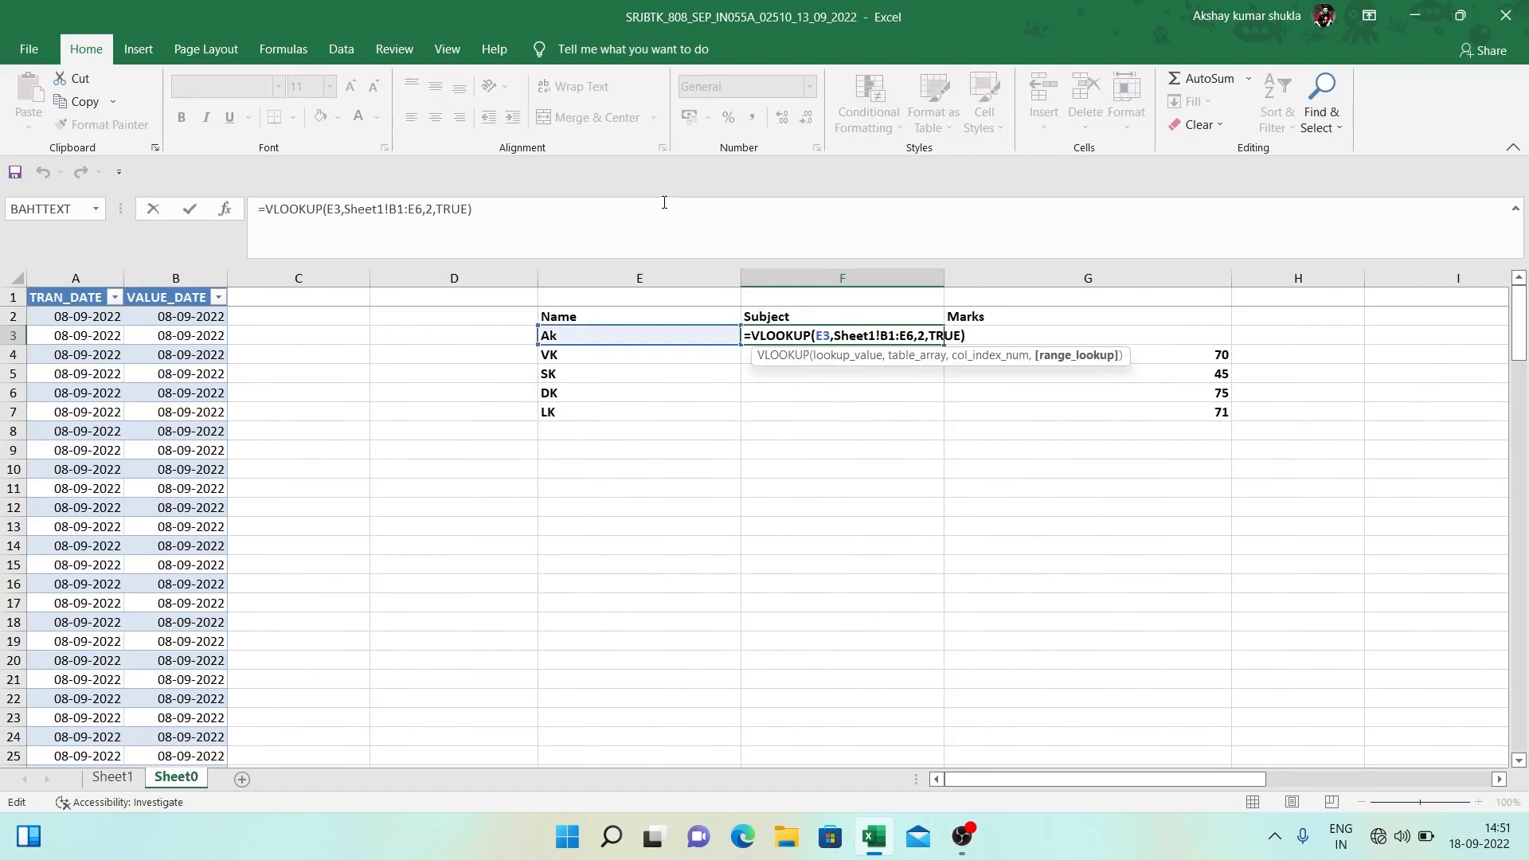
key(ctrl+shift+Left)
key(BackSpace)
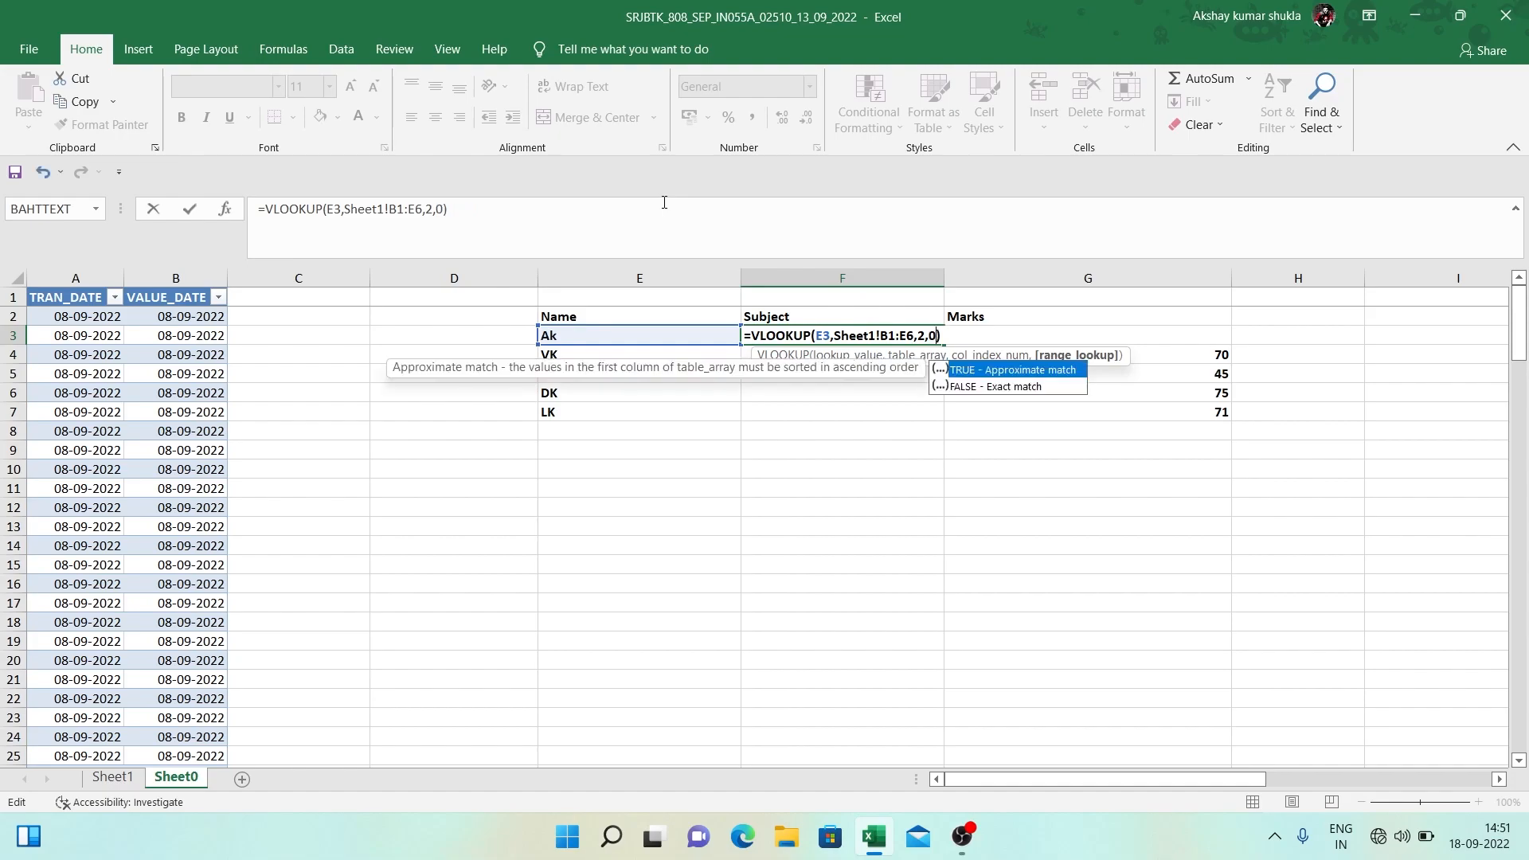
text(0)
key(Return)
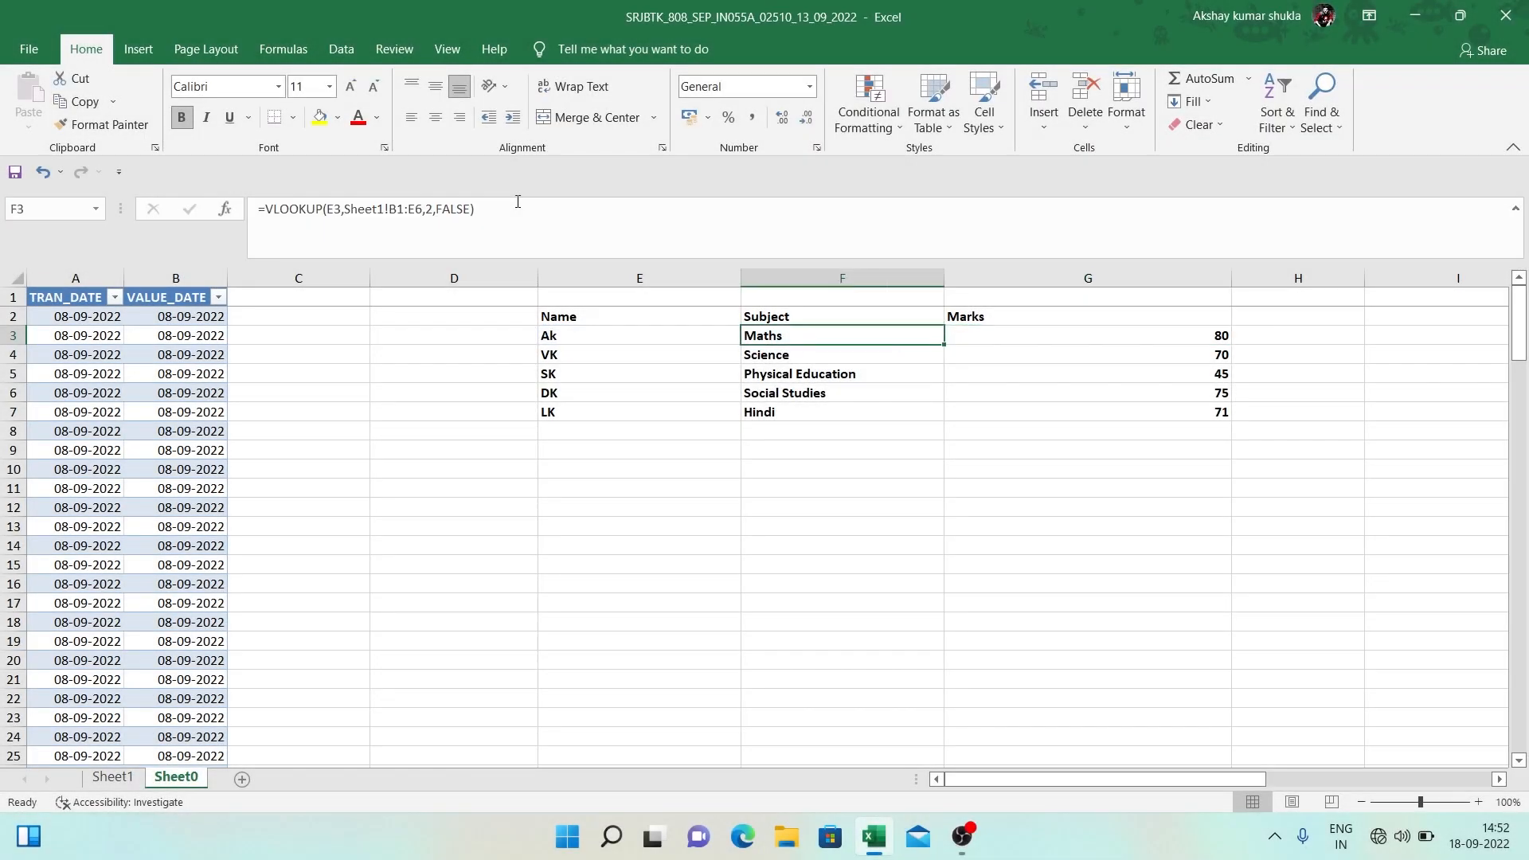
Examine the VLOOKUP formulas in F3 to F7 and how their table range shifts from row to row.
key(Left)
key(Down)
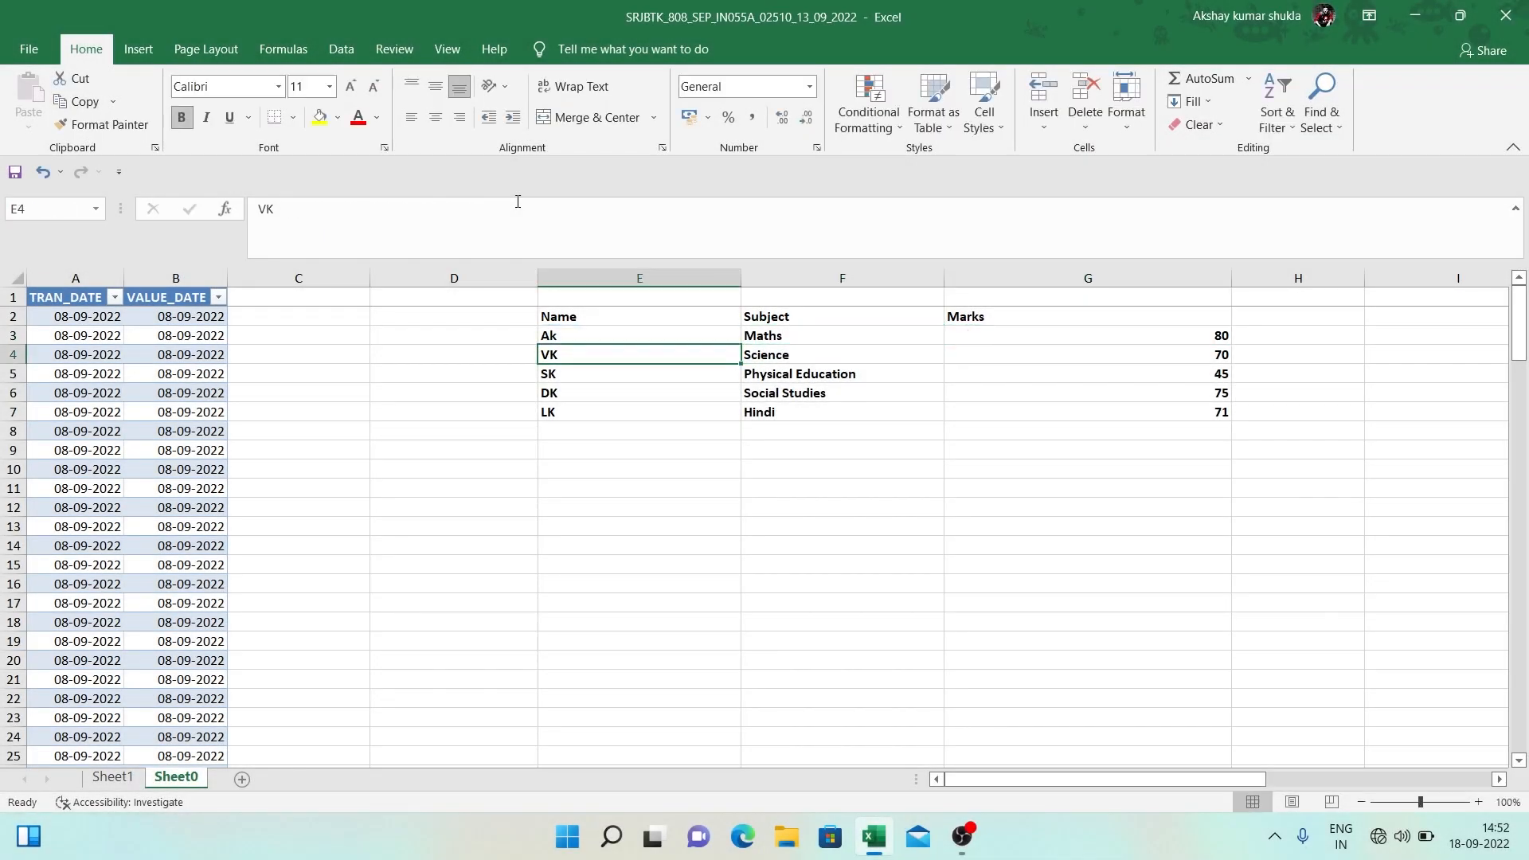
key(Right)
key(F2)
key(Return)
key(F2)
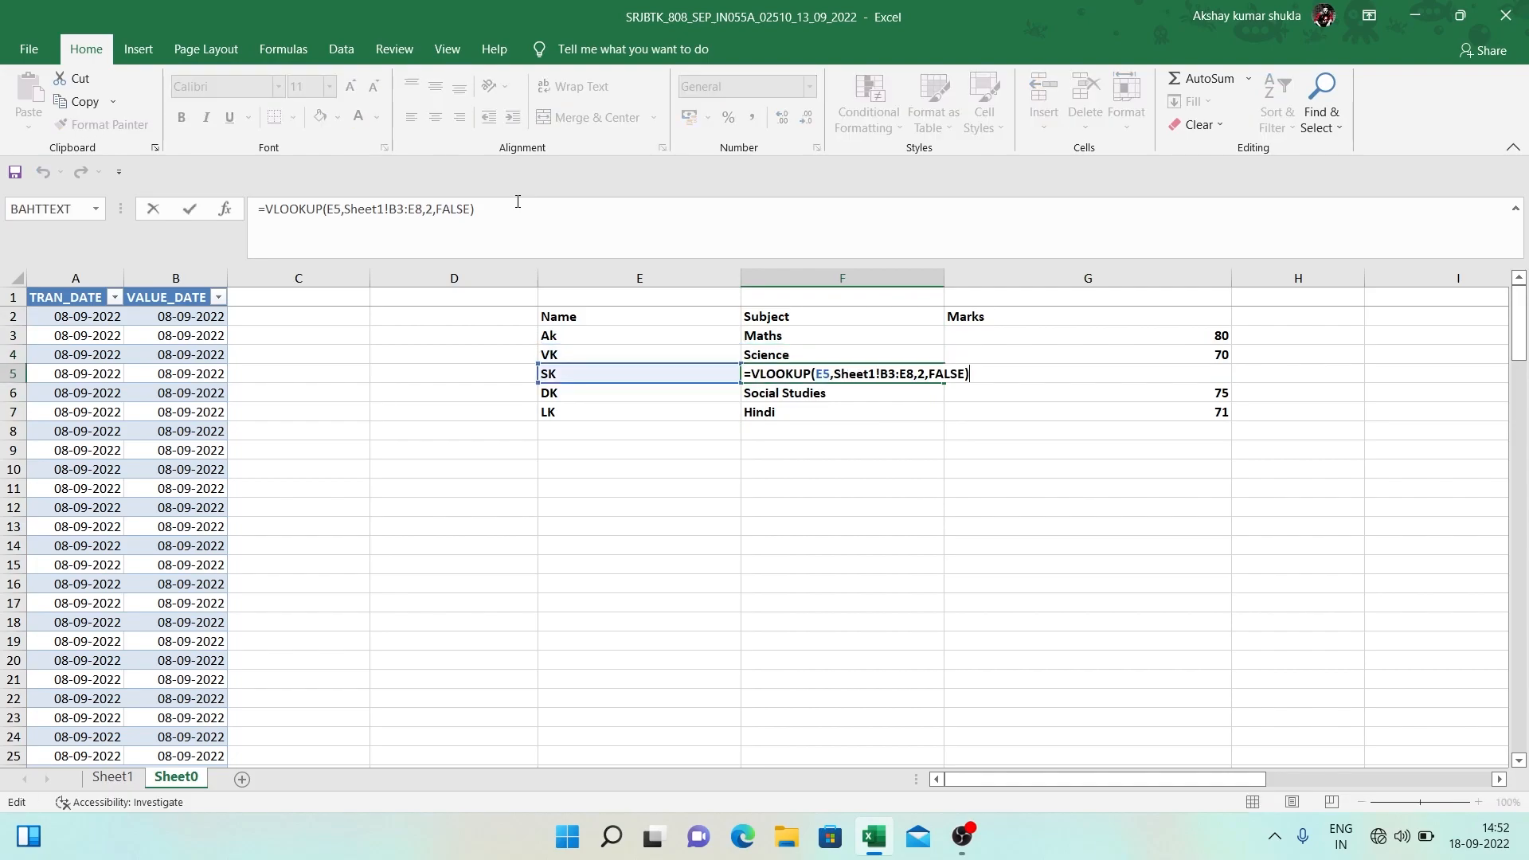
key(Return)
key(F2)
key(Return)
key(F2)
key(Return)
key(Up)
key(Up)
key(Up)
key(Up)
key(Up)
key(Up)
key(Down)
key(F2)
key(Escape)
key(Left)
key(Right)
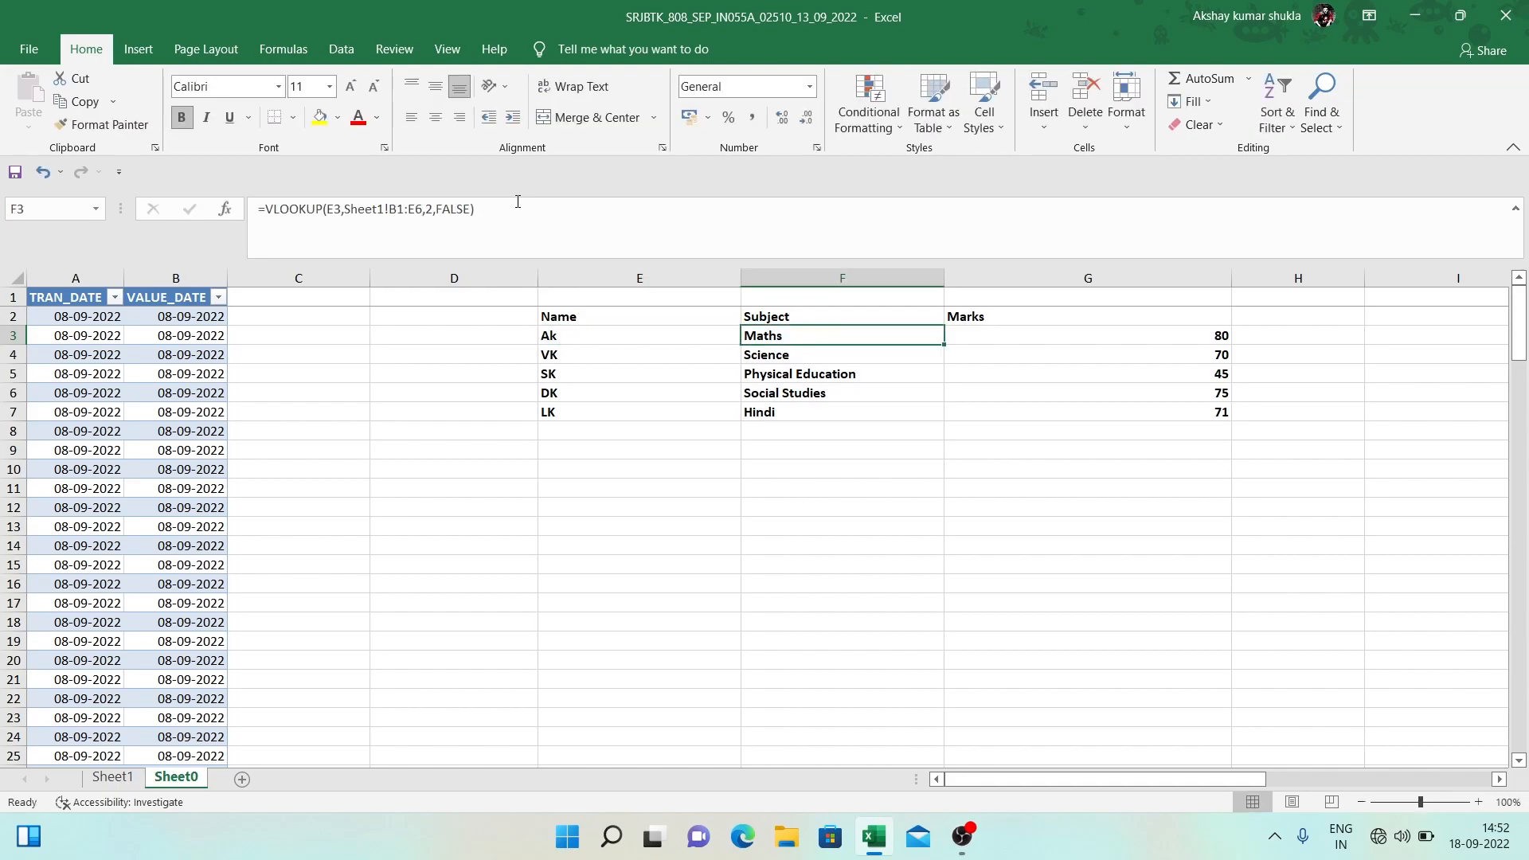
Make the table range in the F3 formula absolute as Sheet1!$B$1:$E$6.
key(F2)
key(Left)
key(Left)
key(Left)
key(Left)
key(Left)
key(Left)
key(Left)
key(Left)
key(Left)
key(Left)
key(Left)
key(Left)
key(F4)
key(F4)
key(Return)
Examine the absolute row and column references of the table range in the F3 formula.
key(Up)
key(F2)
key(Left)
key(Left)
key(Left)
key(Left)
key(Left)
key(Left)
key(Left)
key(Left)
key(Left)
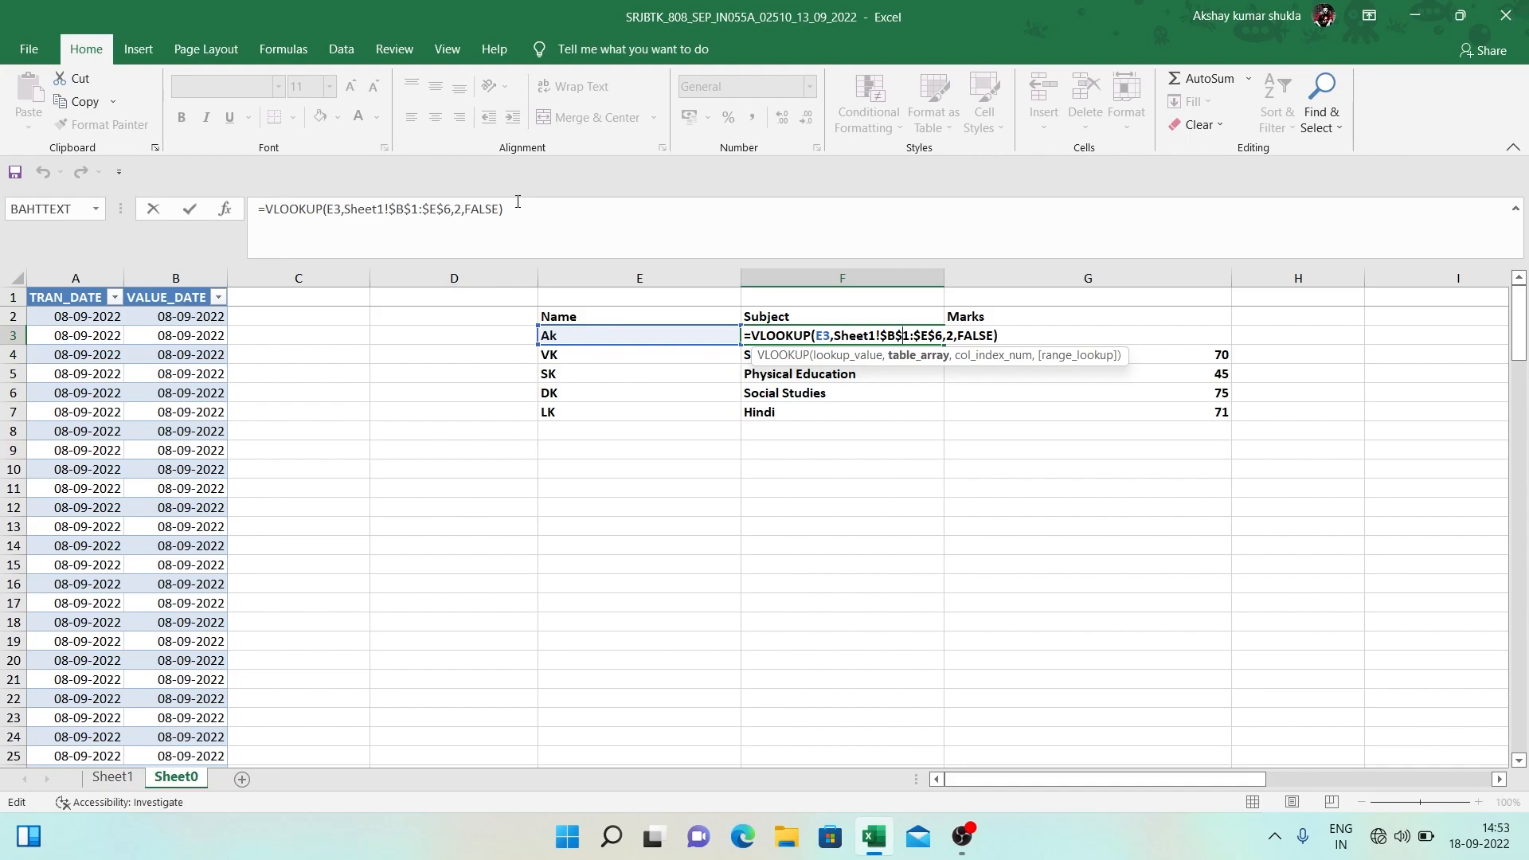
key(End)
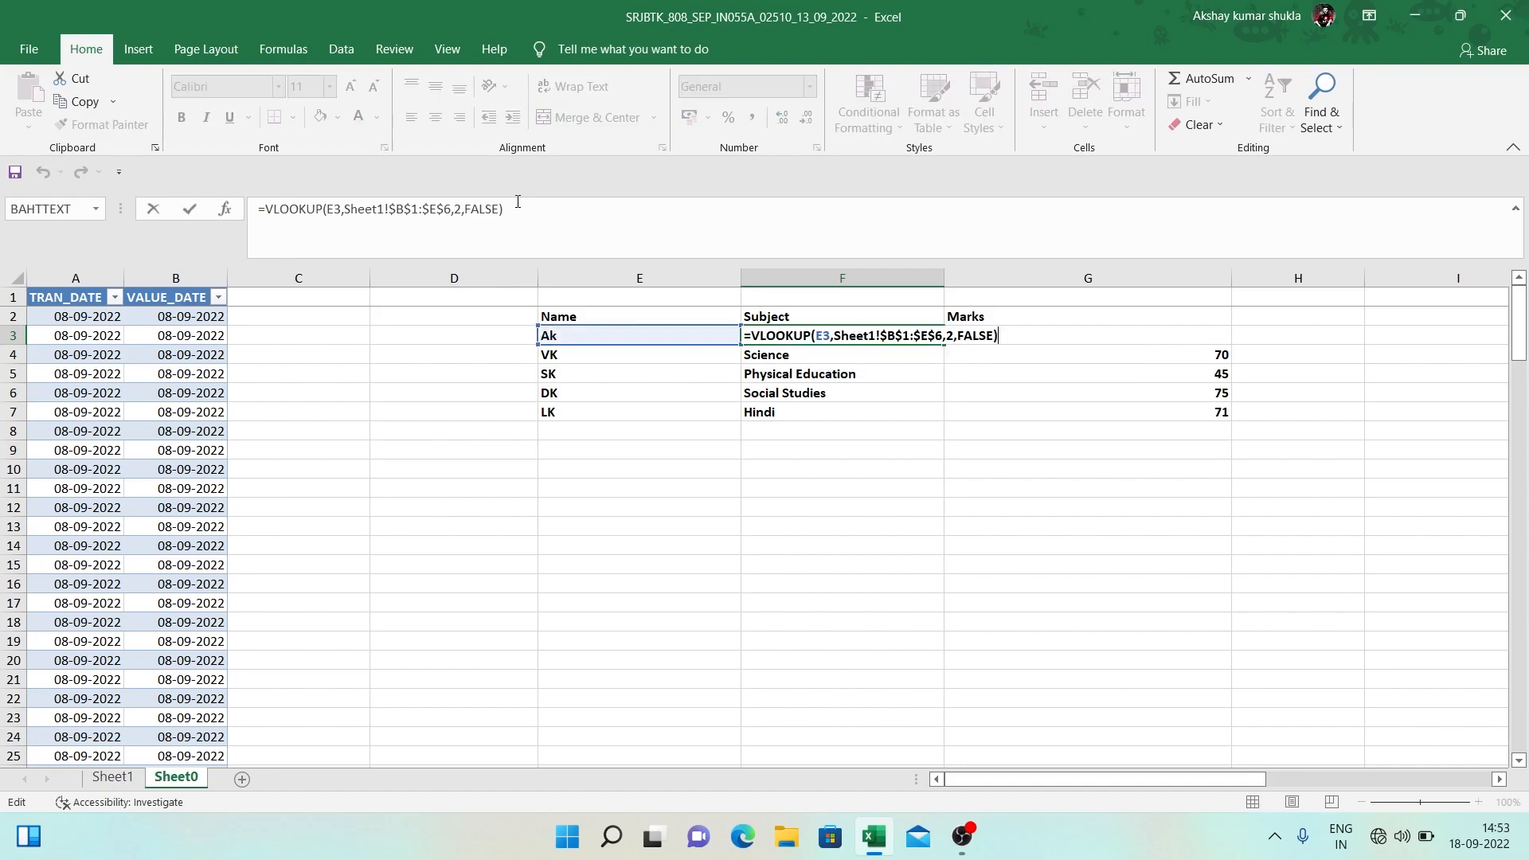
key(Left)
key(Left)
key(Left)
key(Left)
key(Left)
key(Left)
key(Left)
key(Left)
key(Left)
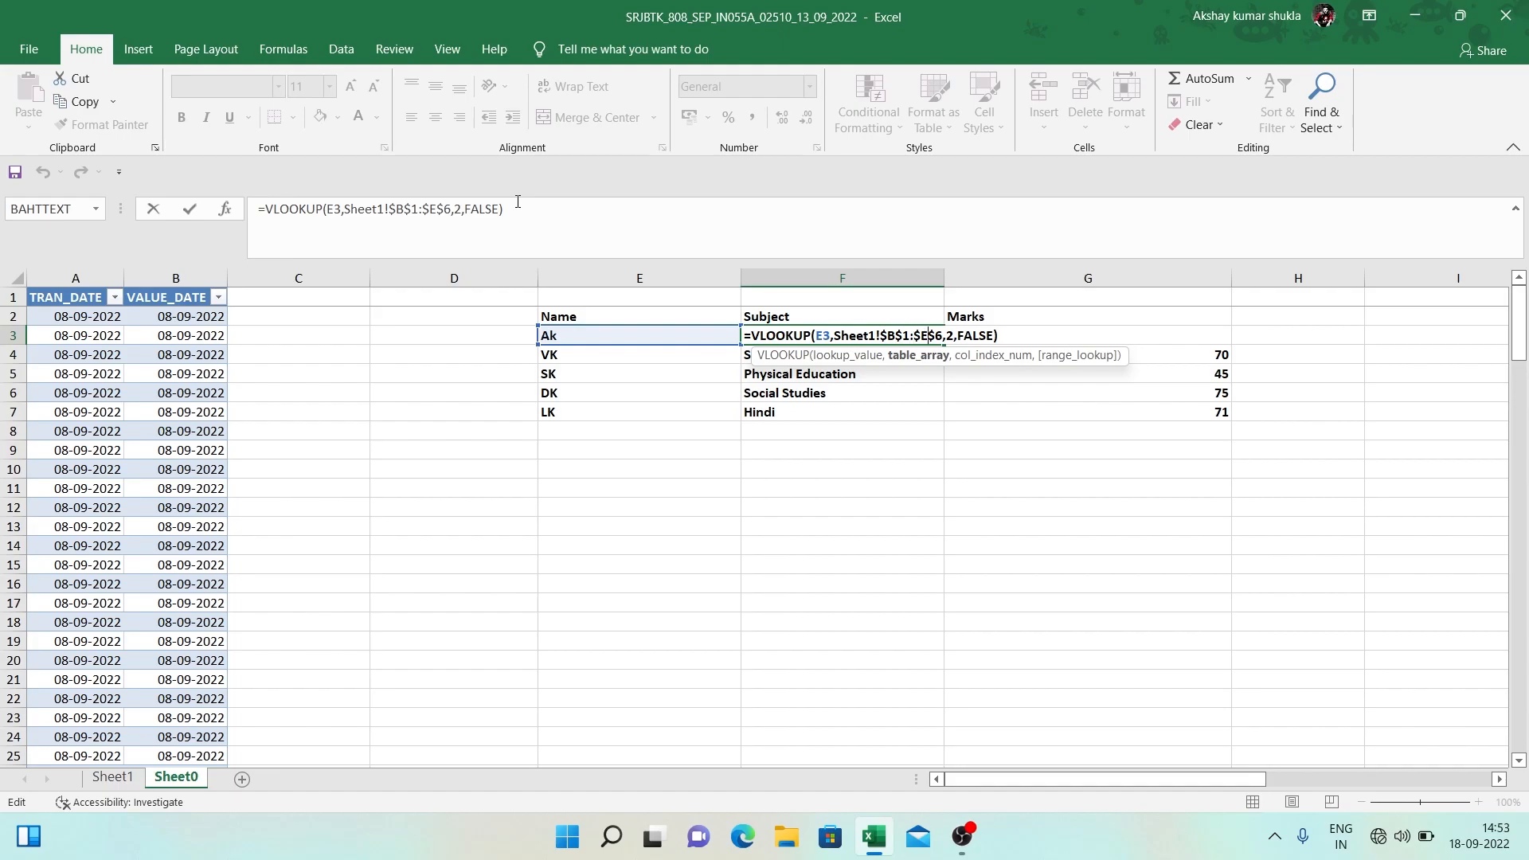
Fill the formula with the absolute table range from F3 down to F7.
key(Return)
key(Up)
key(ctrl+shift+Down)
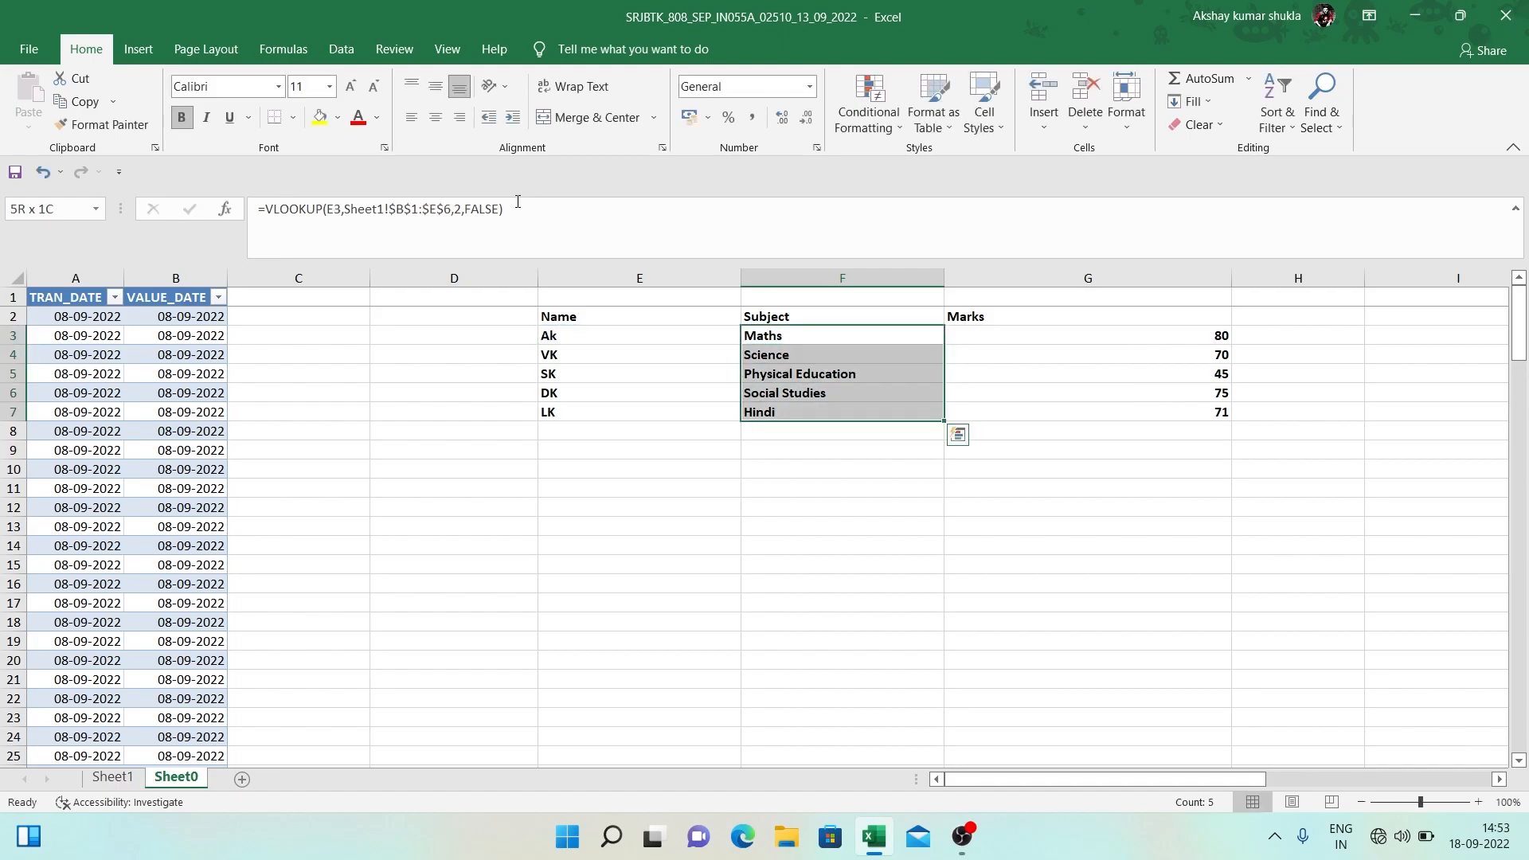
Check the table range in the filled formulas down to F7 and compare the subjects with Sheet1.
key(Down)
key(F2)
key(Return)
key(F2)
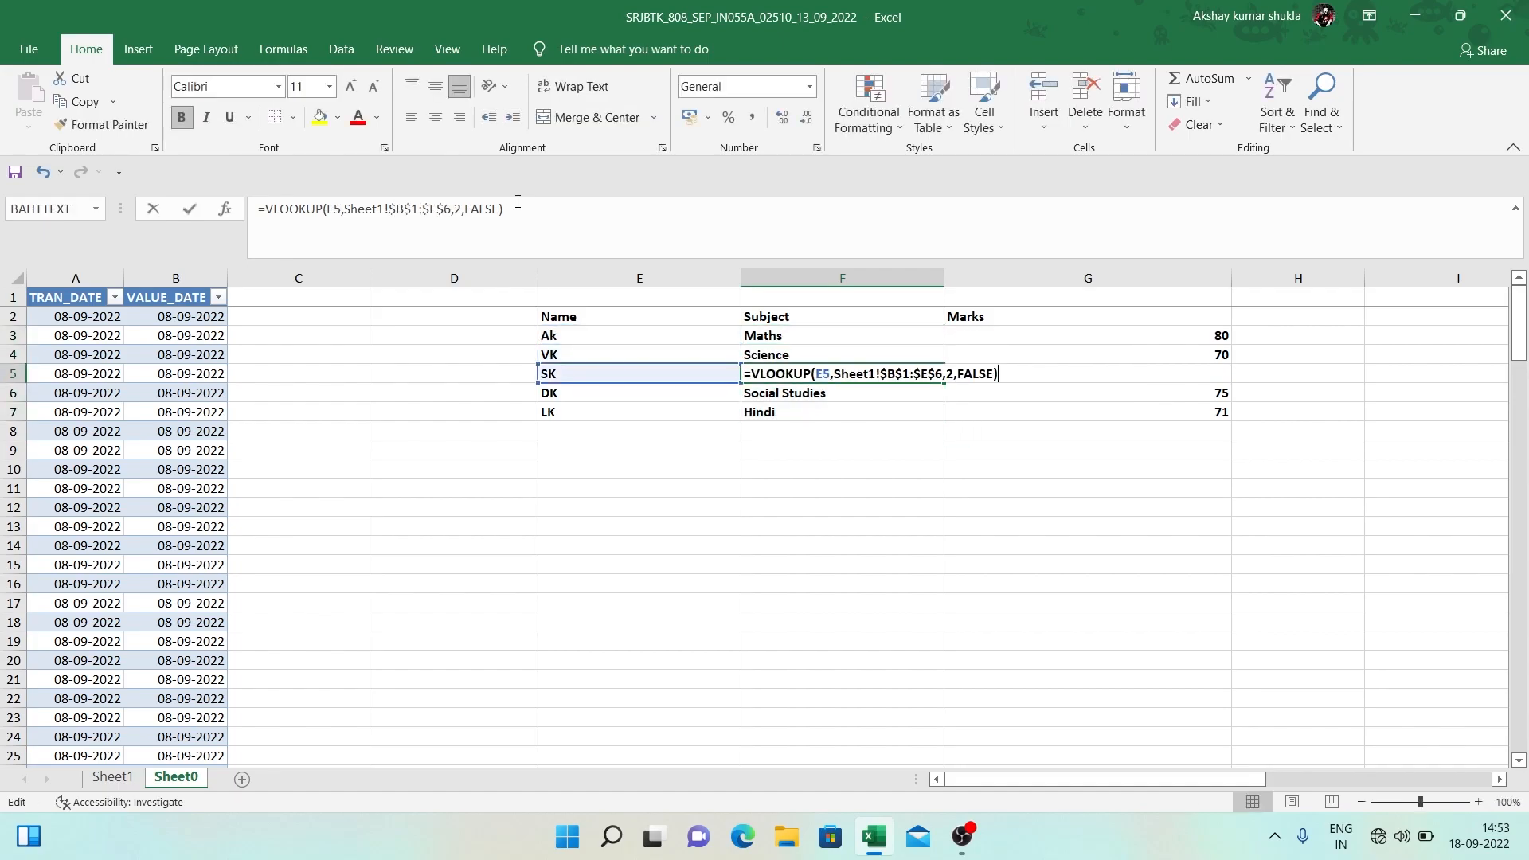
key(ctrl+Return)
key(Down)
key(Down)
key(Right)
key(Left)
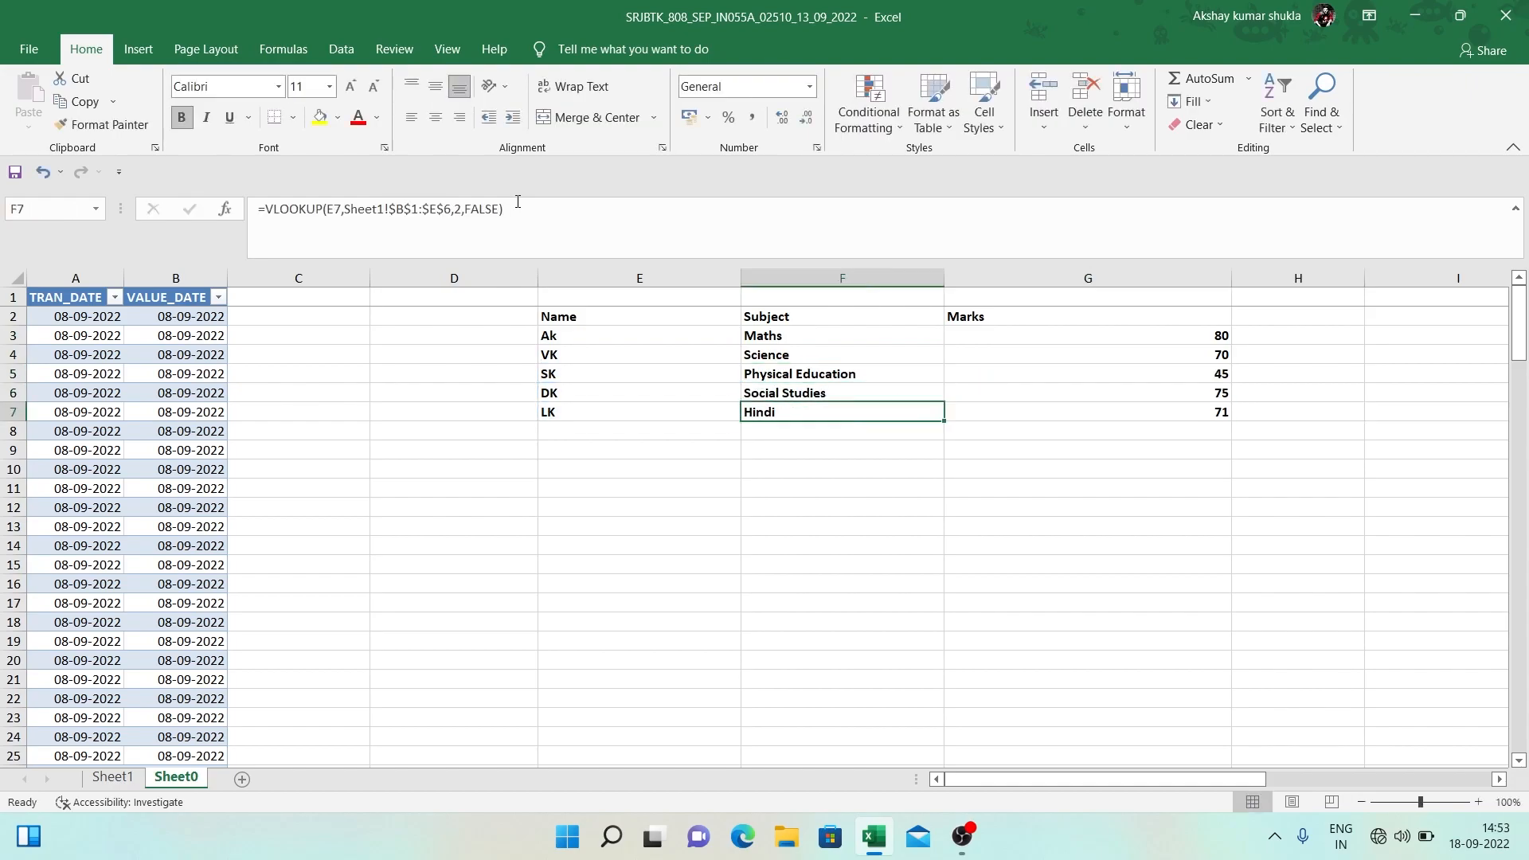
key(ctrl+Page_Up)
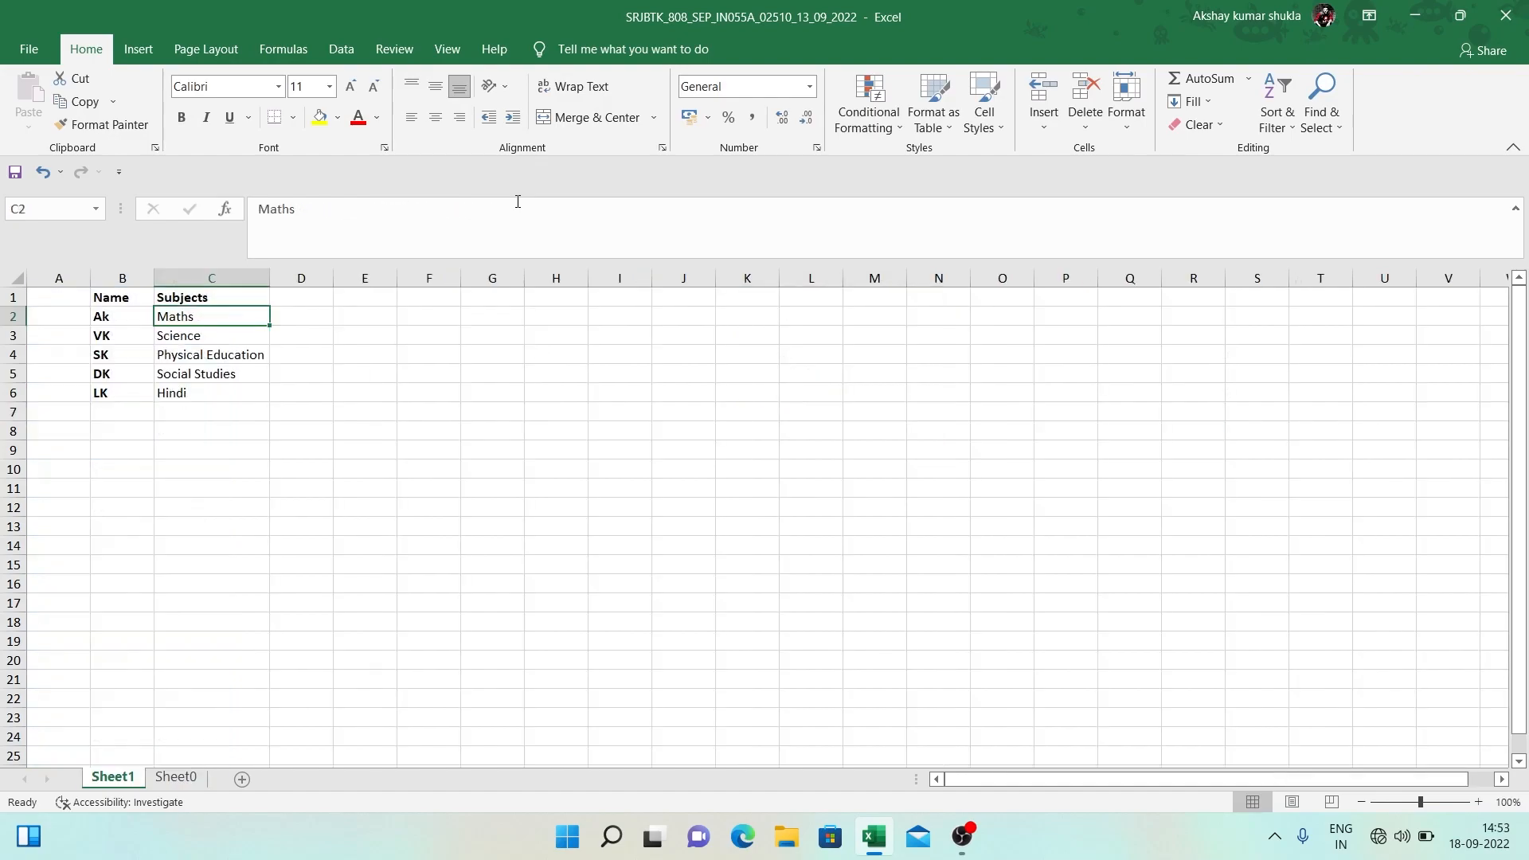
key(ctrl+Page_Down)
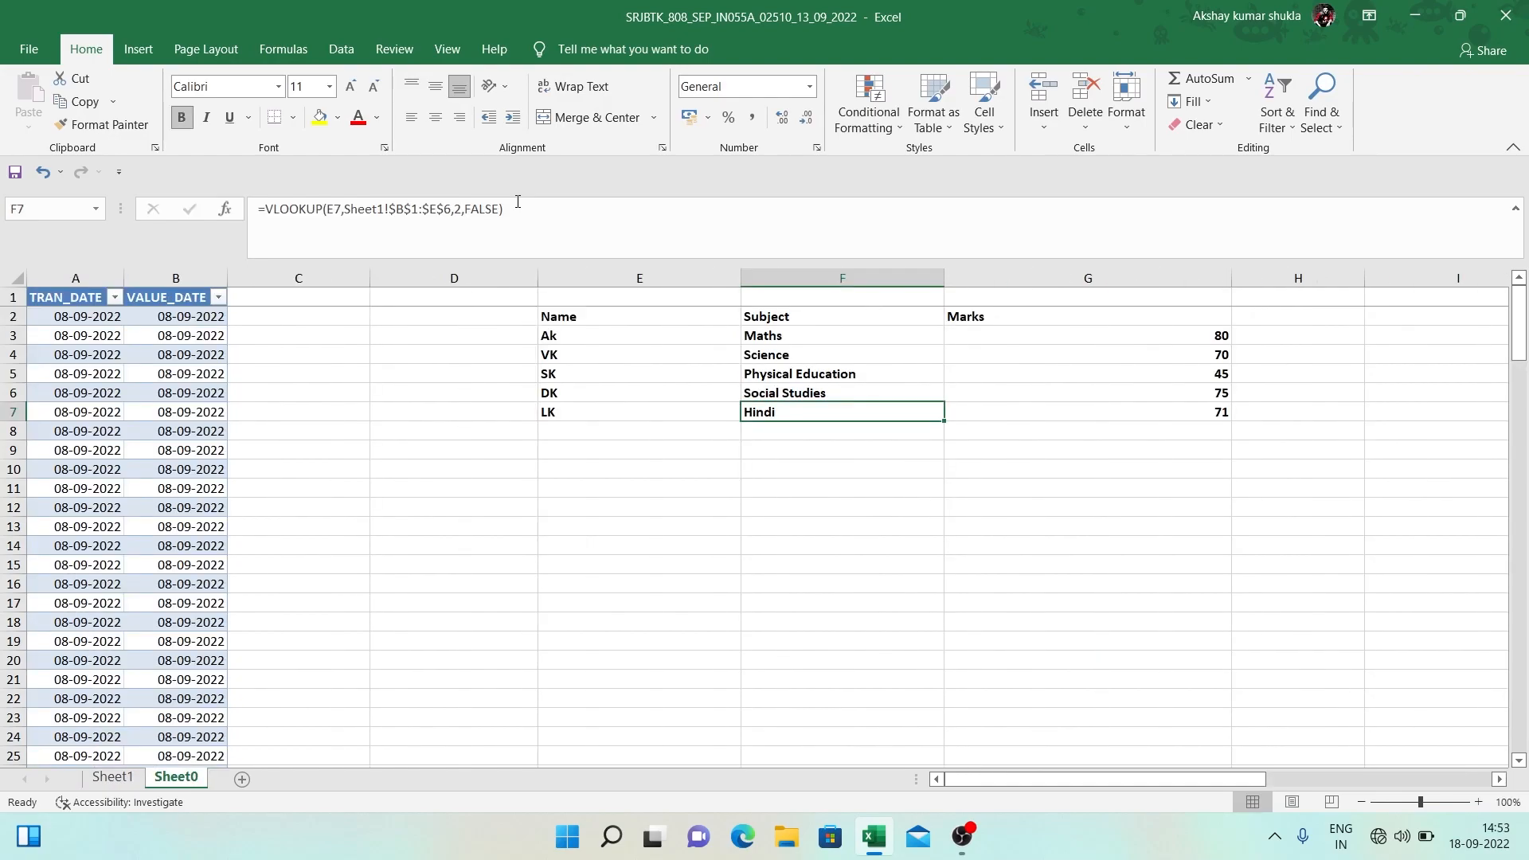
Set the range lookup argument of the VLOOKUP formula in F3 to 0.
key(Up)
key(Up)
key(Up)
key(Up)
key(Up)
key(Down)
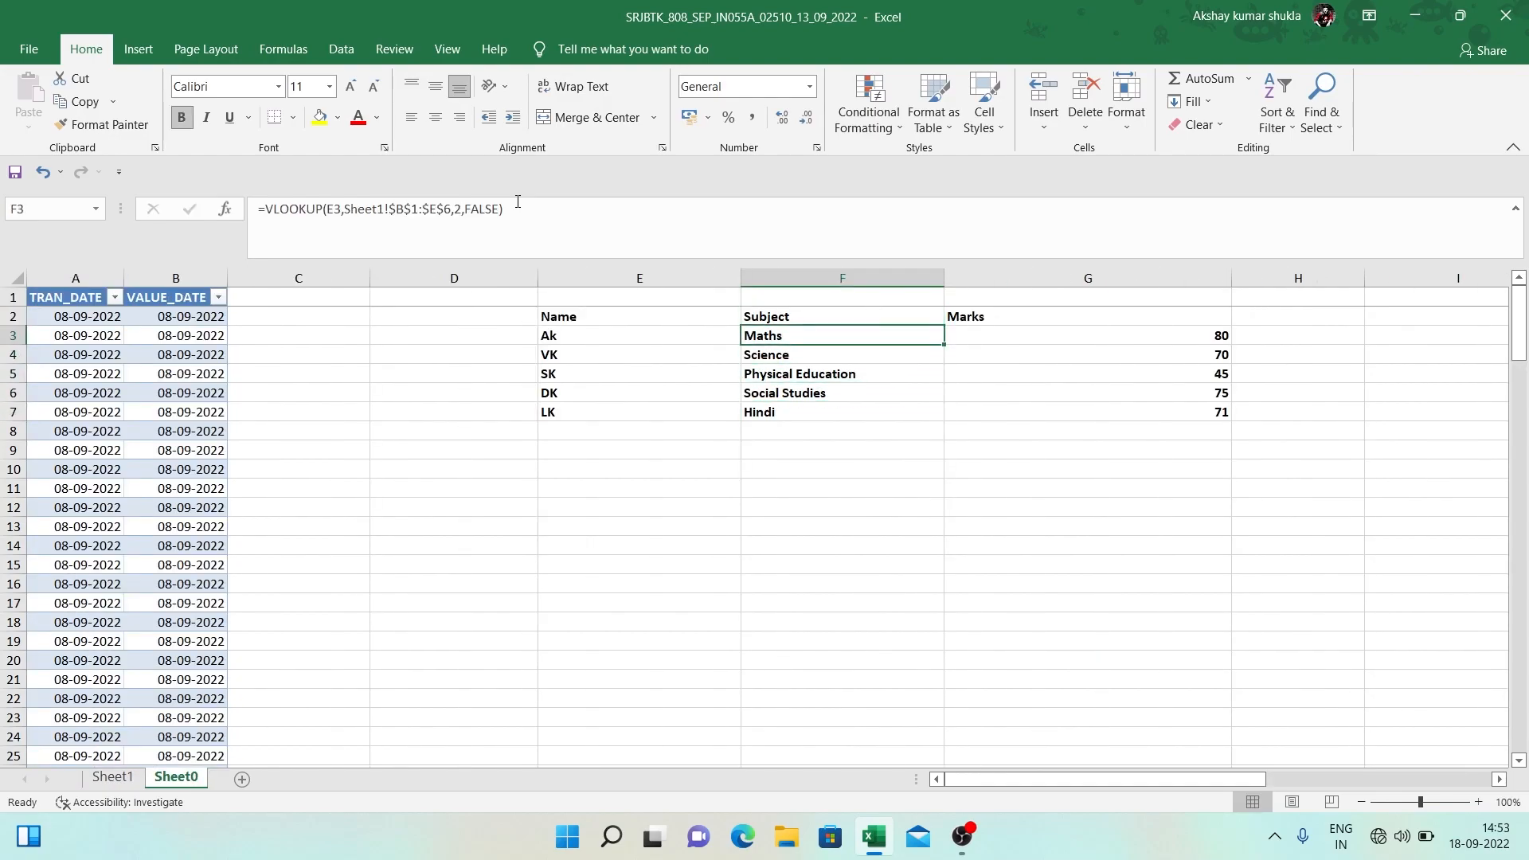
key(F2)
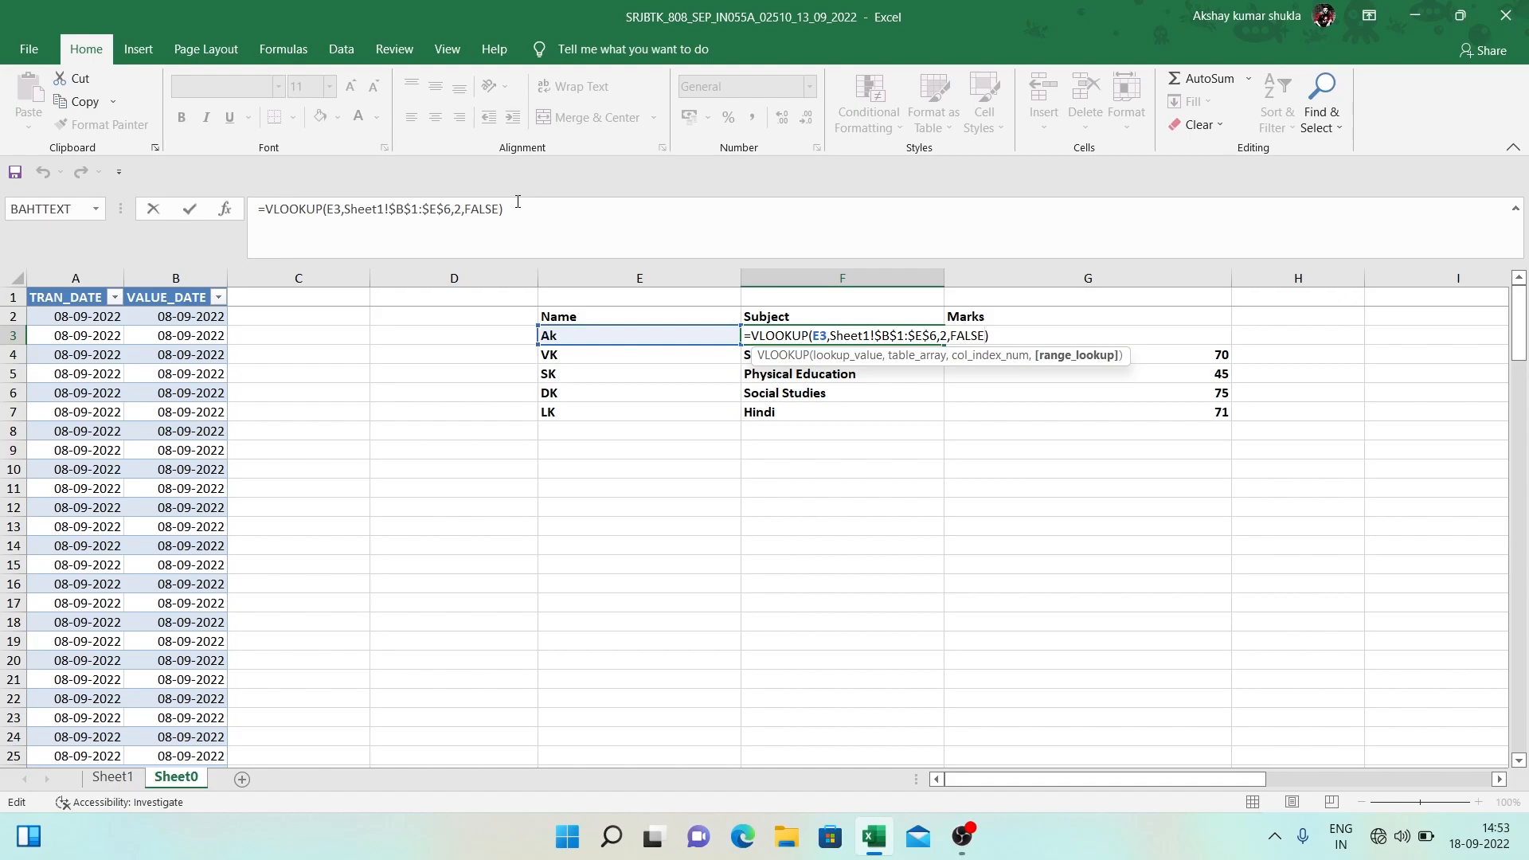
key(BackSpace)
key(BackSpace)
key(BackSpace)
key(BackSpace)
key(BackSpace)
text(0)
key(Return)
Fill the formula with range lookup 0 from F3 down to F7.
key(Up)
key(F2)
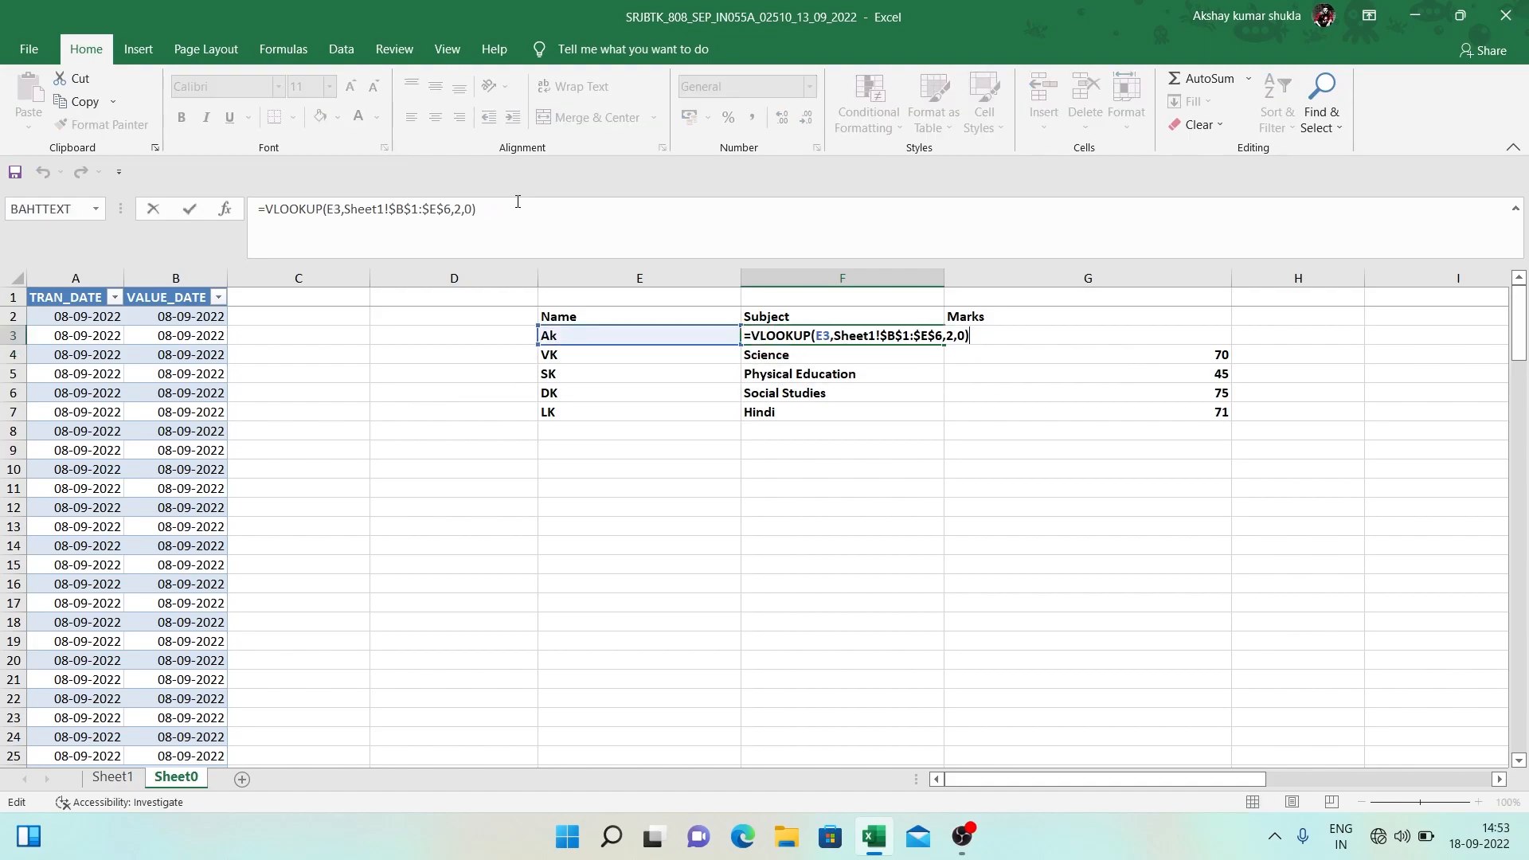
key(Escape)
key(Left)
key(Right)
key(ctrl+shift+Down)
Review the names in column E and the updated lookup formulas in the Subject column.
key(Left)
key(F2)
key(Escape)
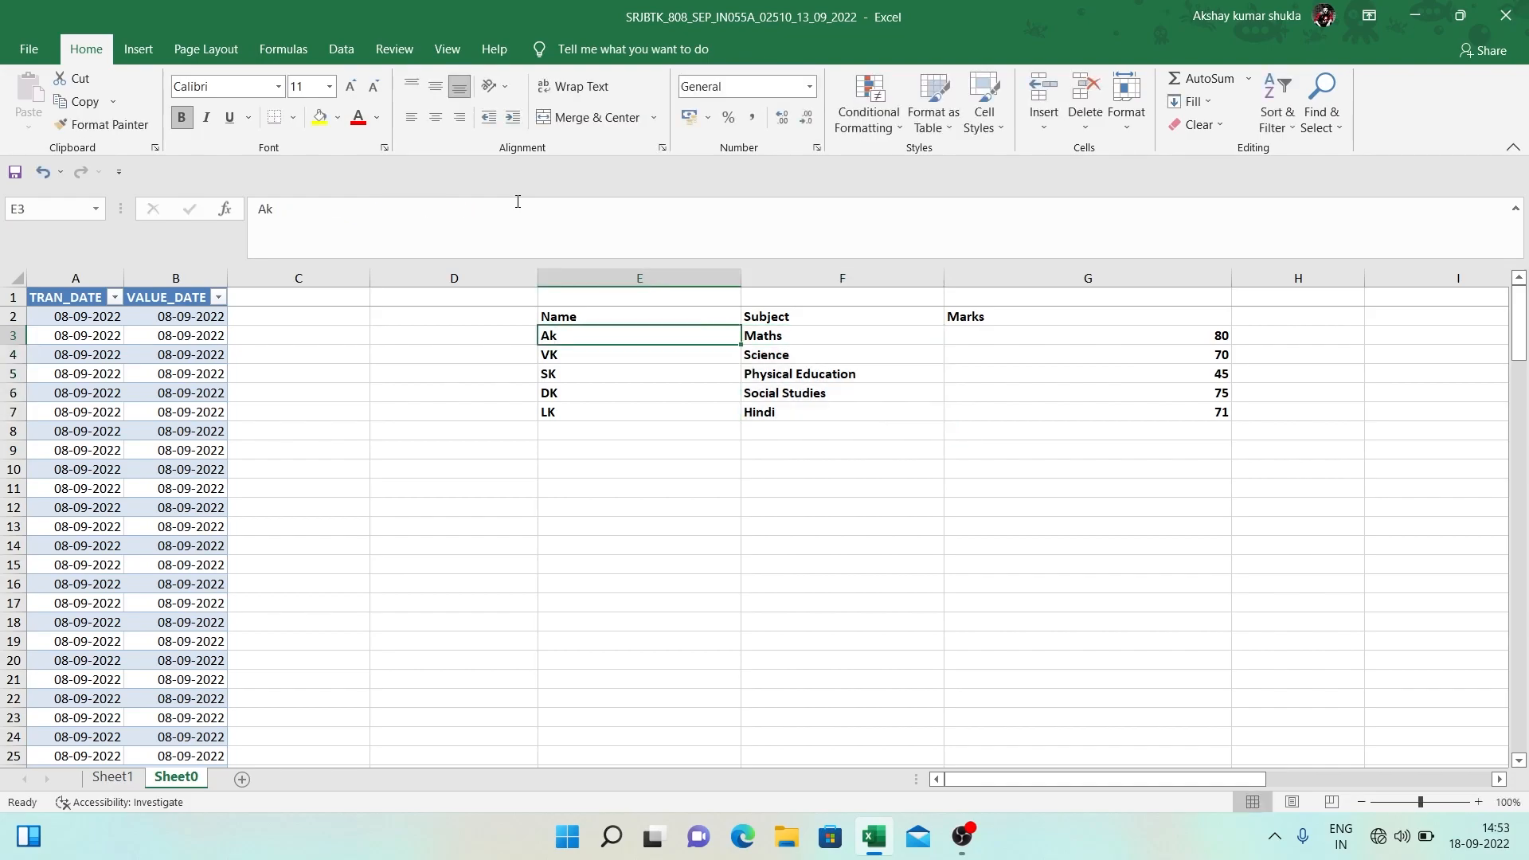
key(F2)
key(Escape)
key(Right)
key(F2)
key(Return)
key(Down)
key(Down)
key(Down)
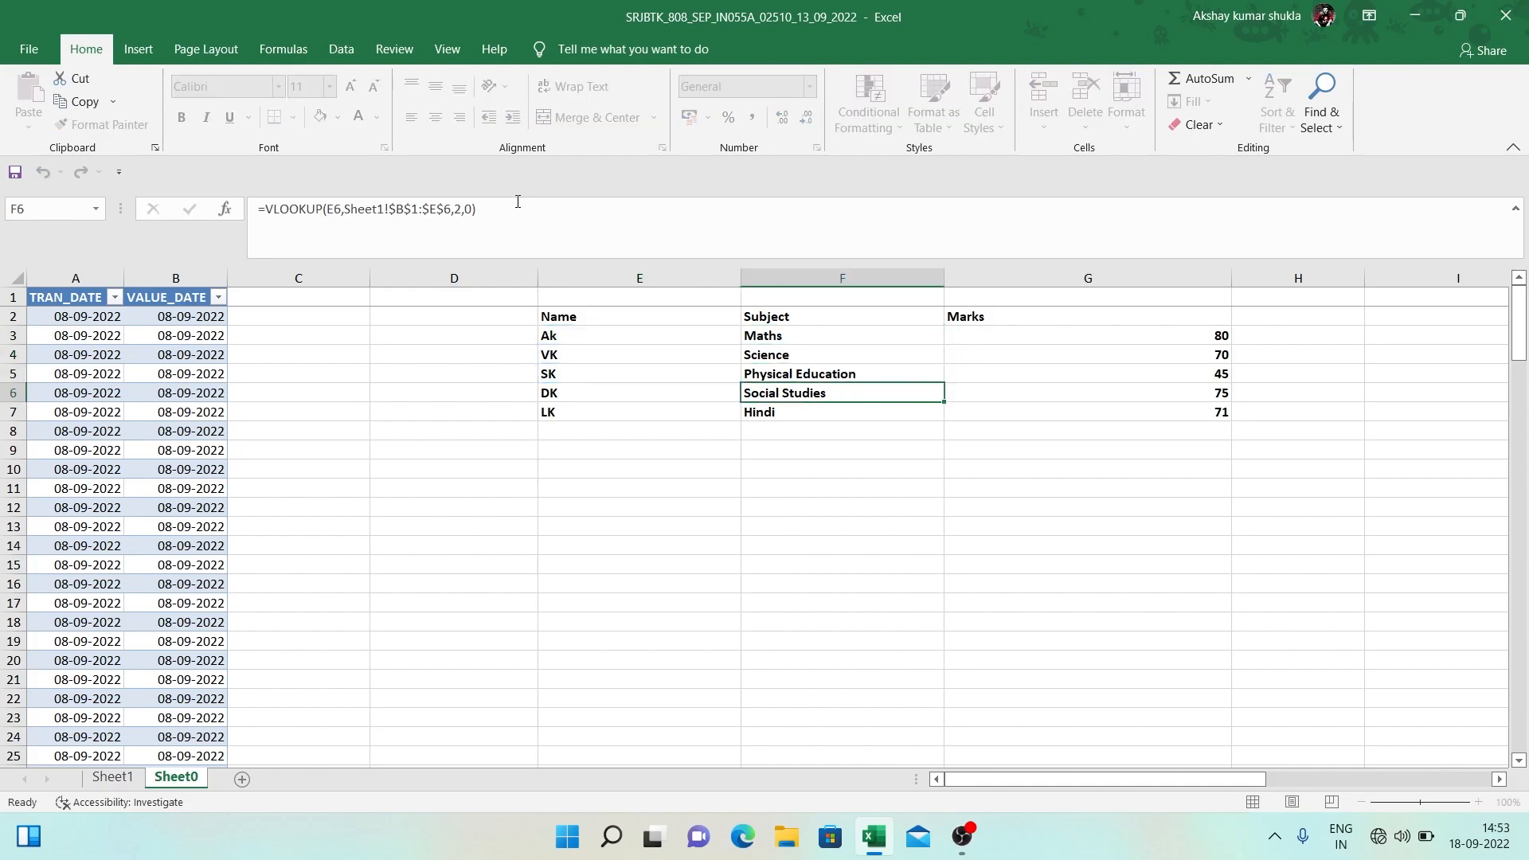
key(Up)
key(Up)
key(Up)
key(Up)
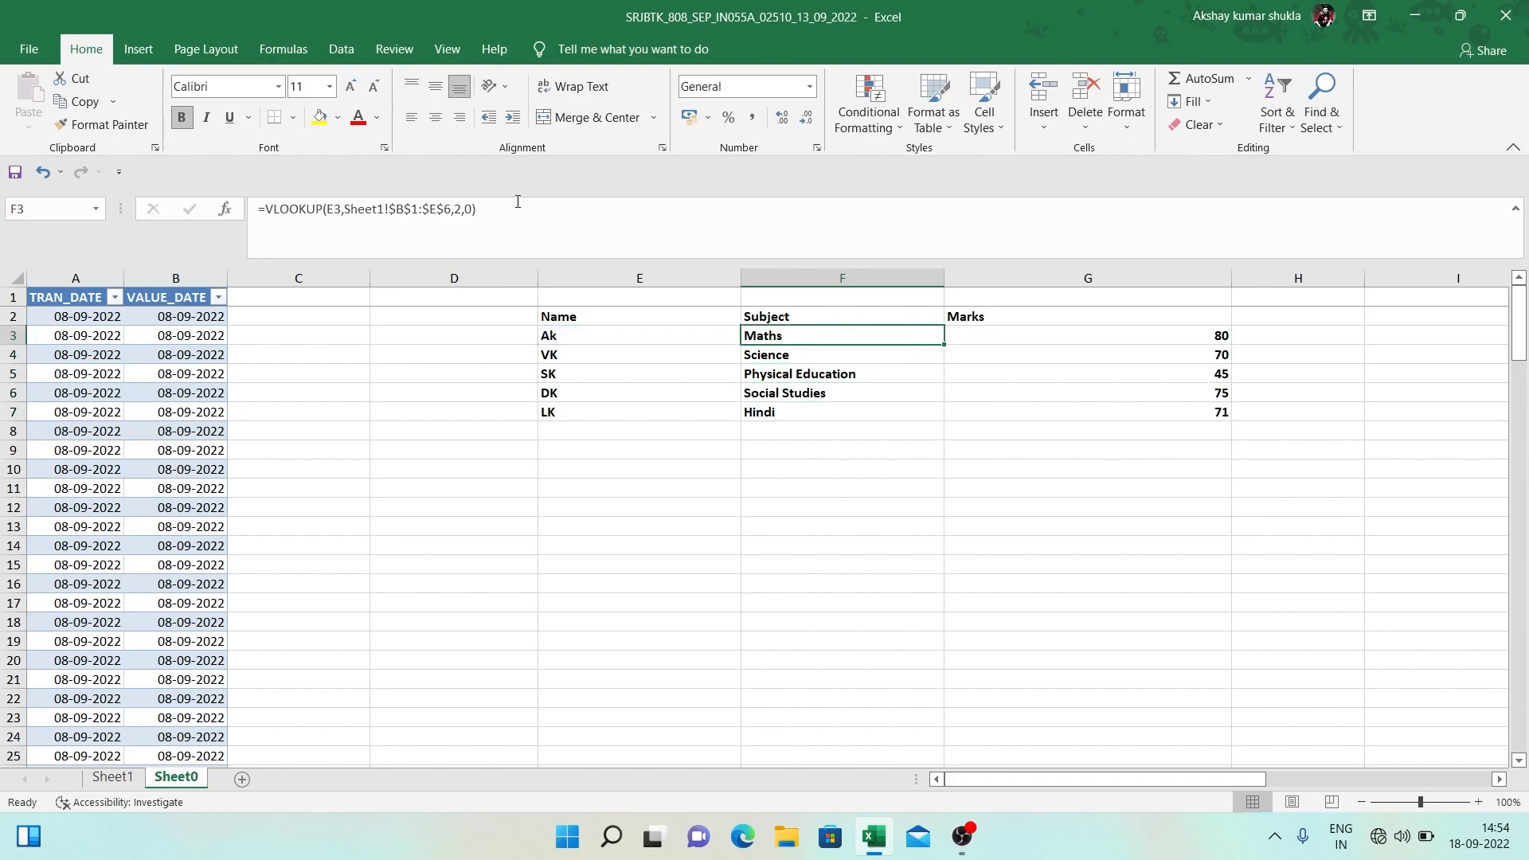
key(Down)
key(Up)
key(Left)
key(Left)
key(Left)
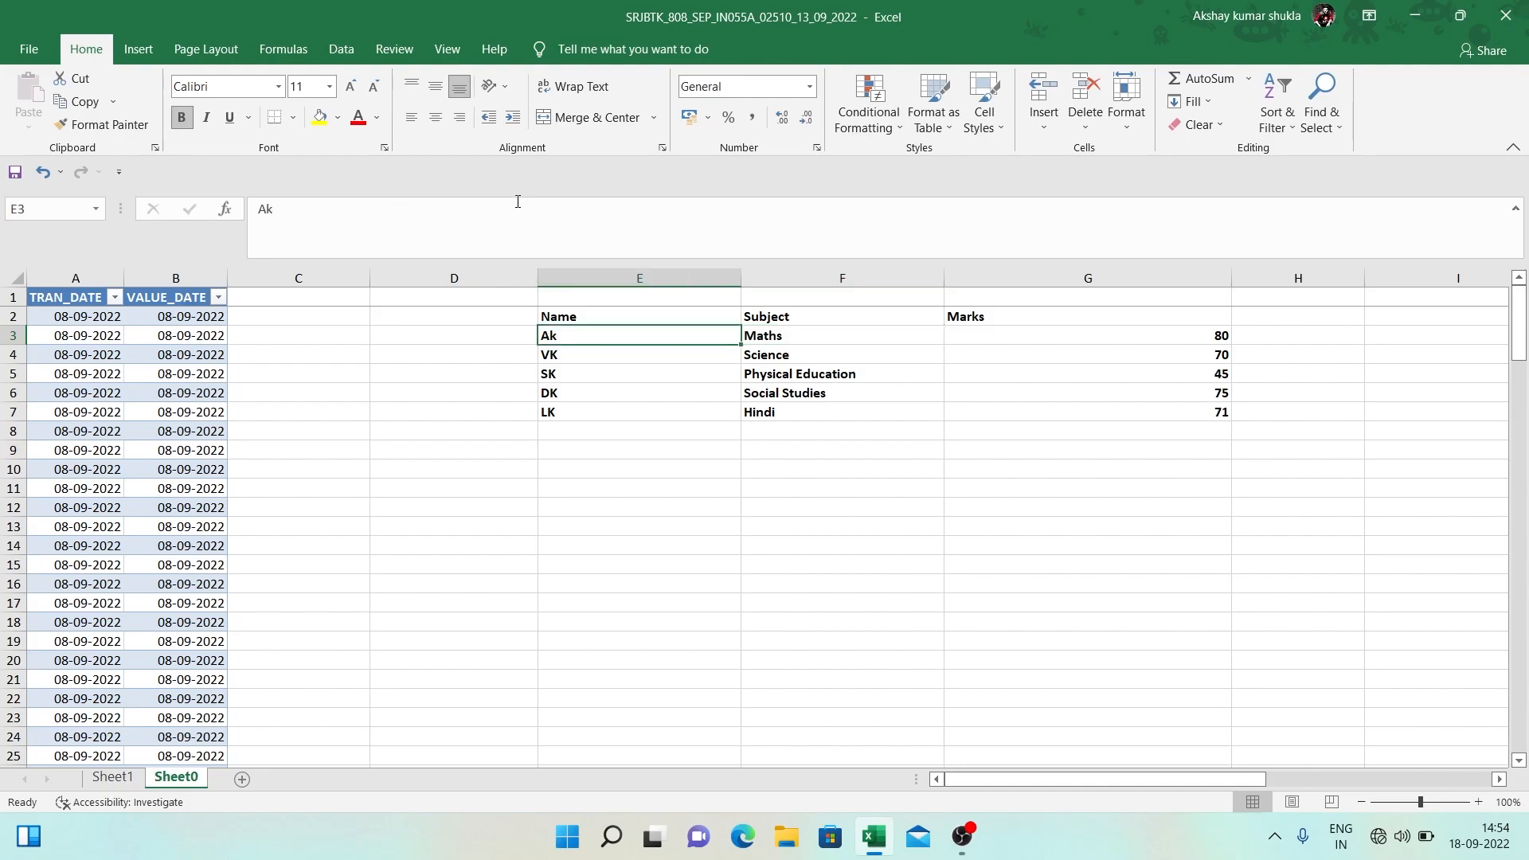
Add a period to the name in cell E3 of Sheet0 so it reads "Ak.".
key(Right)
key(Right)
key(Right)
key(Right)
key(Left)
key(Left)
key(Left)
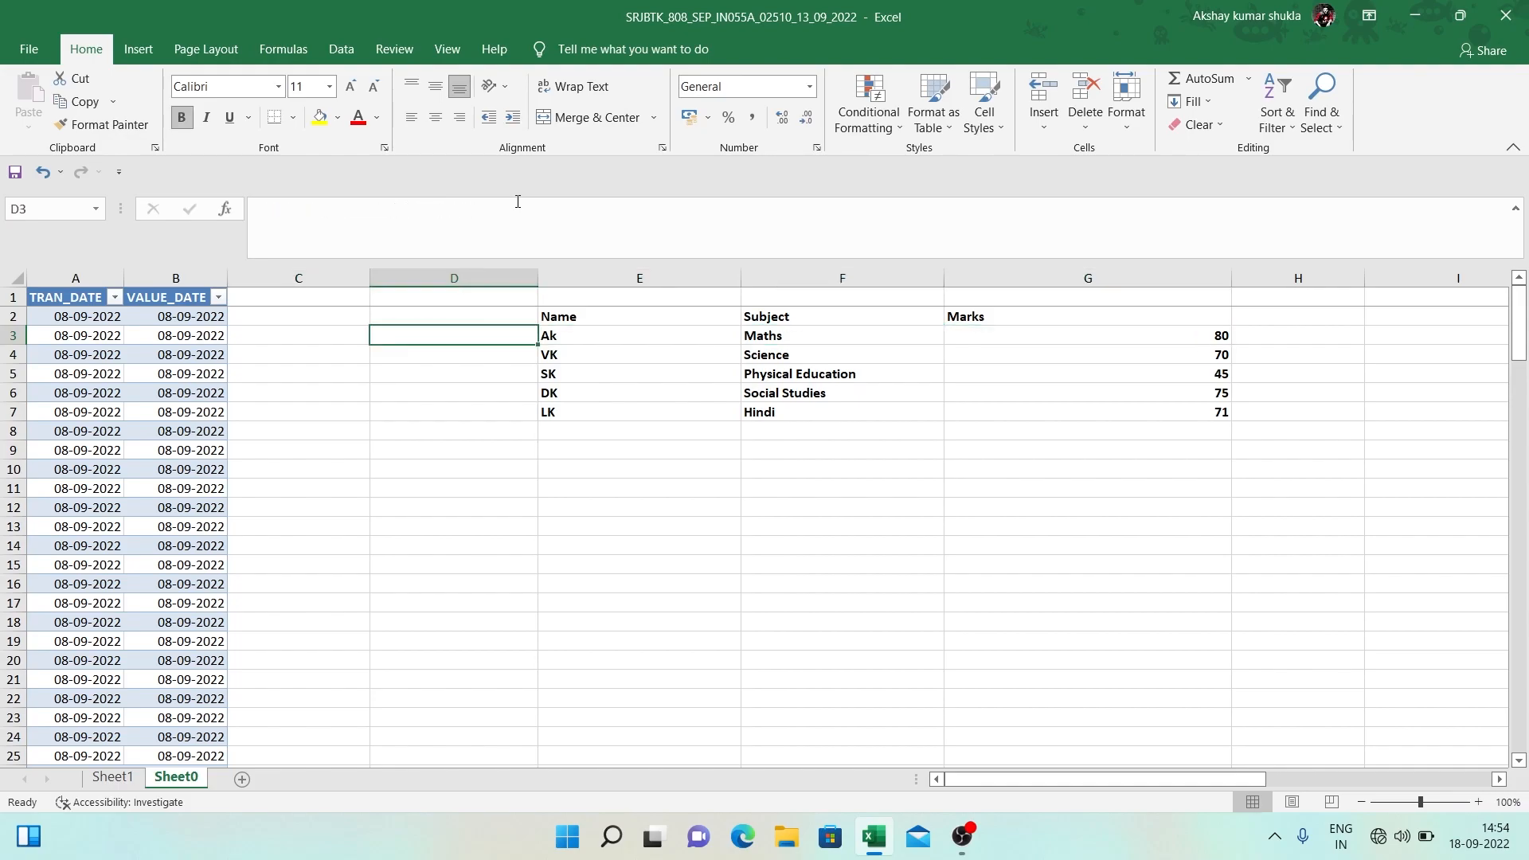
key(Right)
key(Up)
key(Down)
key(F2)
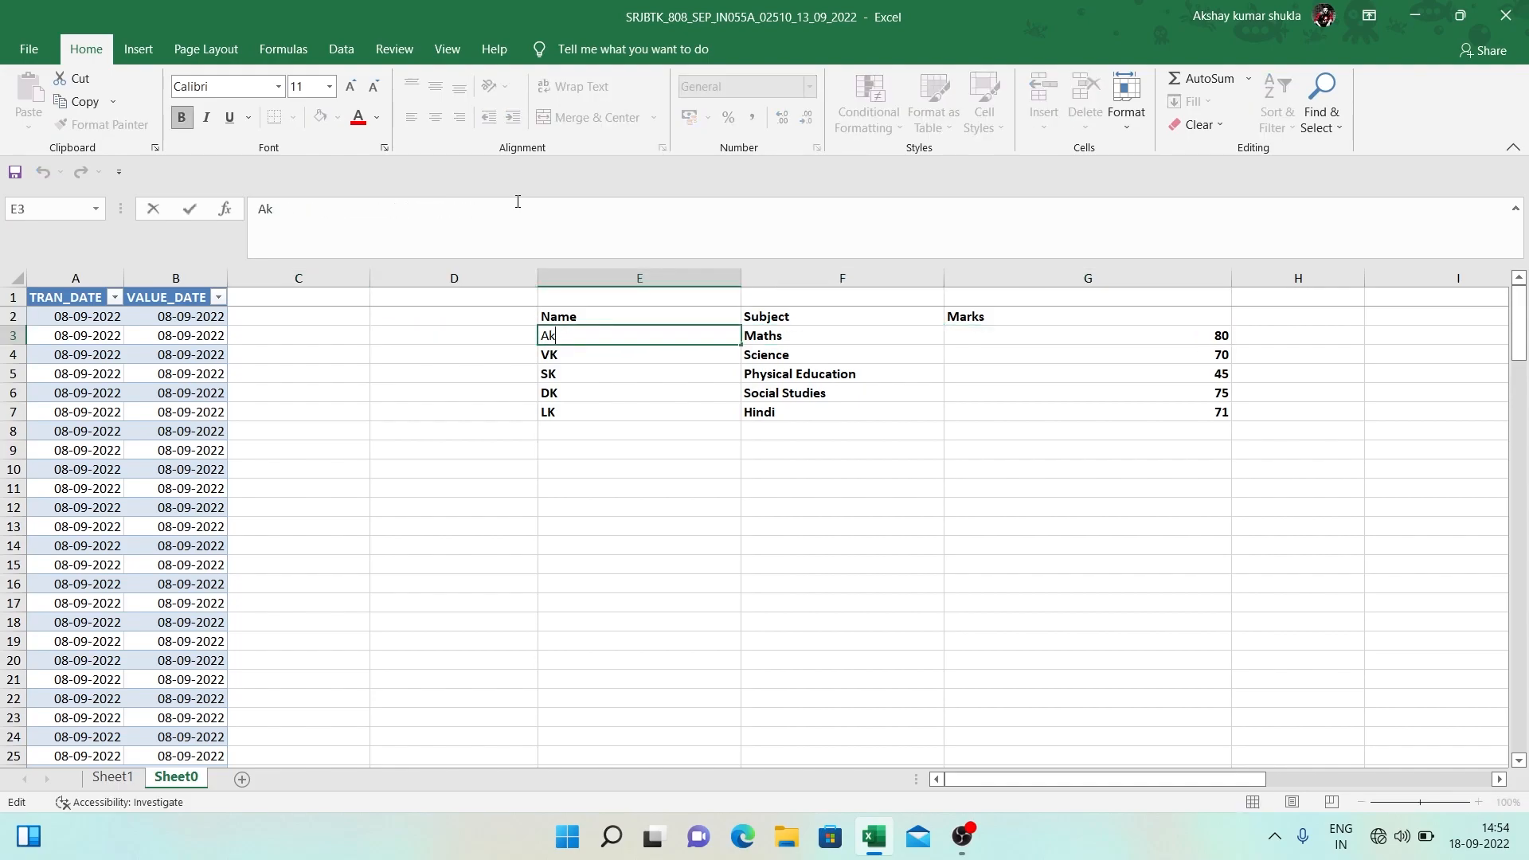
text(.)
key(Return)
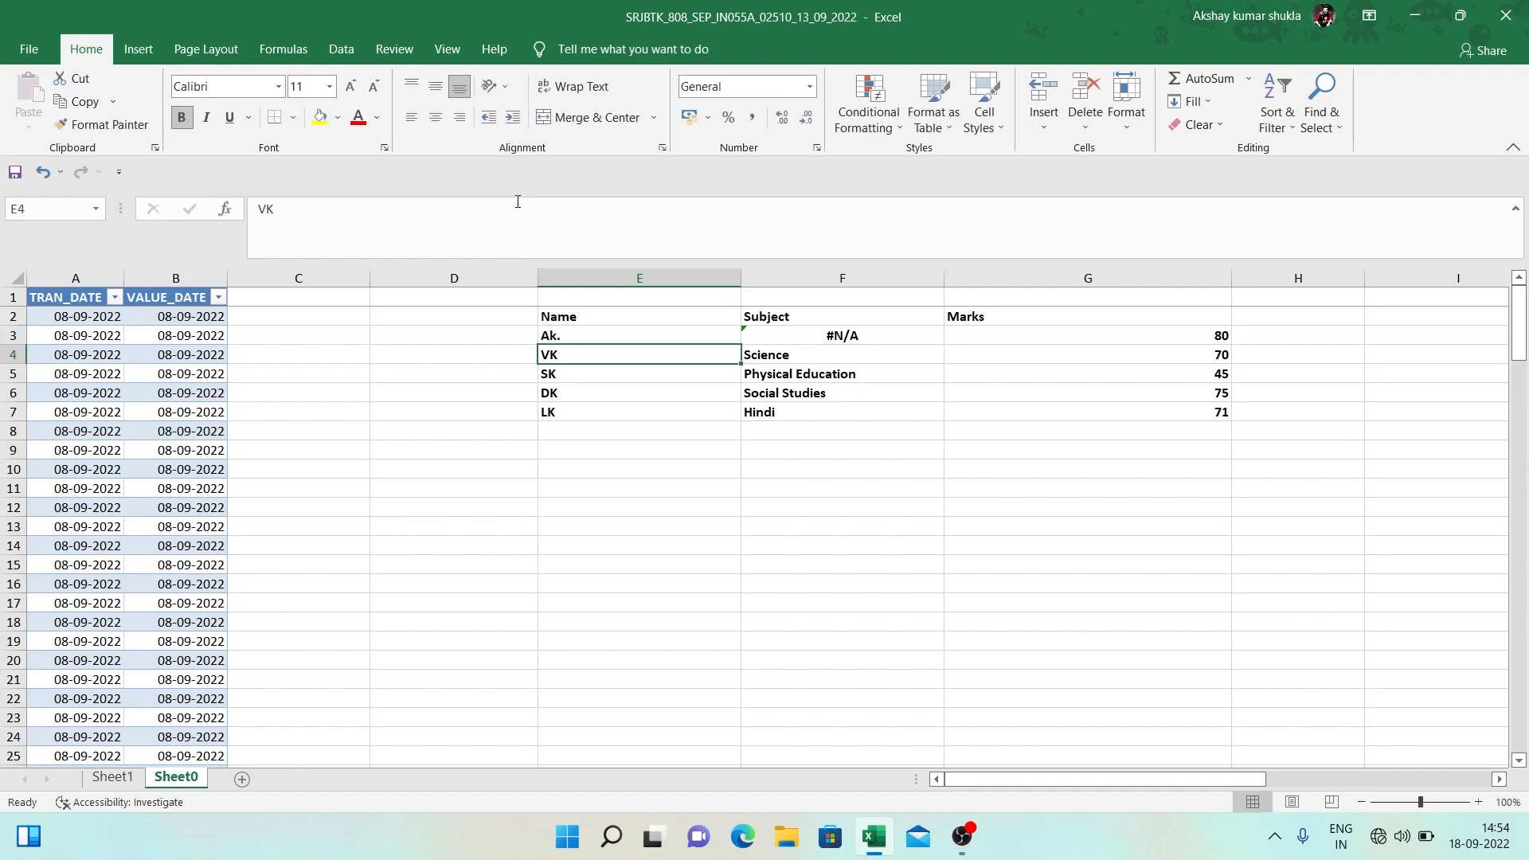
Inspect the VLOOKUP formula in F3 against the edited name.
key(Up)
key(Right)
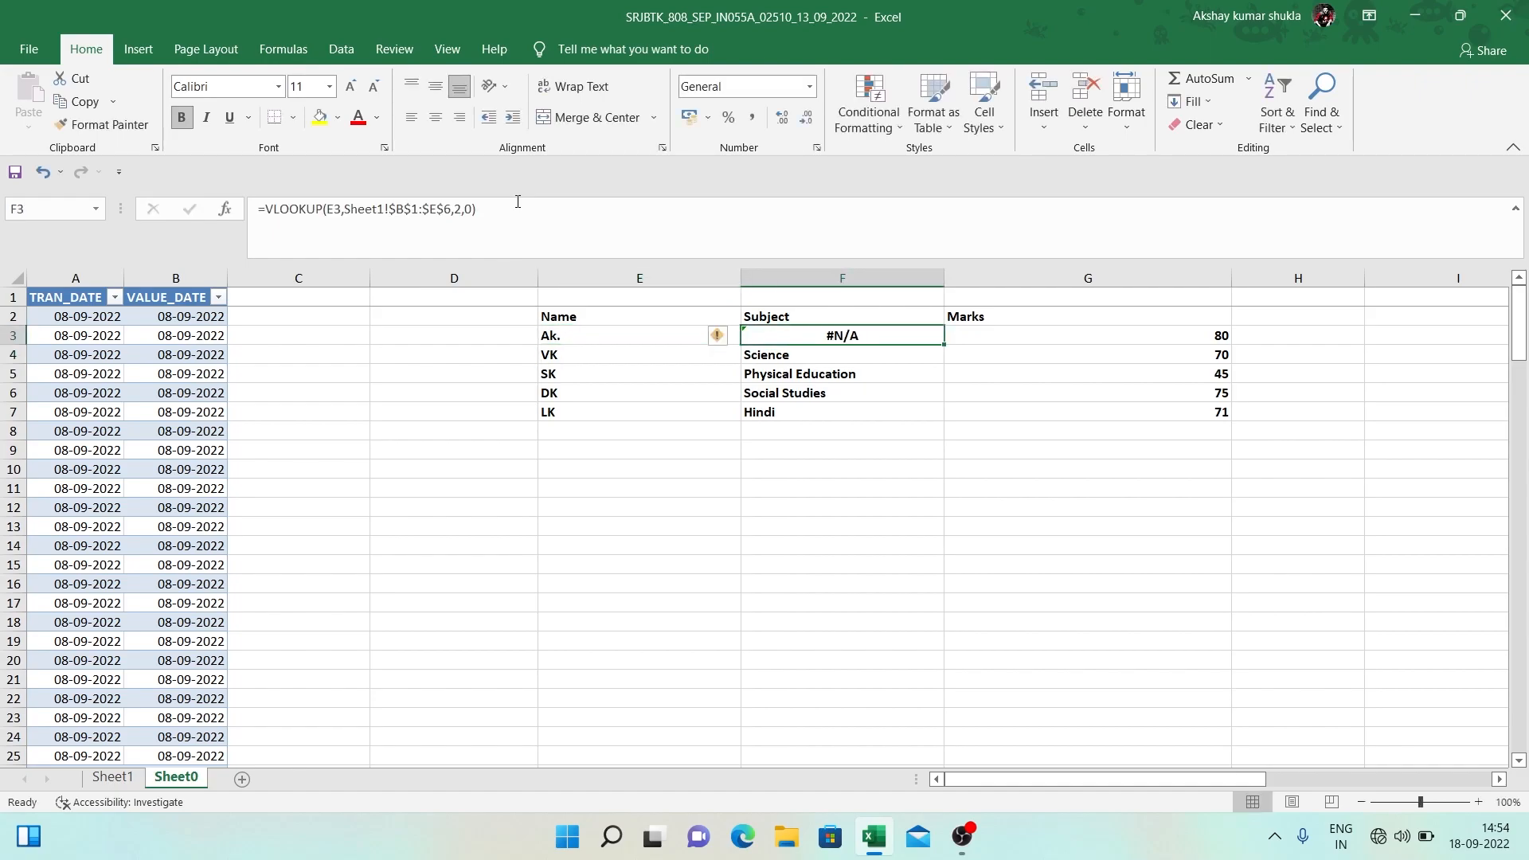
key(F2)
key(Escape)
Try a full first name followed by a period in E3, and undo that entry.
key(Left)
key(F2)
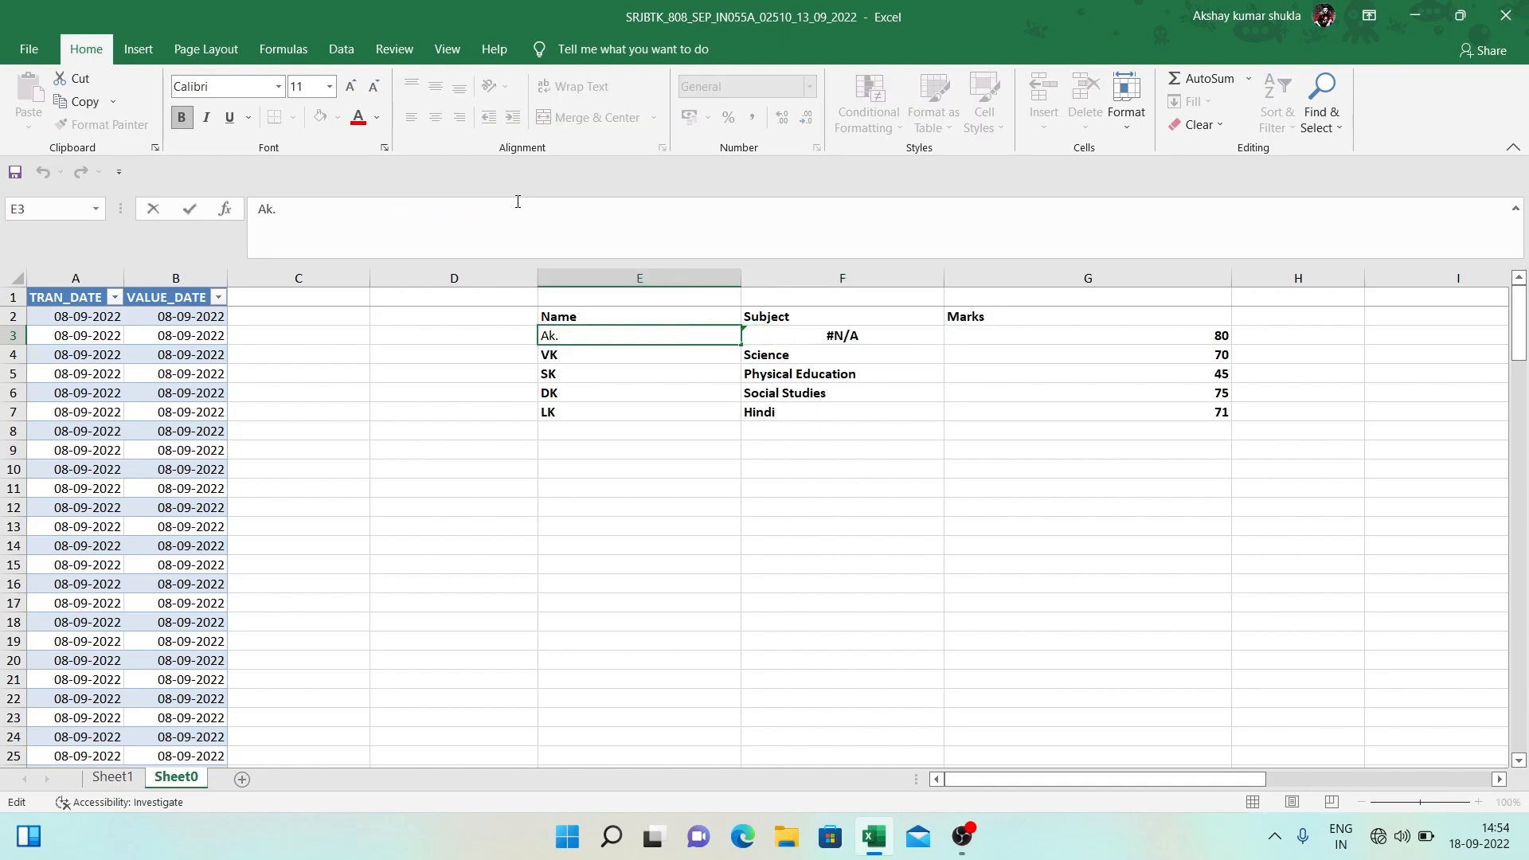
key(BackSpace)
text(shay.)
key(Return)
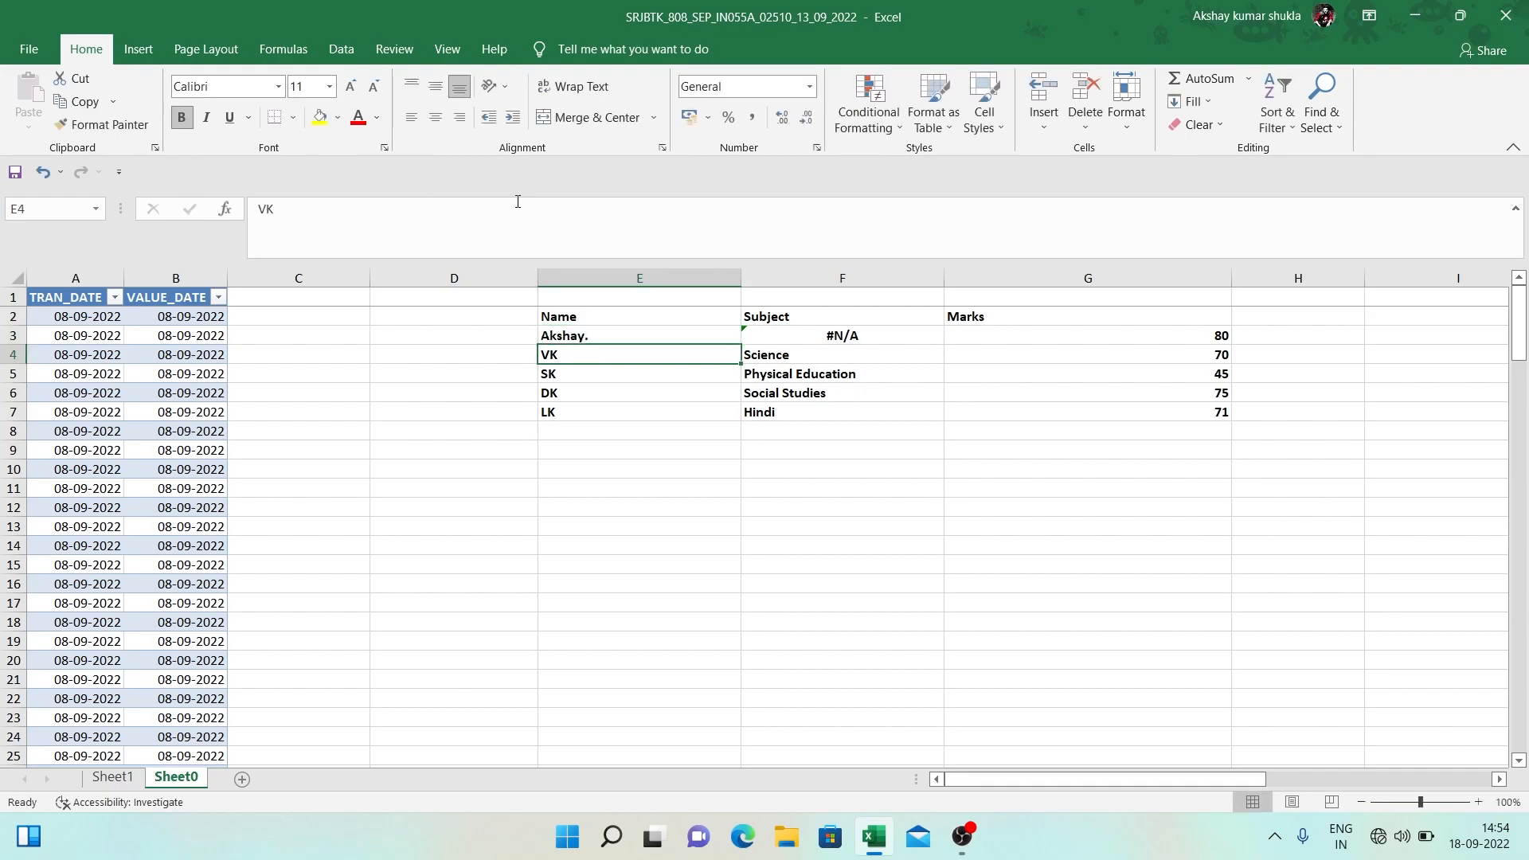
key(Right)
key(Up)
key(ctrl+z)
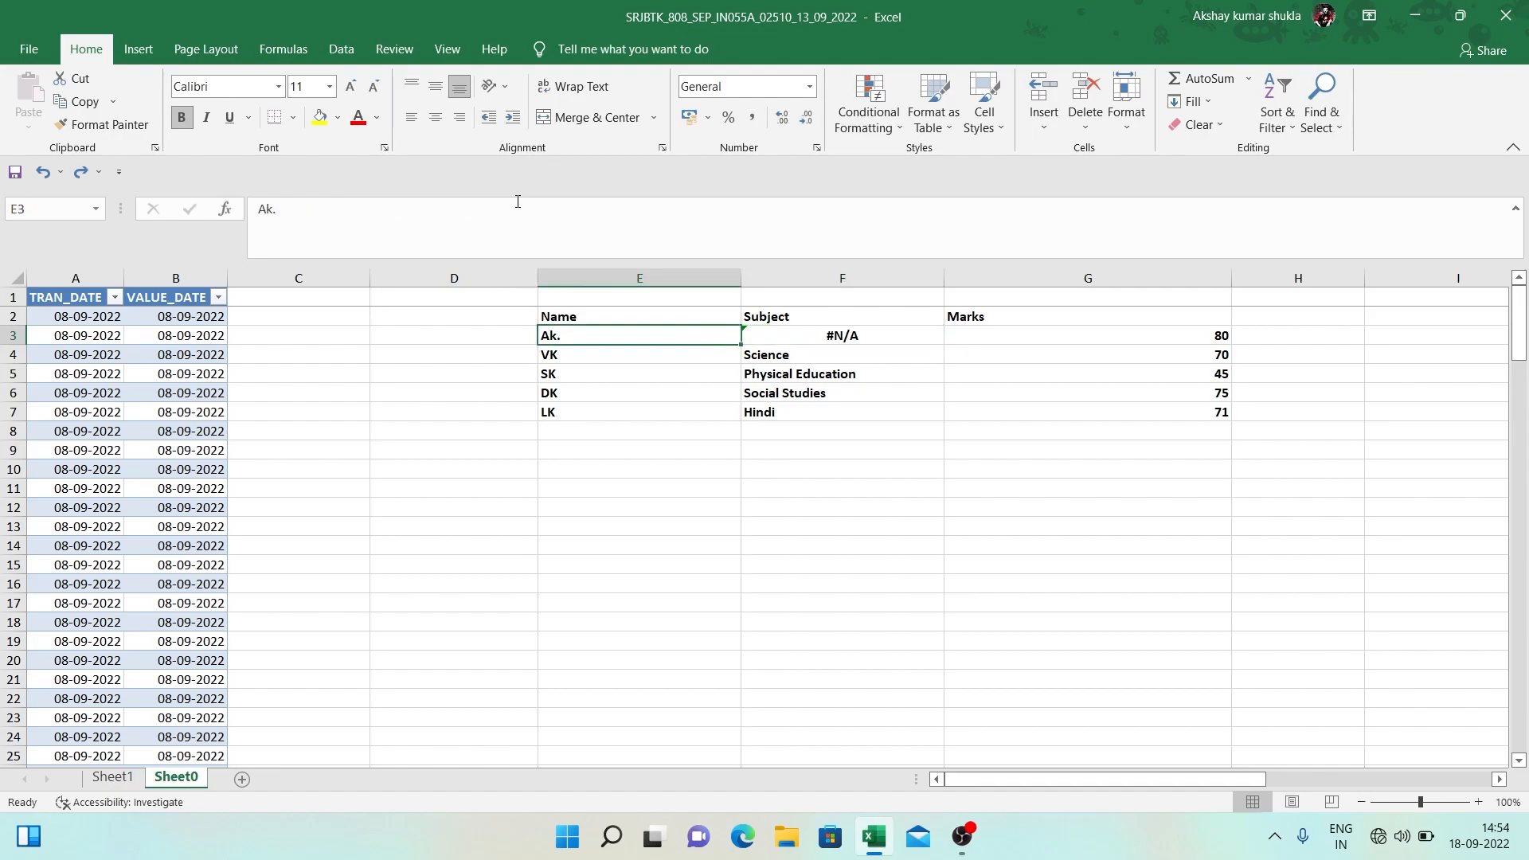
Examine the lookup formula in F3 together with its lookup value in E3.
key(Down)
key(Up)
key(Right)
key(Right)
key(Left)
key(F2)
key(Escape)
key(Right)
key(Left)
key(Left)
key(Right)
key(Left)
Review the source names in column B of Sheet1 for differences from the names in Sheet0.
key(ctrl+Page_Up)
key(Right)
key(Right)
key(Left)
key(Left)
key(Left)
key(Down)
key(Down)
key(Down)
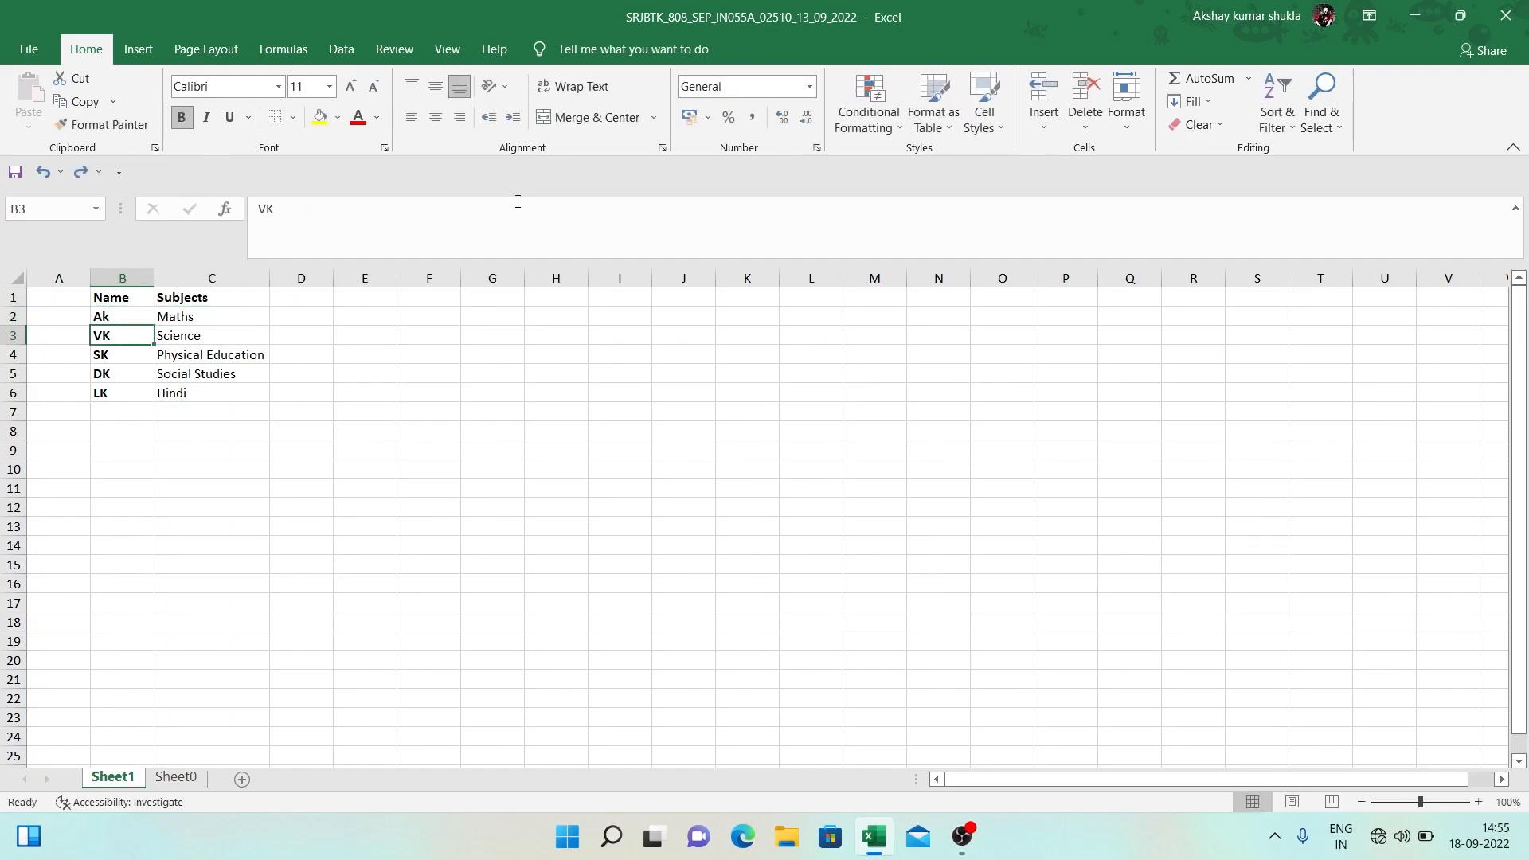
key(Down)
key(Up)
key(Up)
key(Up)
Enter =EXACT(B2,Sheet0!E3) in cell E2 of Sheet1 to compare the two names.
key(Right)
key(Right)
key(Up)
key(Right)
text(=)
key(Escape)
key(Left)
key(Right)
text(=e)
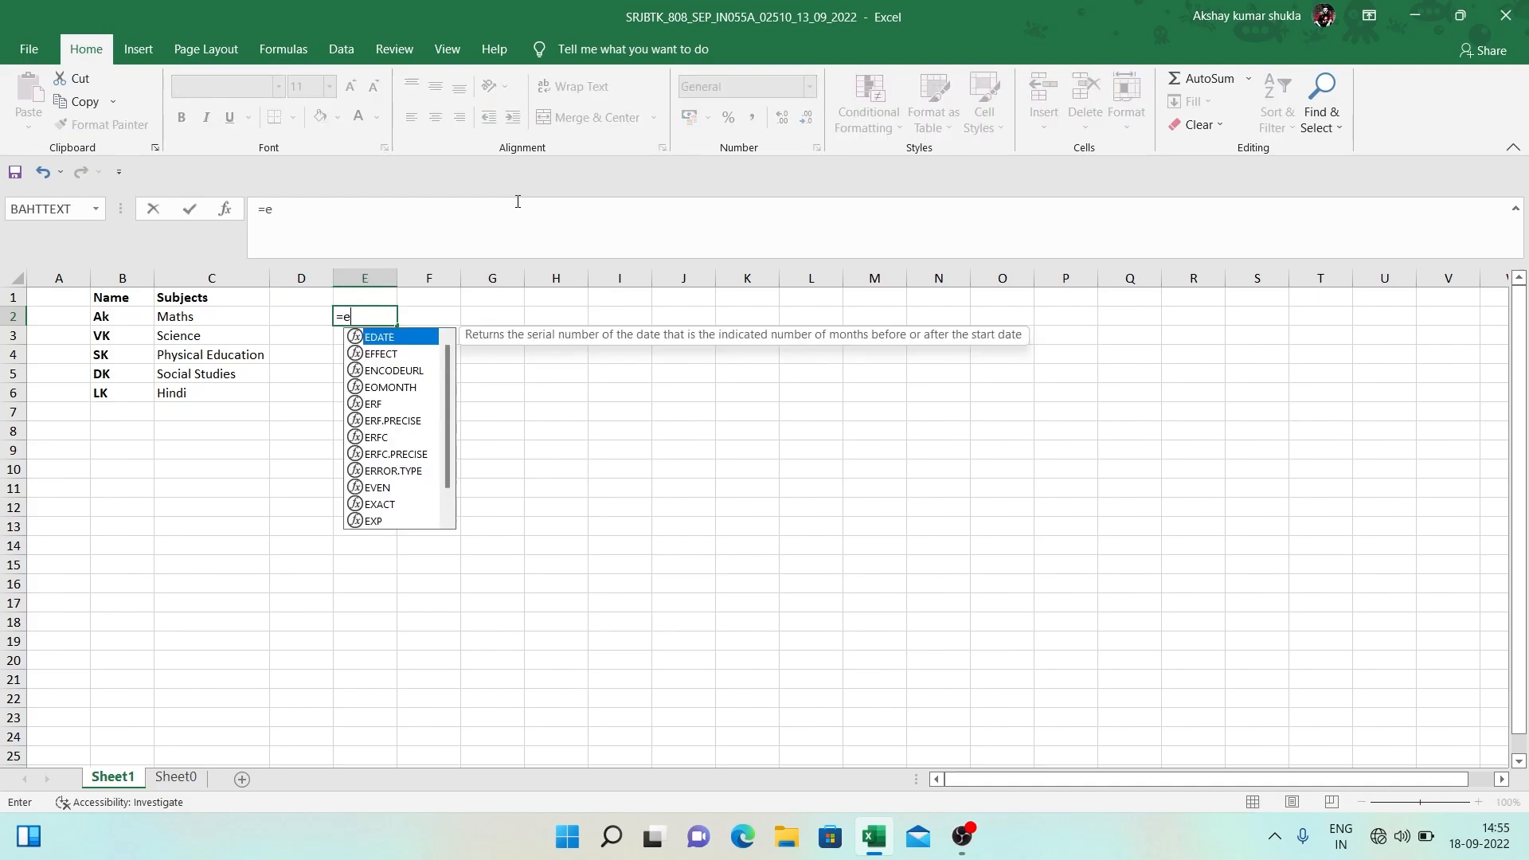
text(x)
key(Tab)
key(Left)
key(Left)
key(Left)
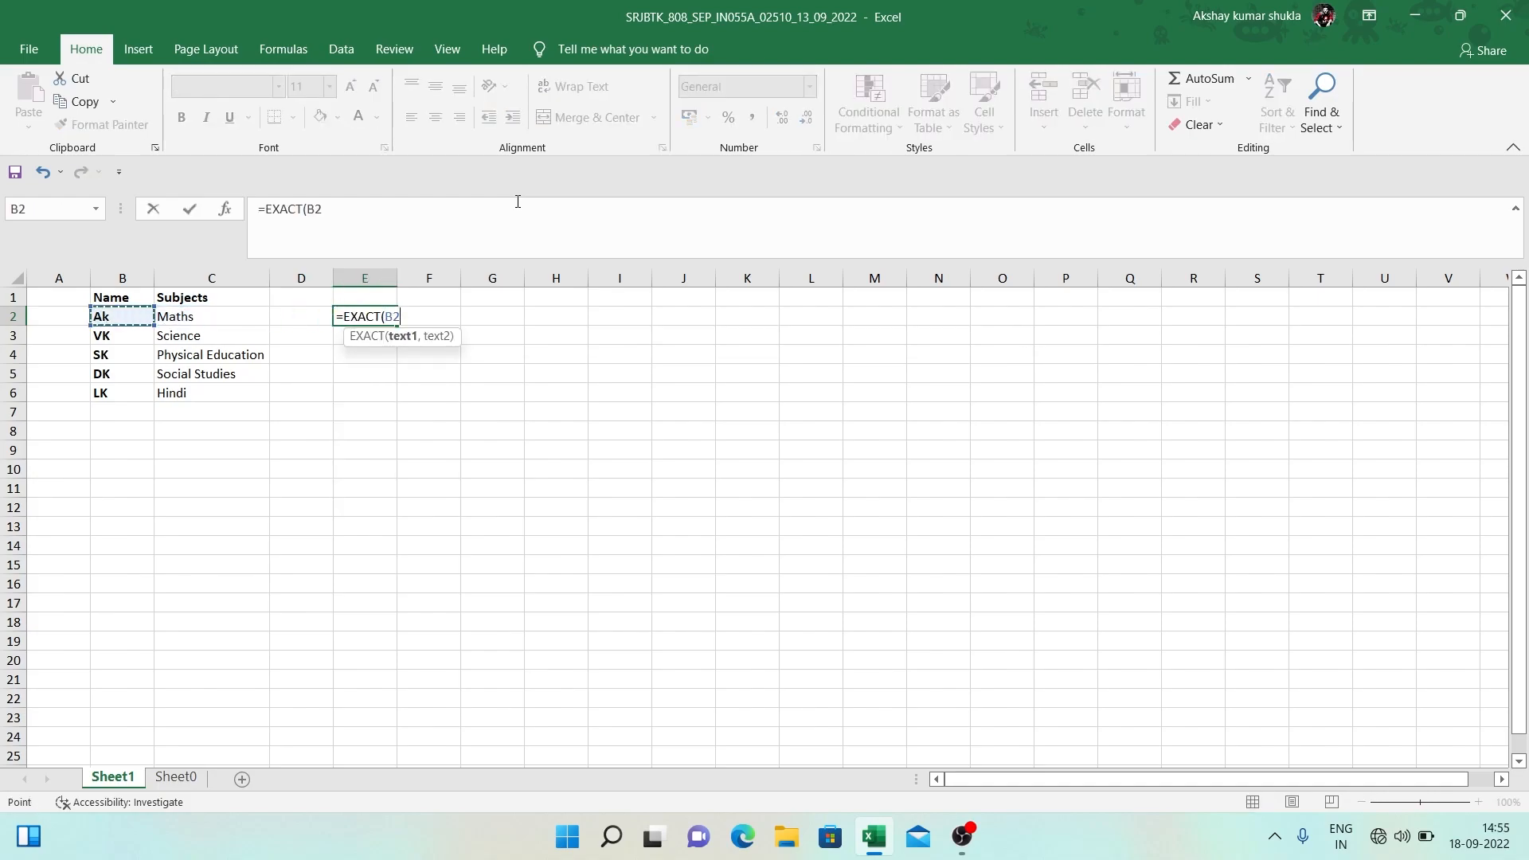
text(,)
click(172, 775)
click(597, 317)
click(597, 335)
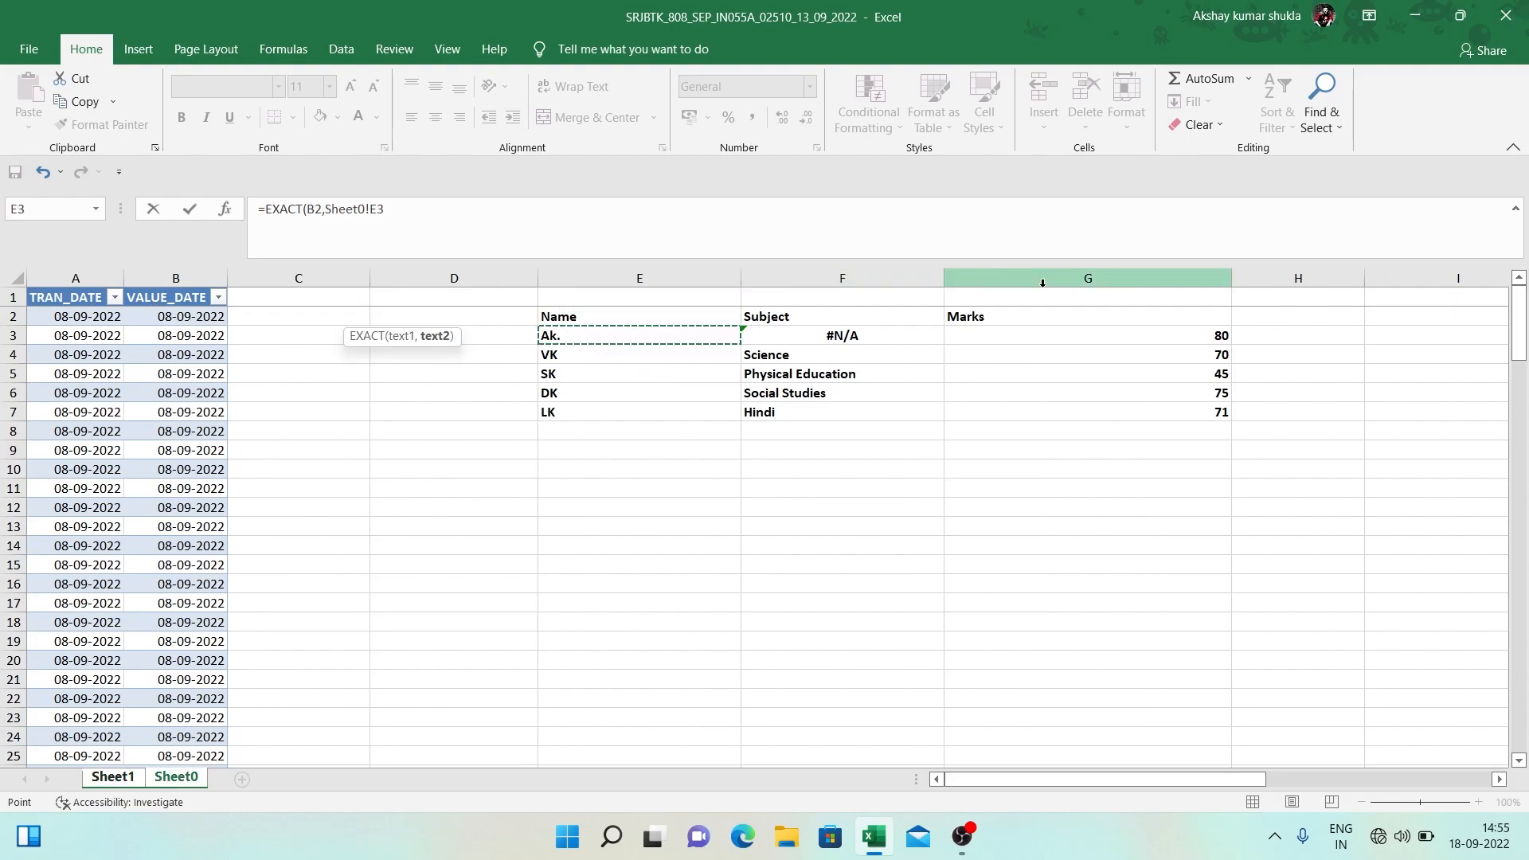
key(Return)
key(Up)
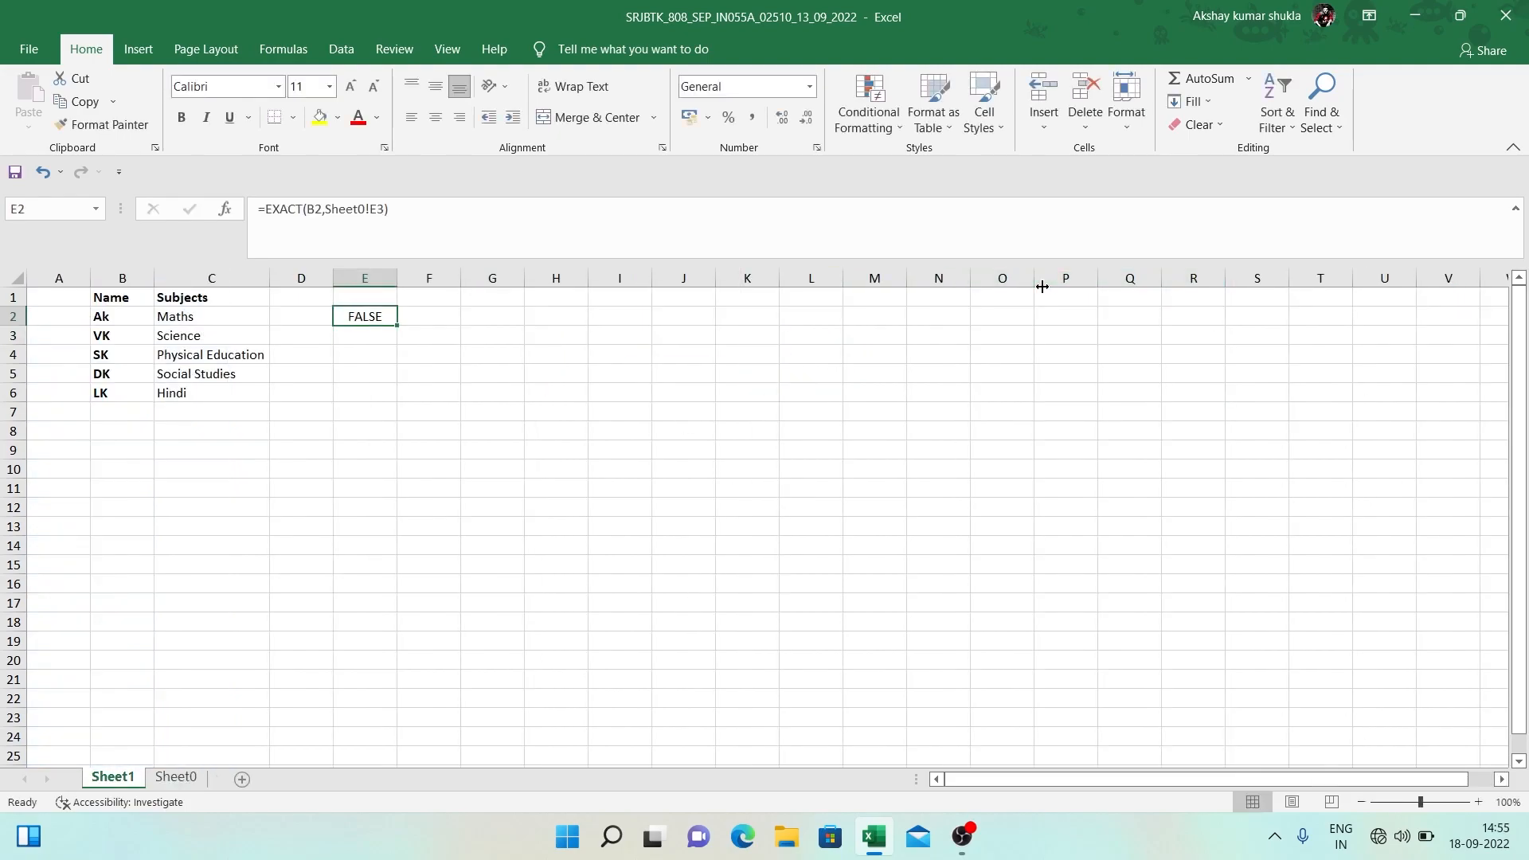
key(F2)
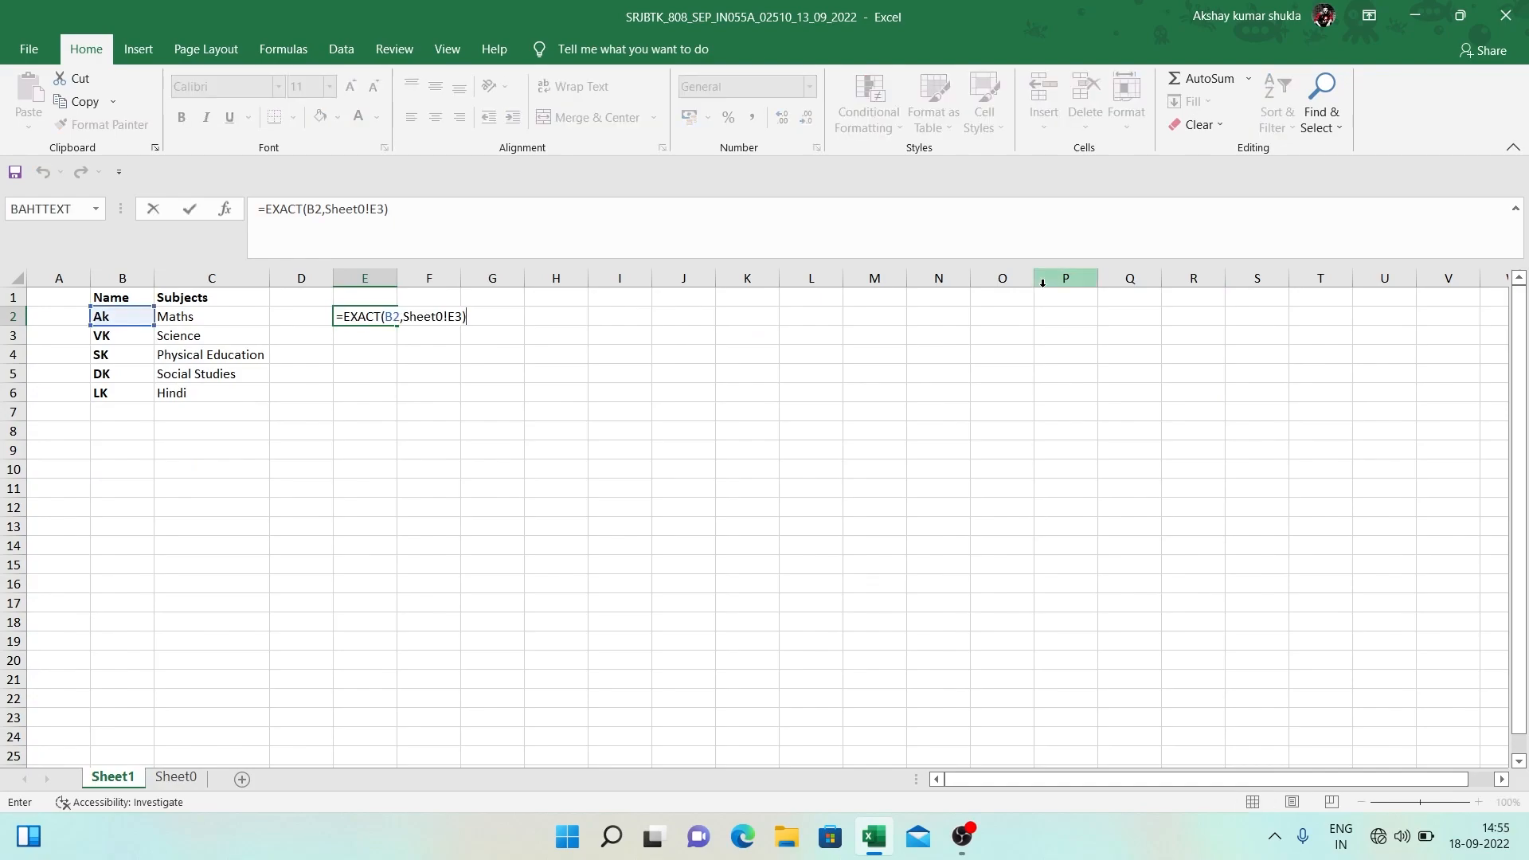
key(Escape)
Fill the EXACT formula from E2 down to E6.
key(shift+Down)
key(shift+Down)
key(shift+Down)
key(shift+Down)
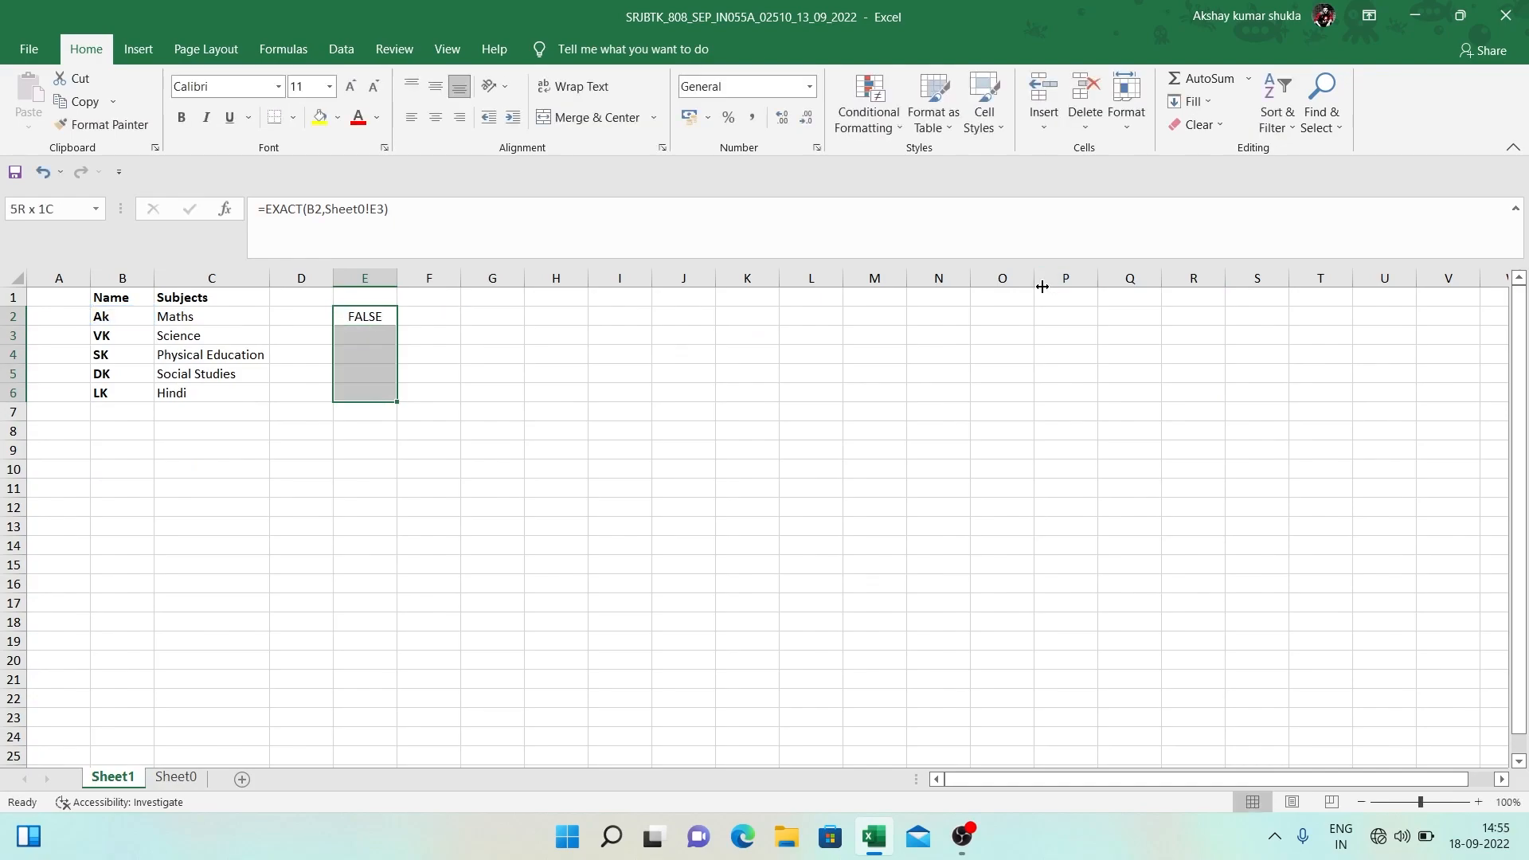
key(shift+Up)
key(shift+Up)
key(shift+Up)
key(shift+Up)
key(shift+Down)
key(shift+Down)
key(shift+Down)
key(shift+Down)
key(ctrl+d)
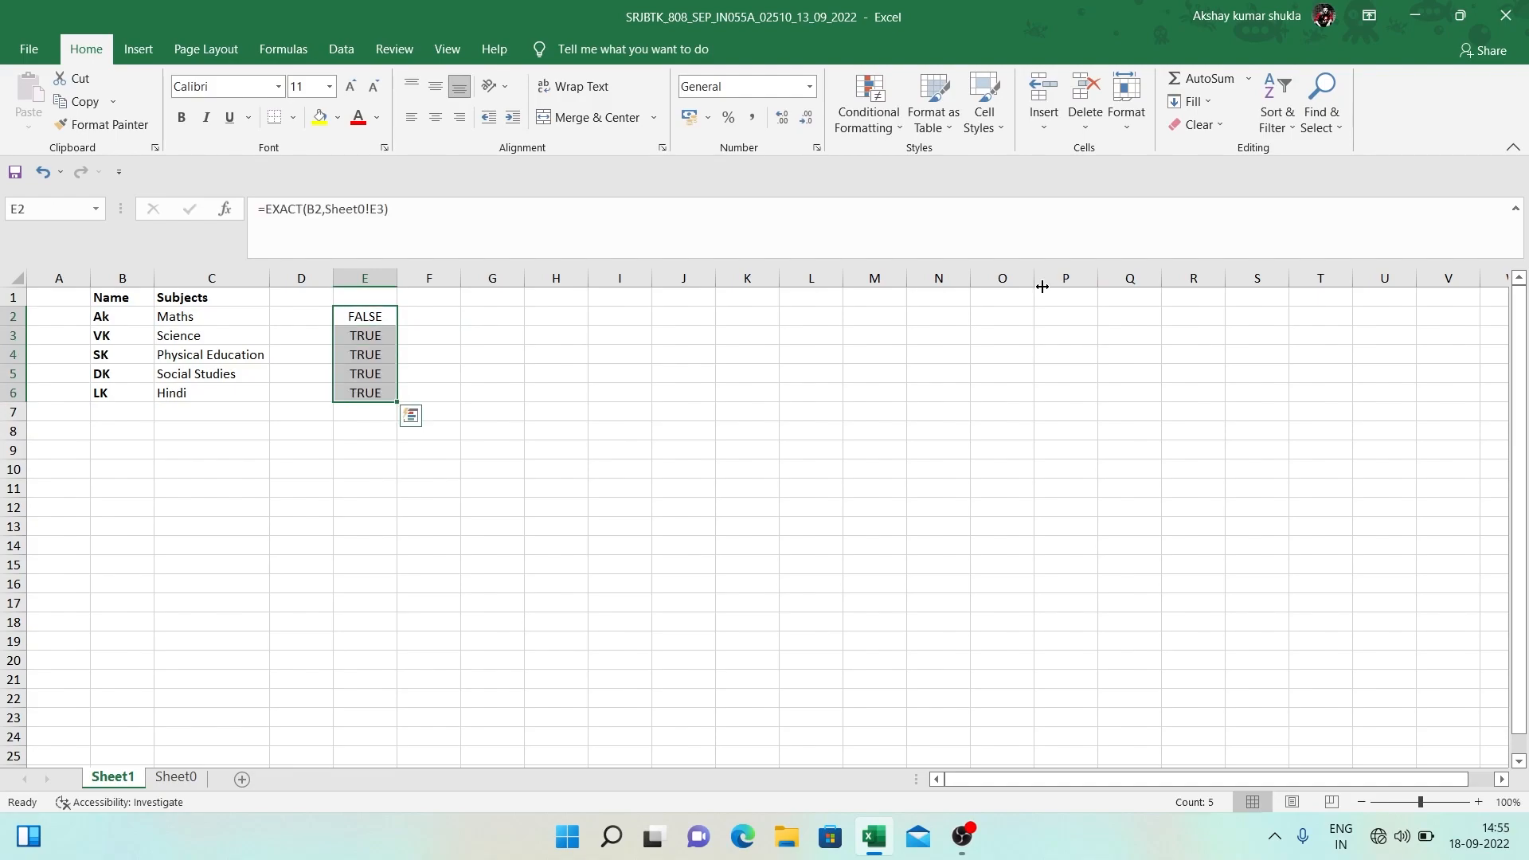
Check the cell references of each EXACT formula from E2 to E6.
key(shift+Up)
key(shift+Up)
key(shift+Up)
key(shift+Up)
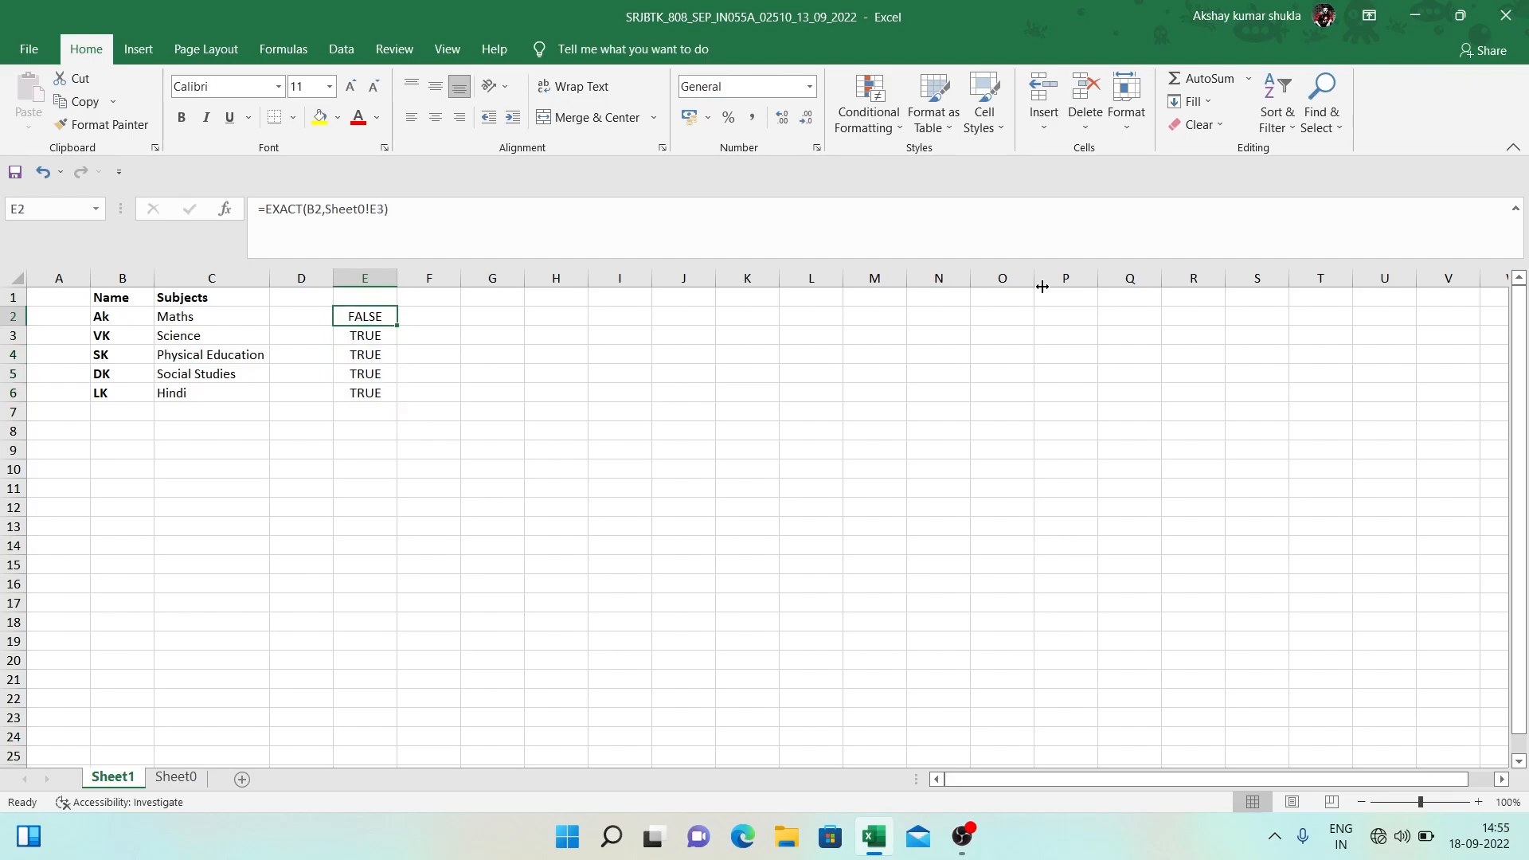
key(F2)
key(Return)
key(F2)
key(Return)
key(F2)
key(Return)
key(F2)
key(Return)
key(F2)
key(Return)
Compare the name in B2 of Sheet1 with E3 in Sheet0 and inspect the formula in F3.
key(Up)
key(Up)
key(Up)
key(Up)
key(Up)
key(Left)
key(Left)
key(Left)
key(F2)
key(Right)
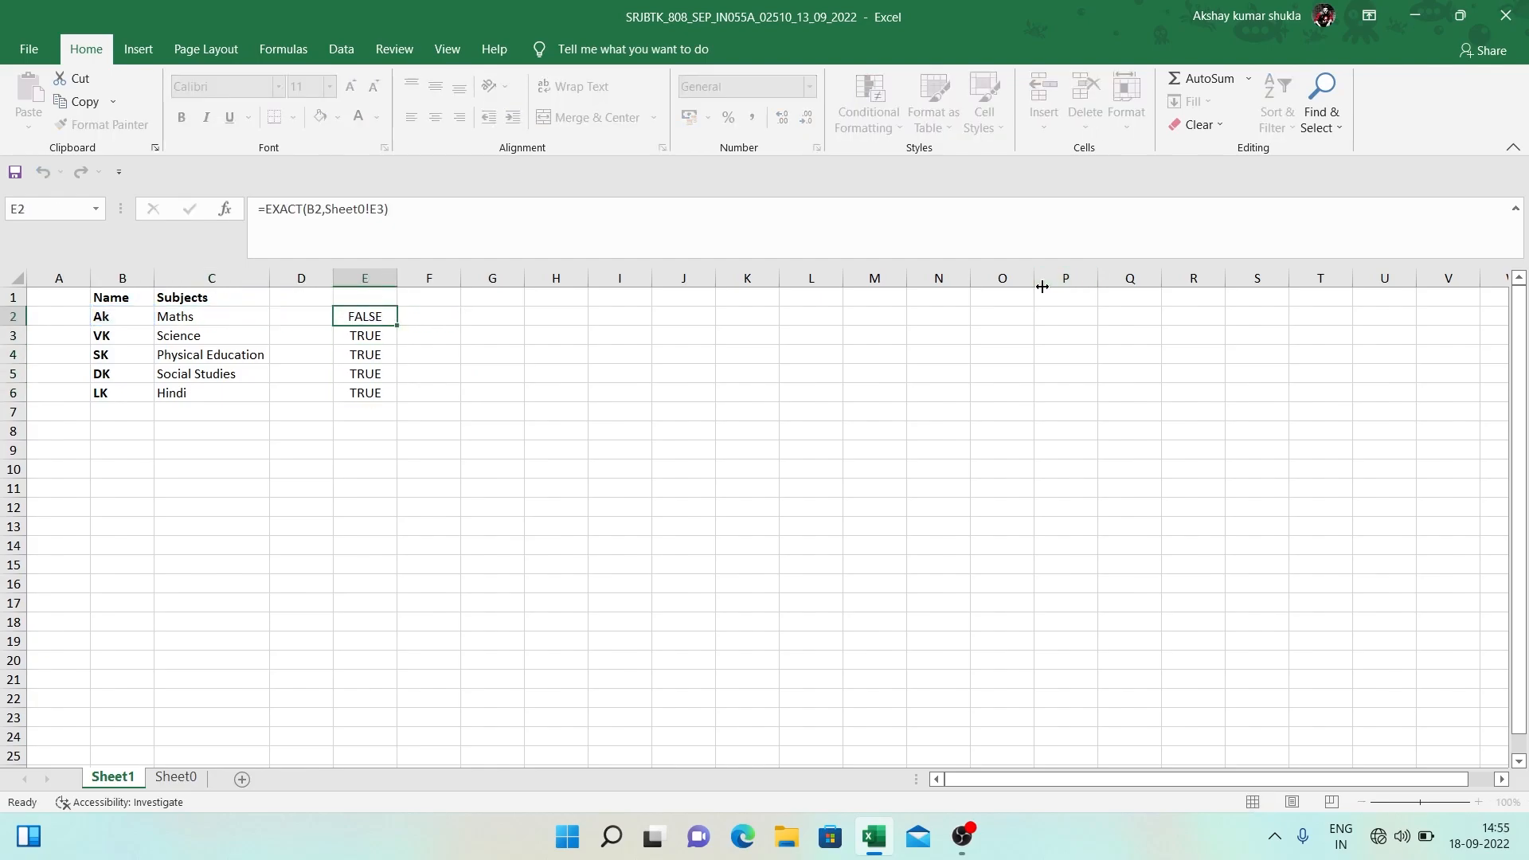
key(Left)
key(Left)
key(Left)
key(ctrl+Page_Down)
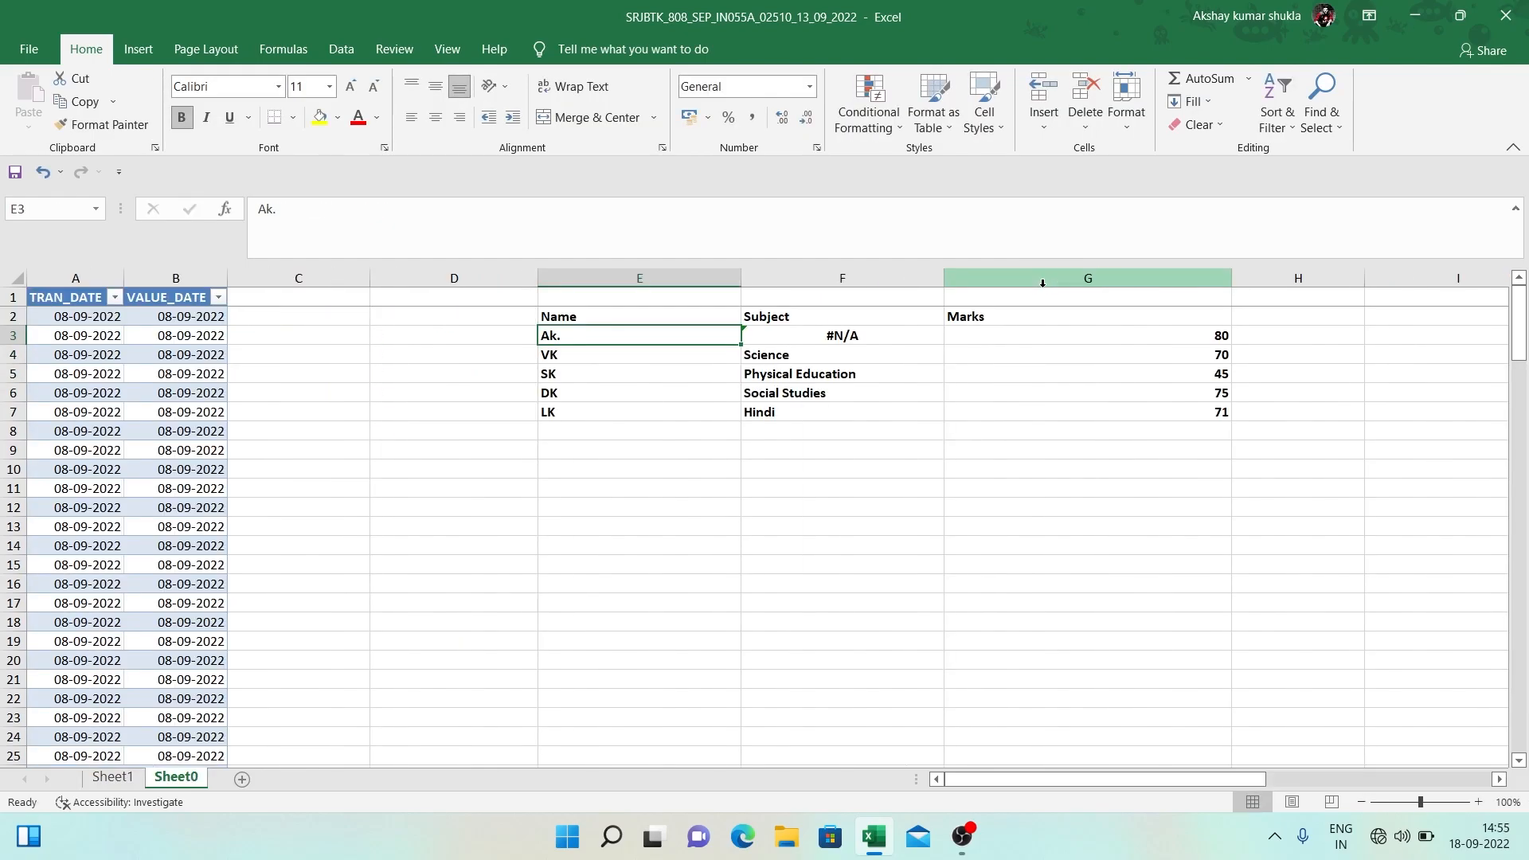
key(Right)
key(F2)
key(Escape)
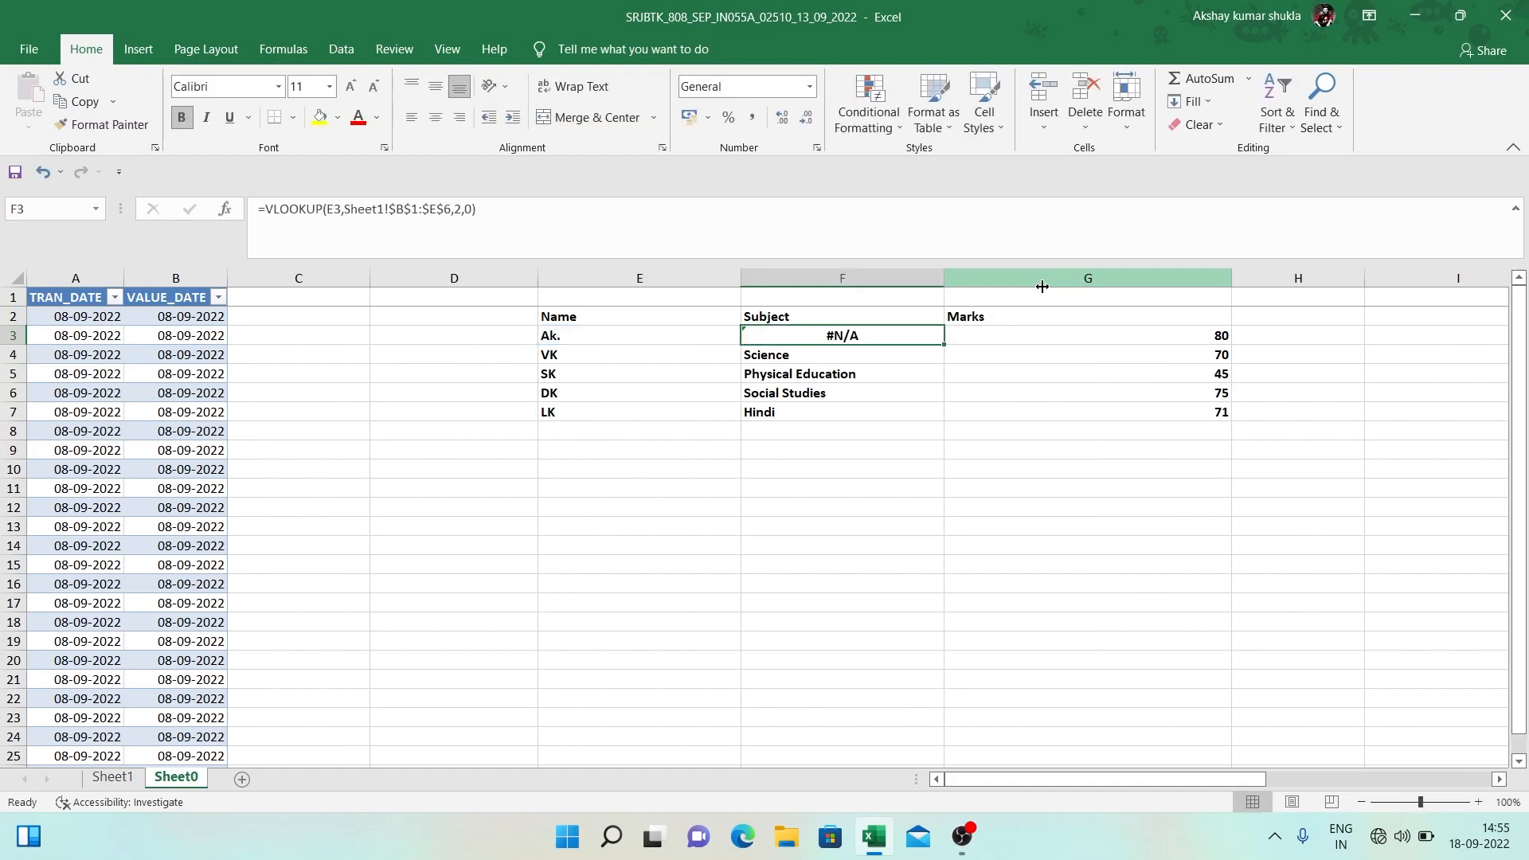
Change the name in B2 of Sheet1 to "Ak." to match the lookup value in Sheet0.
key(ctrl+Page_Up)
key(Left)
key(Right)
key(ctrl+b)
key(F2)
text(.)
key(Return)
Check the lookup result and formula in F3 of Sheet0 against the updated source name.
key(Up)
key(Right)
key(Right)
key(ctrl+Page_Down)
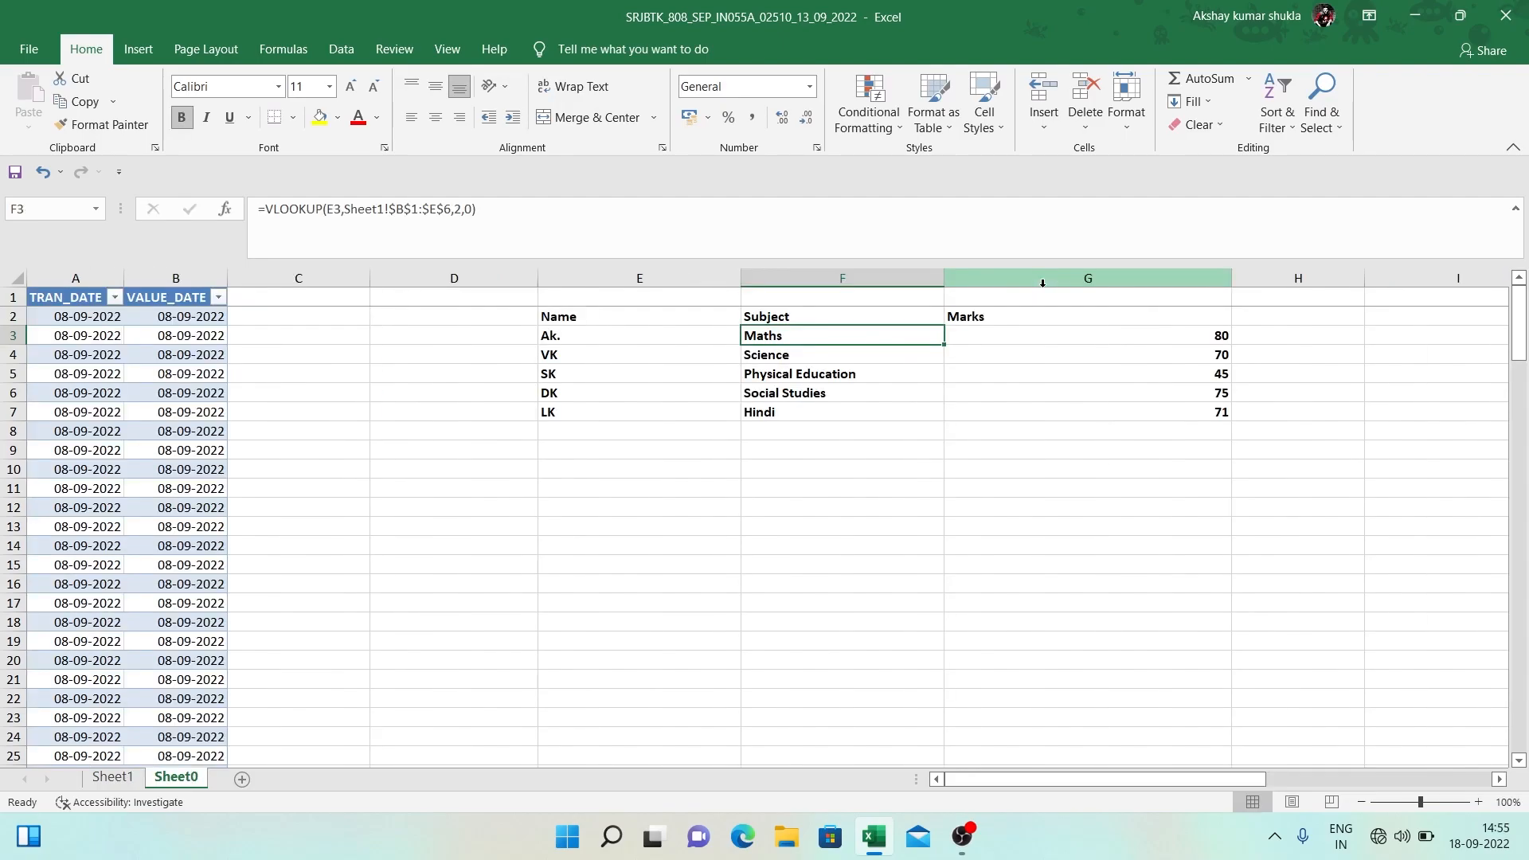
key(F2)
key(Escape)
key(ctrl+Page_Up)
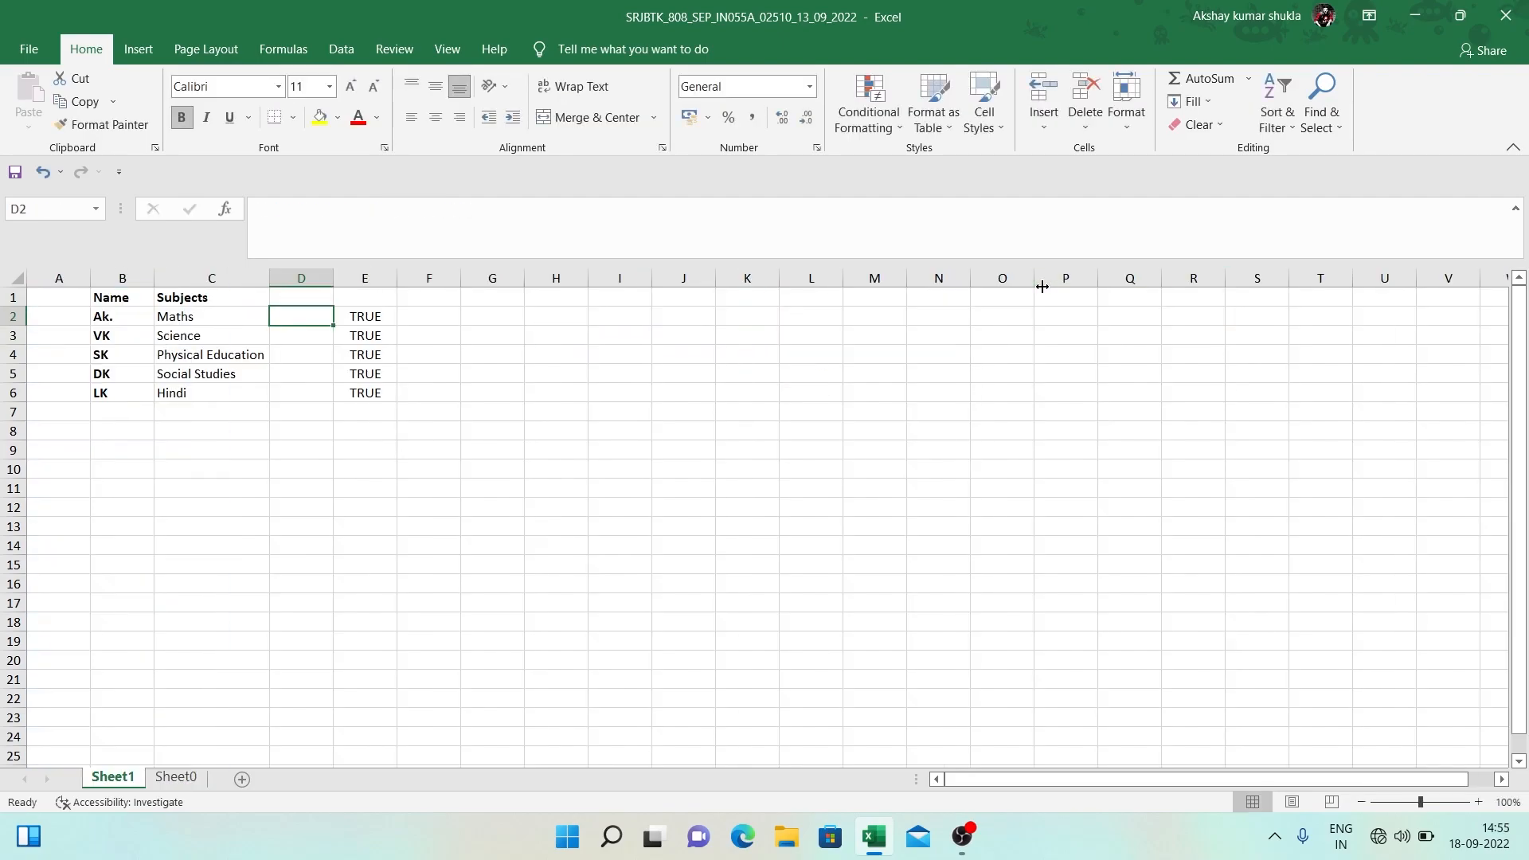
Review the names, subjects and EXACT comparison results in the first data rows of Sheet1.
key(Right)
key(Left)
key(Left)
key(Left)
key(Left)
key(Right)
key(Right)
key(Right)
key(Left)
key(Left)
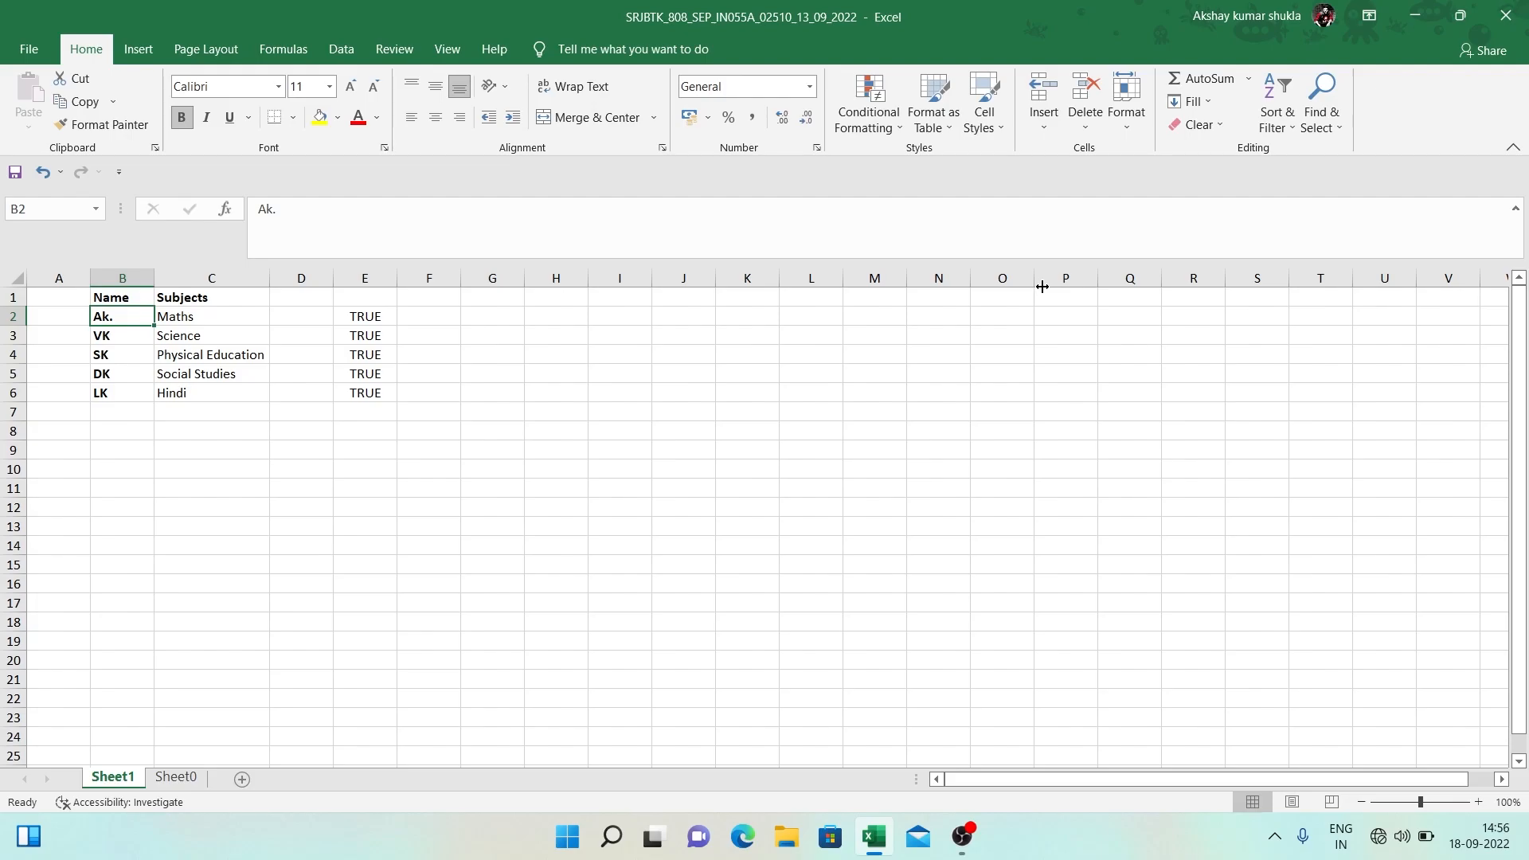
key(Down)
key(Up)
key(Down)
key(Up)
Enter the list marker "1)" in cell I3 of Sheet1 and return to Sheet0.
key(Right)
key(Right)
key(Right)
key(Right)
key(Right)
key(Right)
key(Right)
key(Down)
text(1)
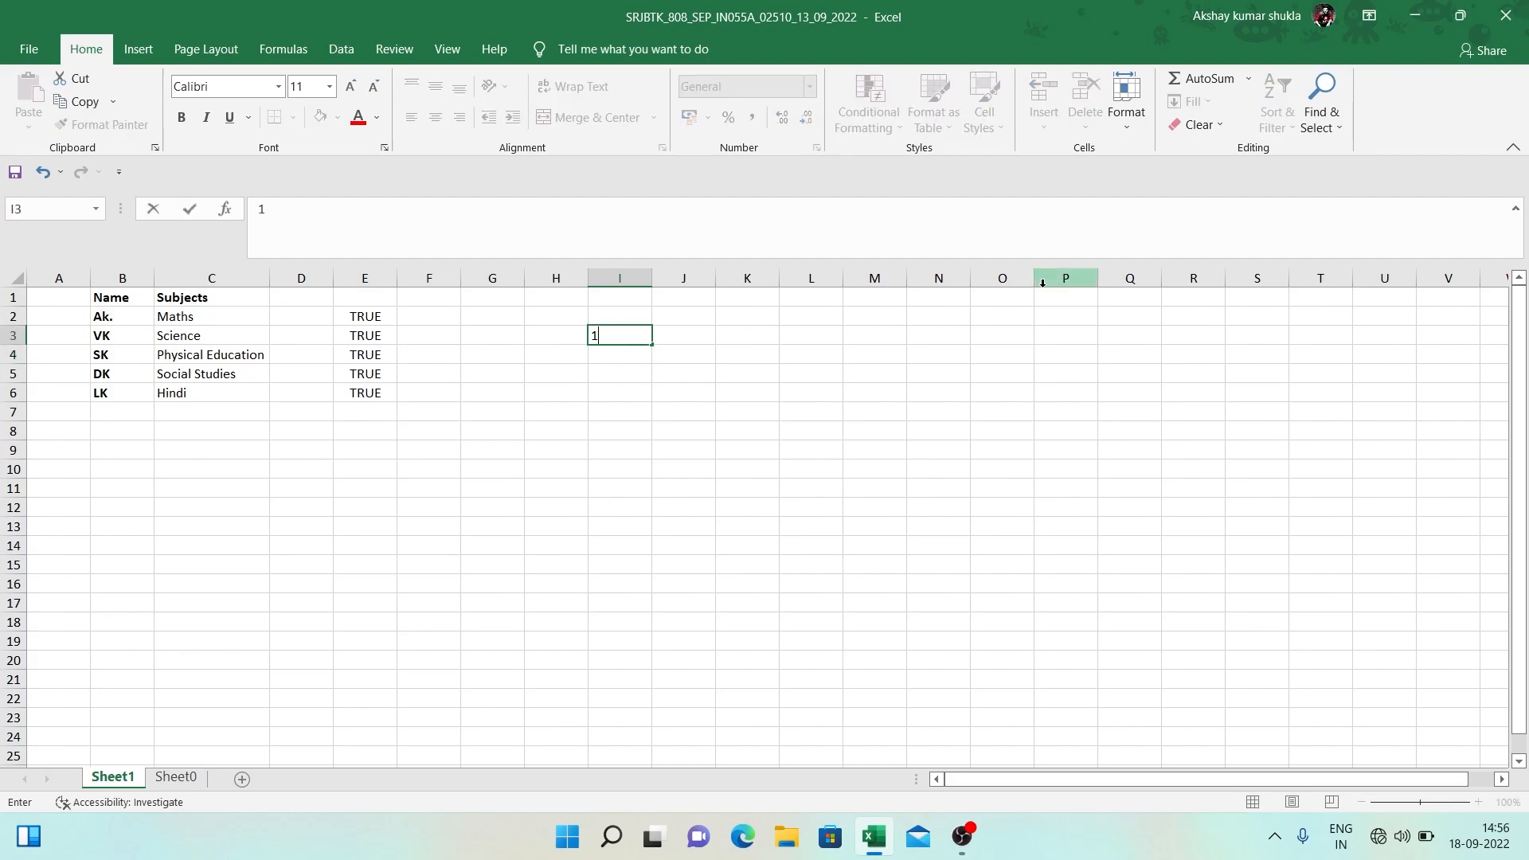
text())
key(Return)
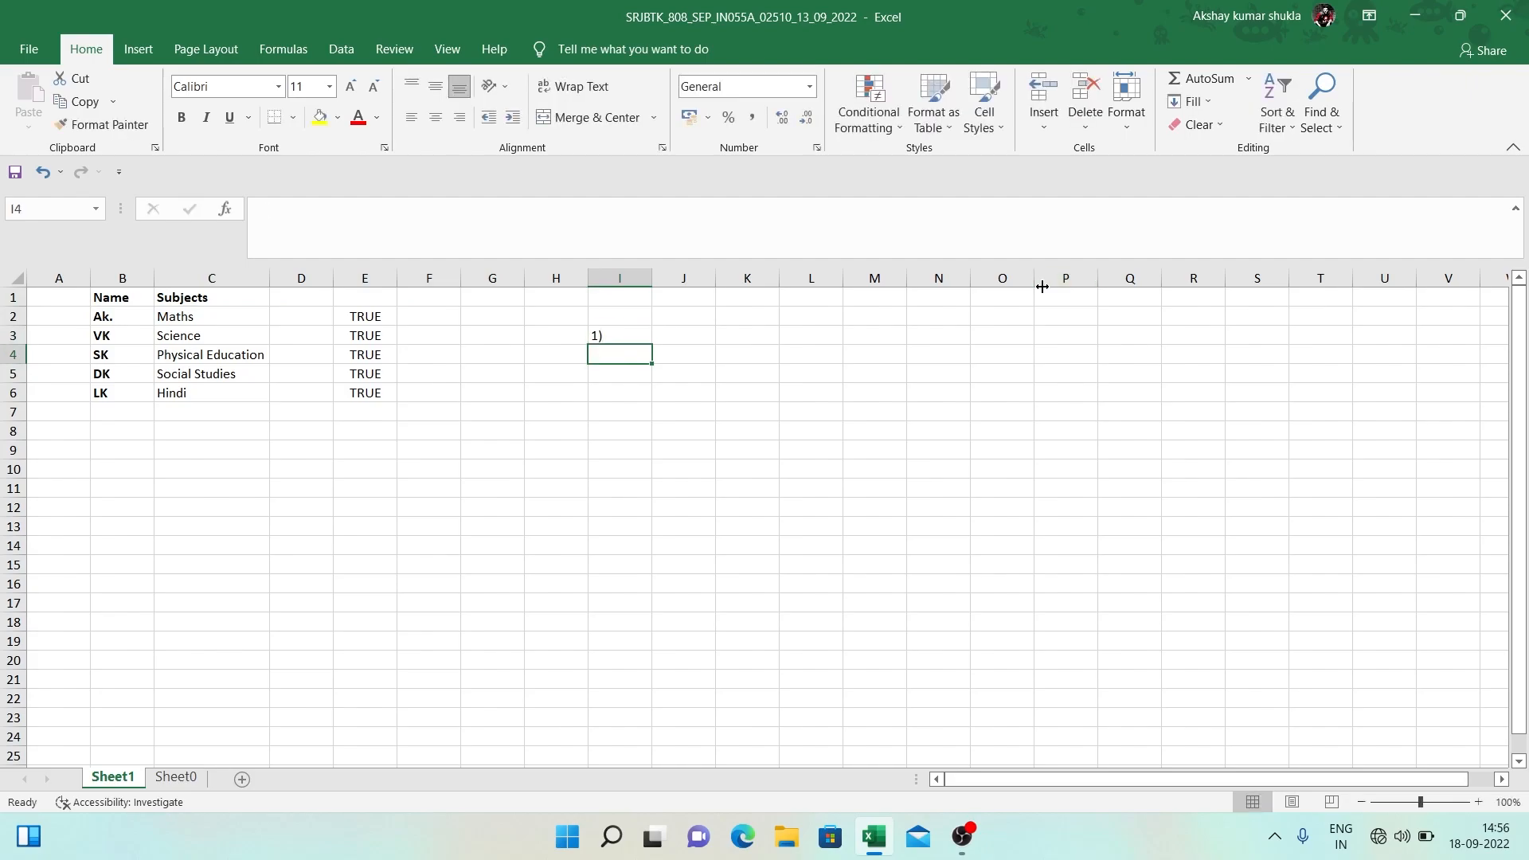
key(Up)
key(Right)
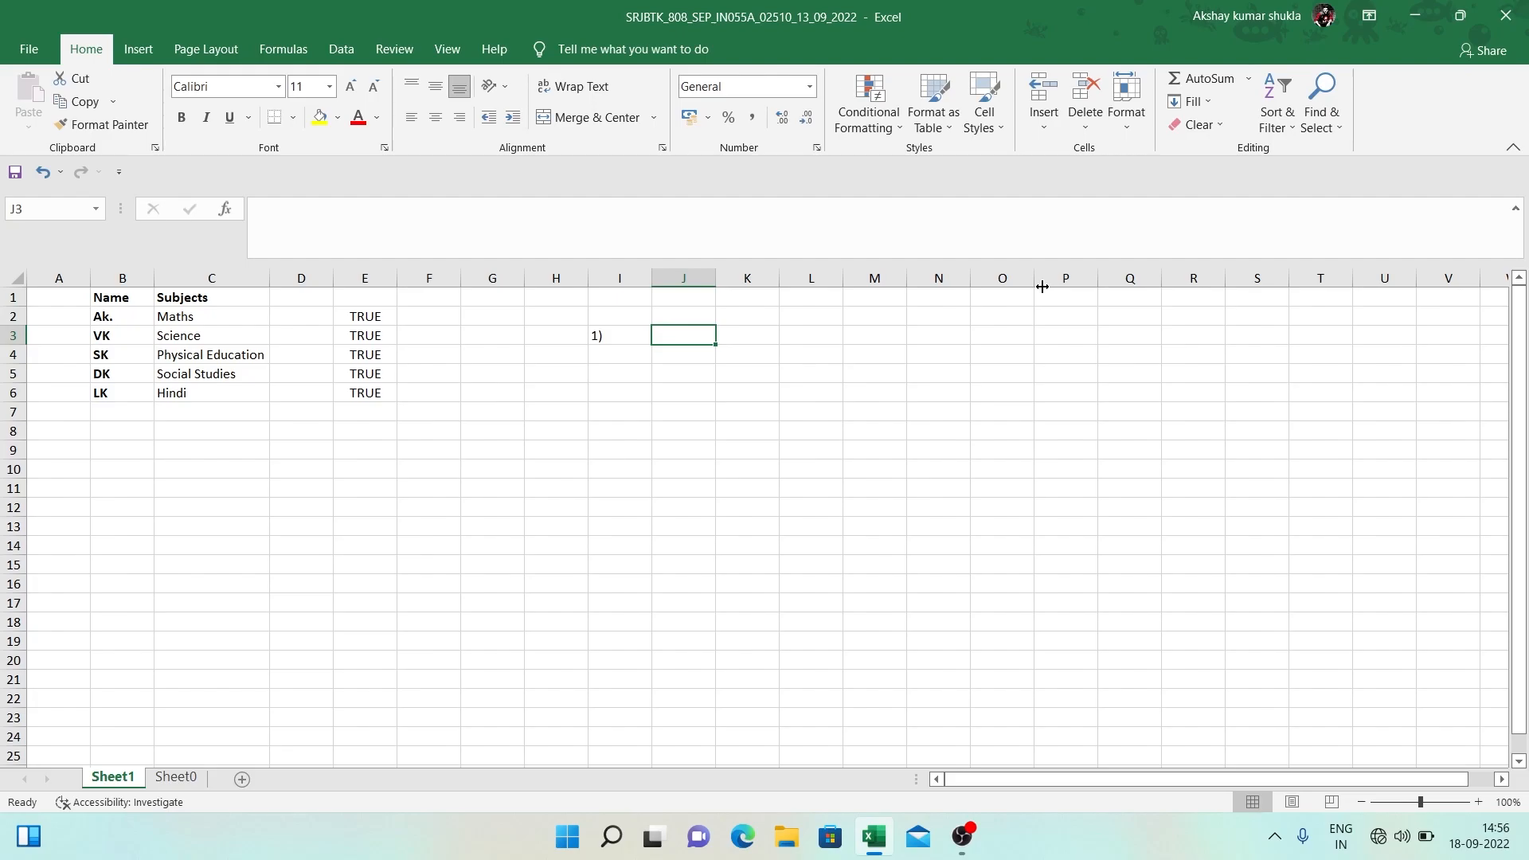
key(Left)
key(Right)
key(ctrl+Page_Down)
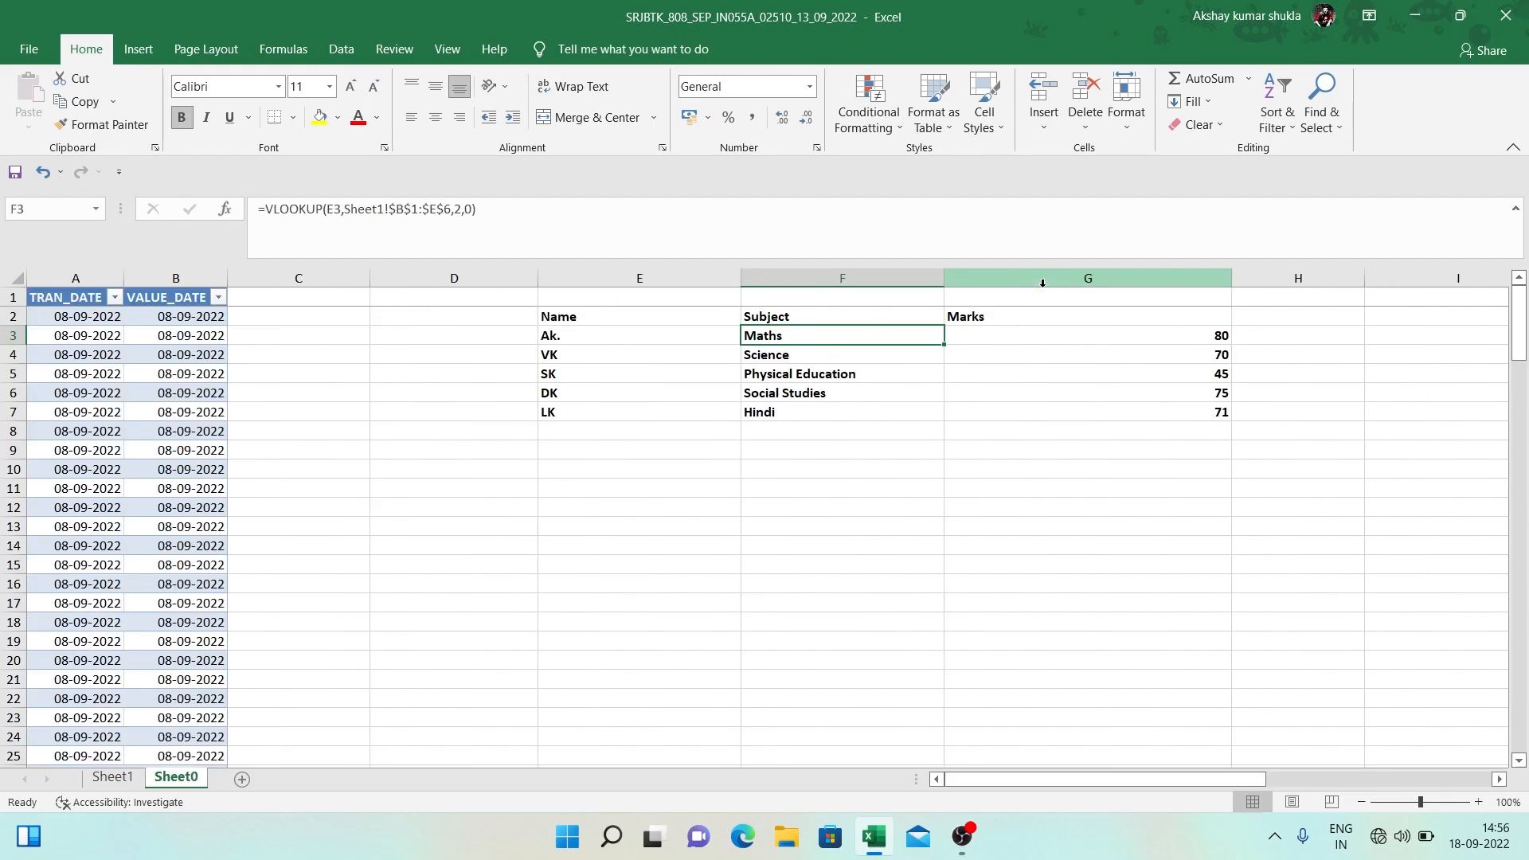
Enter "Convert Raw Dates from MIS to actual Date format" in cell J3 of Sheet1.
key(ctrl+Page_Up)
key(Right)
key(Left)
key(Right)
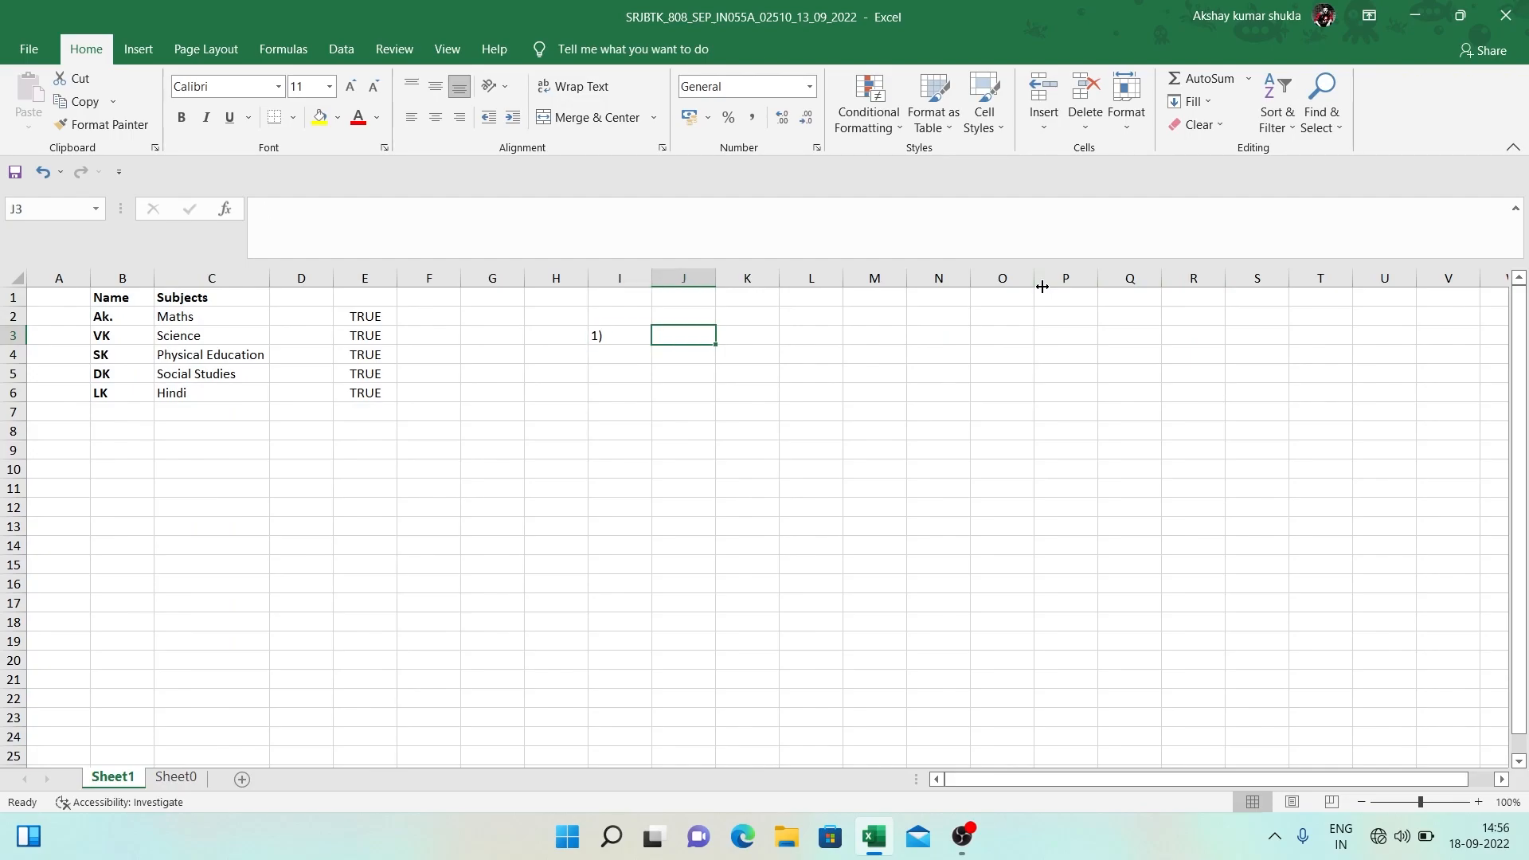
text(Convert )
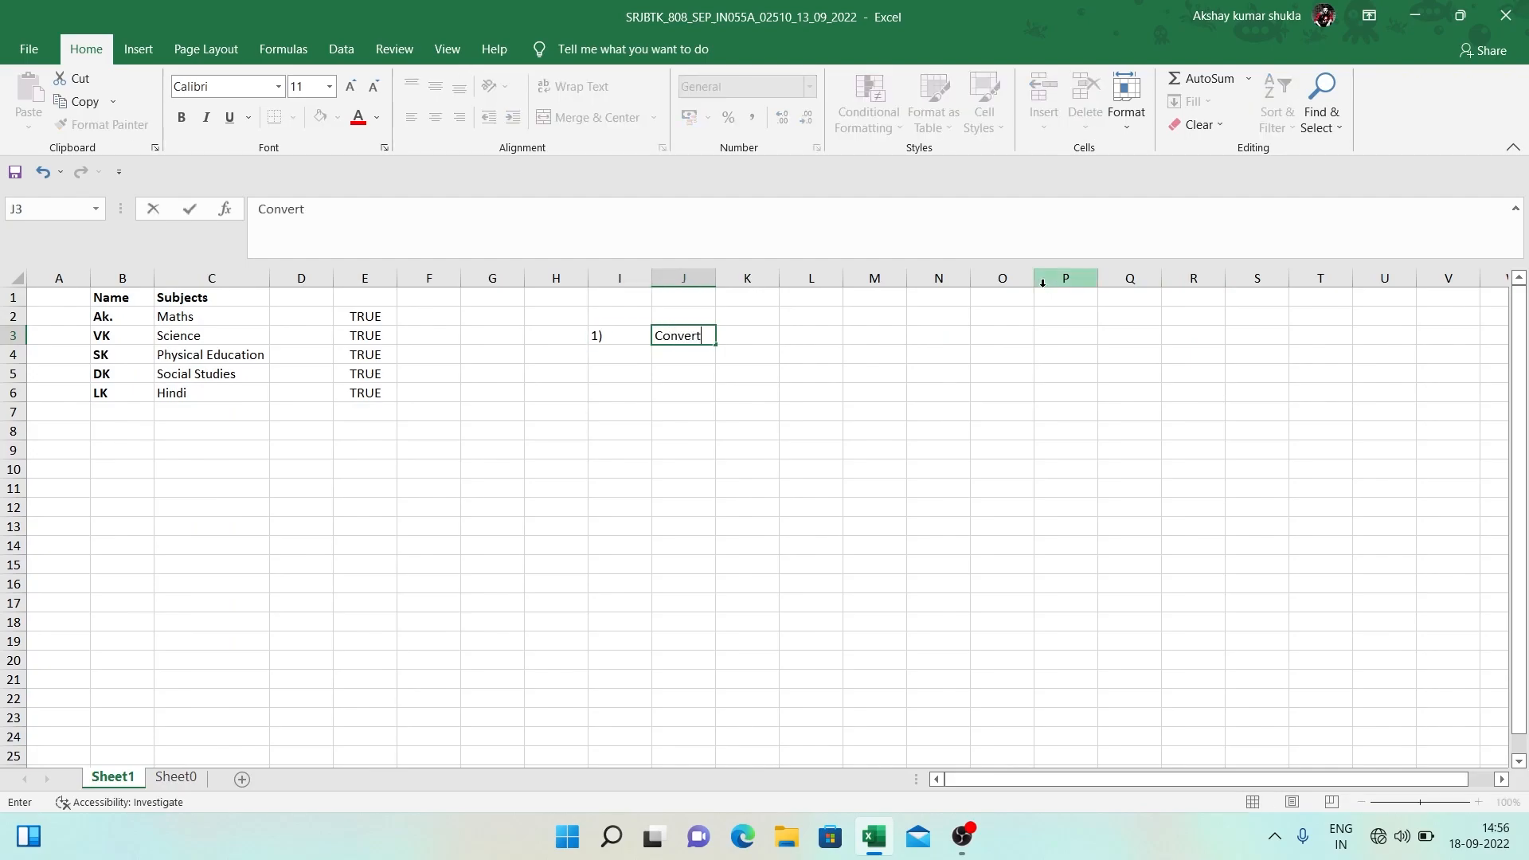
text(Raw Dates from MIS to act)
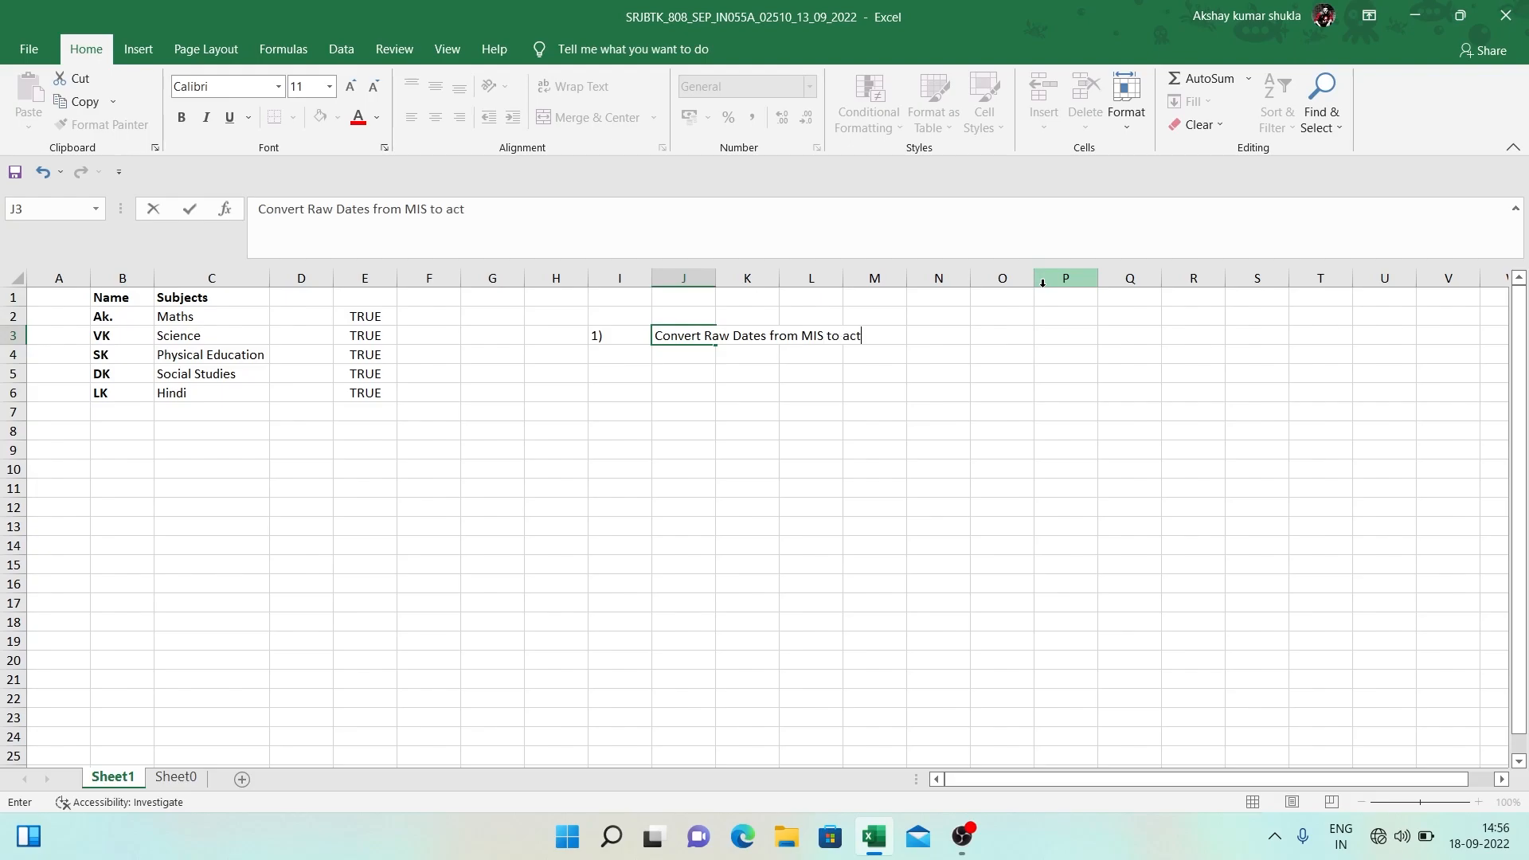
text(ual Date format)
key(Return)
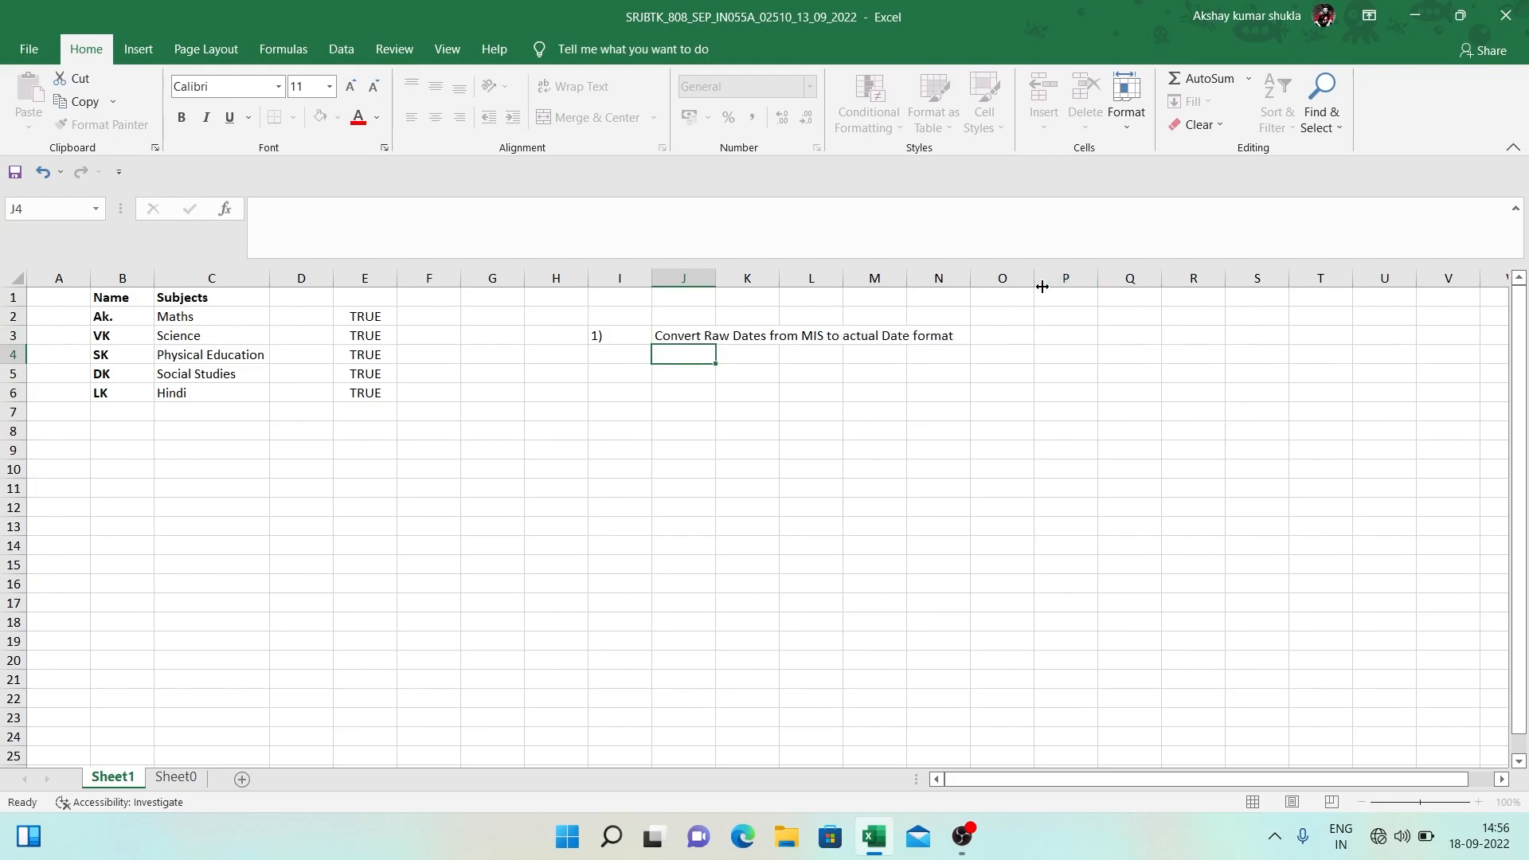
Make the text in J3 bold at font size 20 and autofit the width of column J.
key(Up)
key(ctrl+b)
key(alt+h)
text(fs)
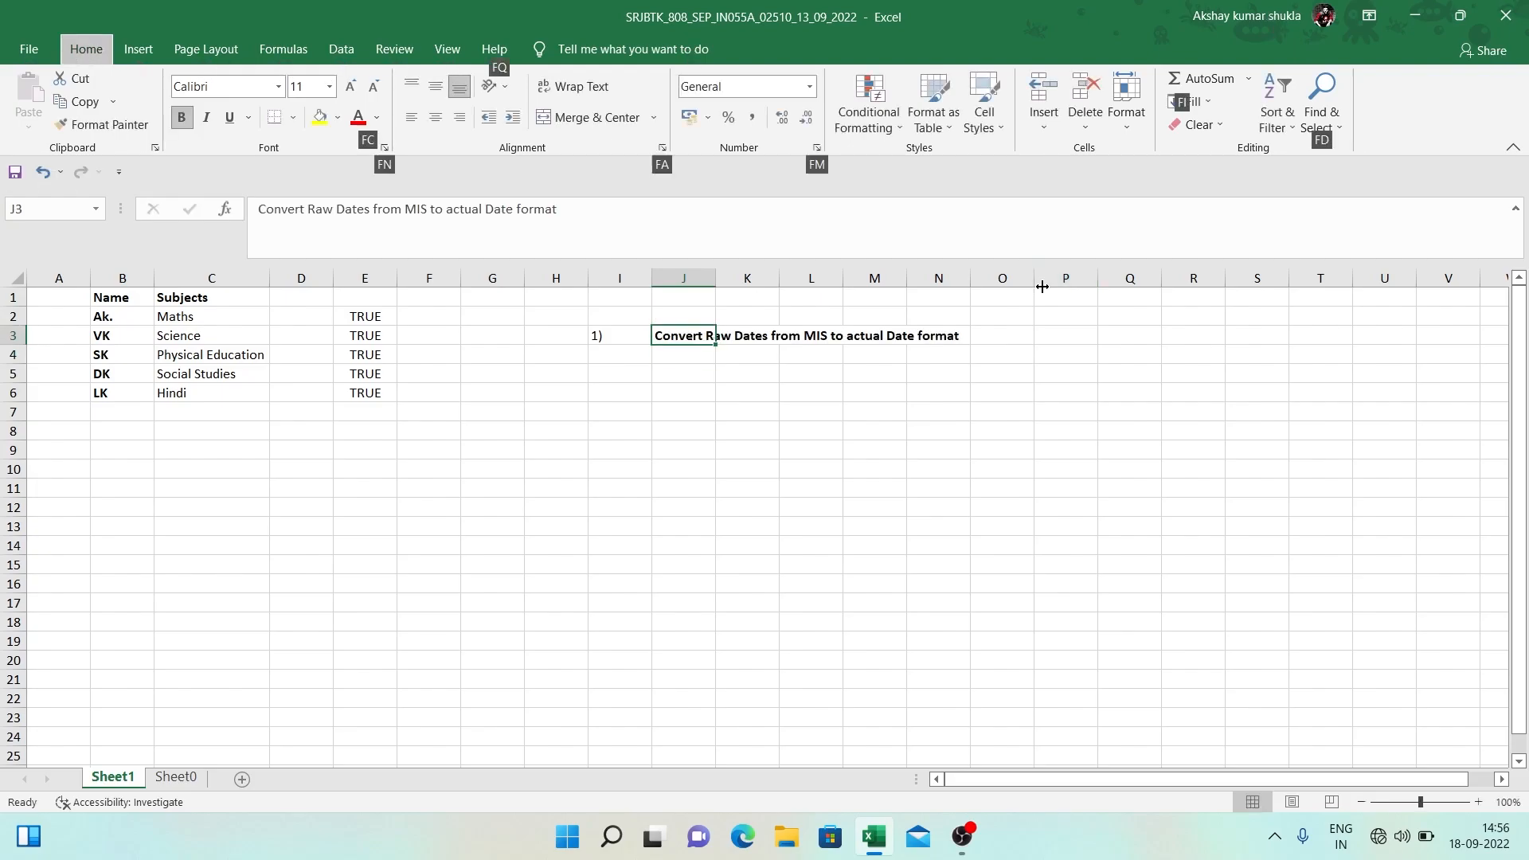
text(20)
key(Return)
key(alt+h)
key(o)
key(i)
Add the second list item with "2)" in I4 and "How to use Vlookup" in J4.
key(Left)
key(Down)
text(2))
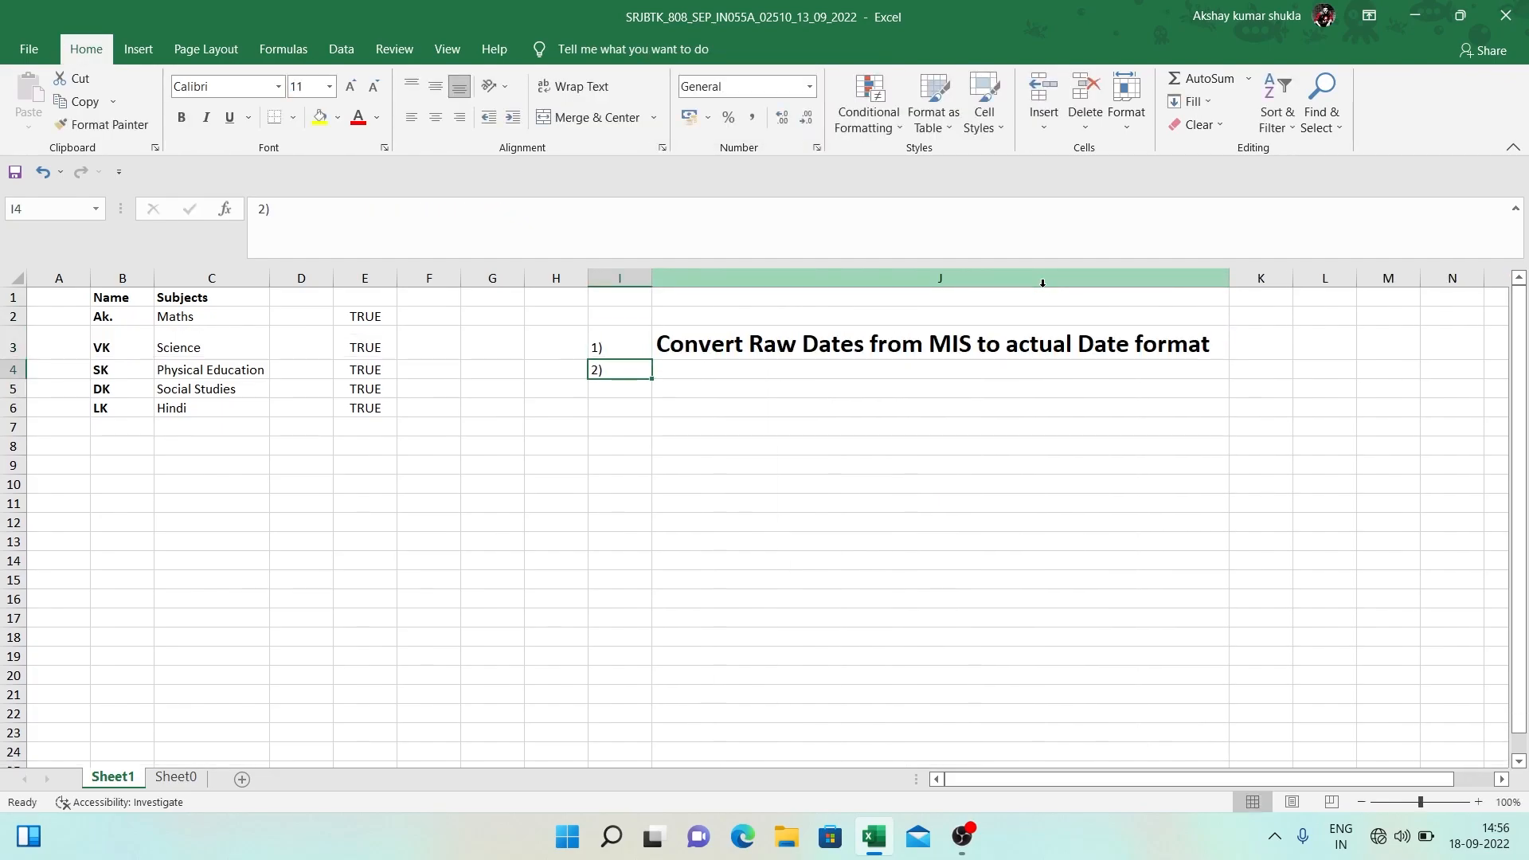
key(Tab)
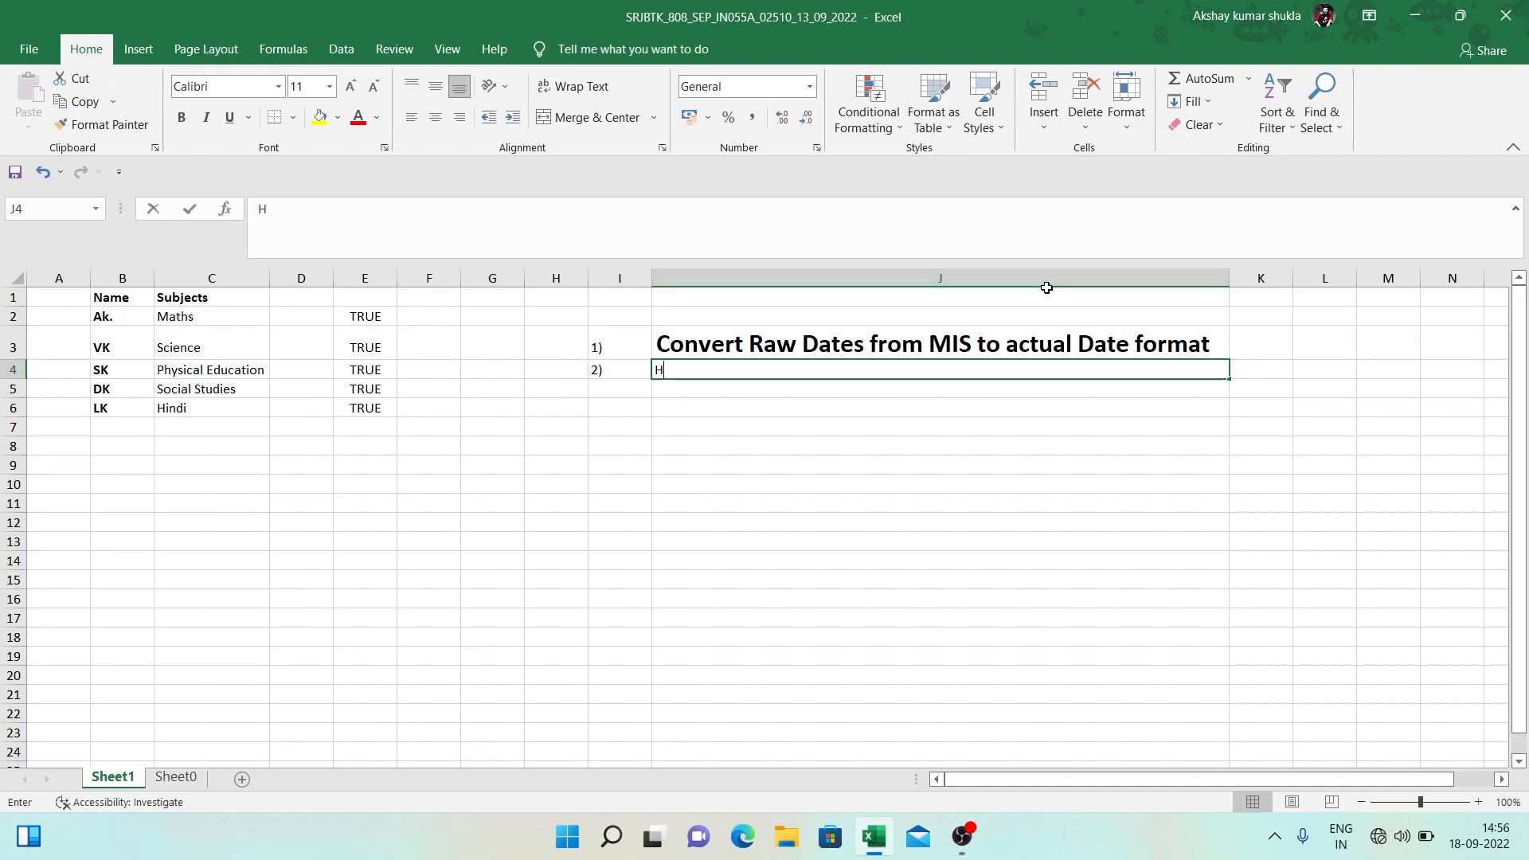
text(How to use )
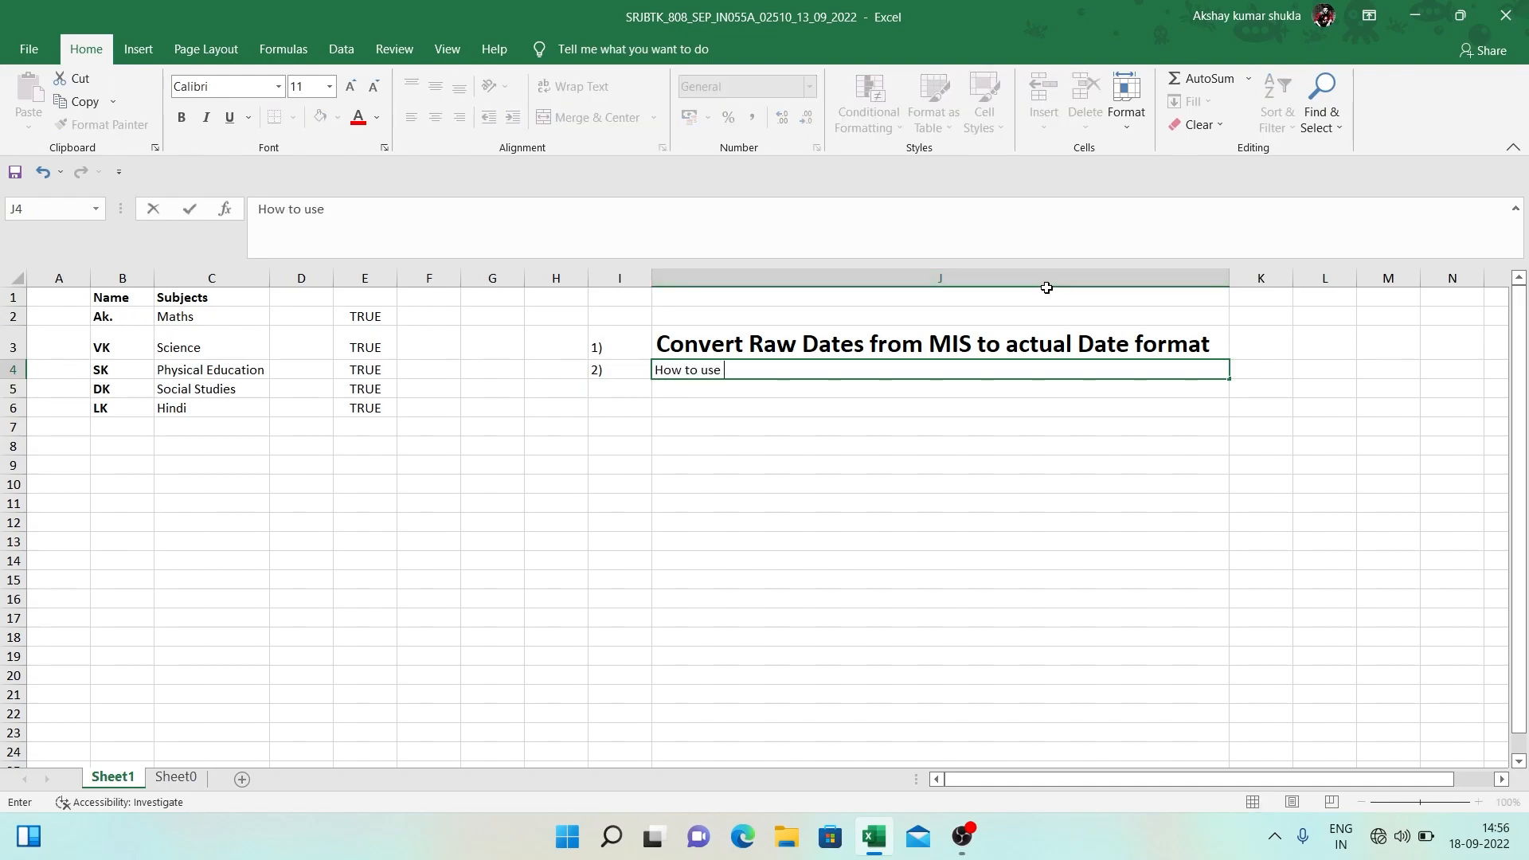
text(VIookup)
key(Return)
Copy the formatting of J3 onto J4 with Format Painter.
key(Up)
key(Up)
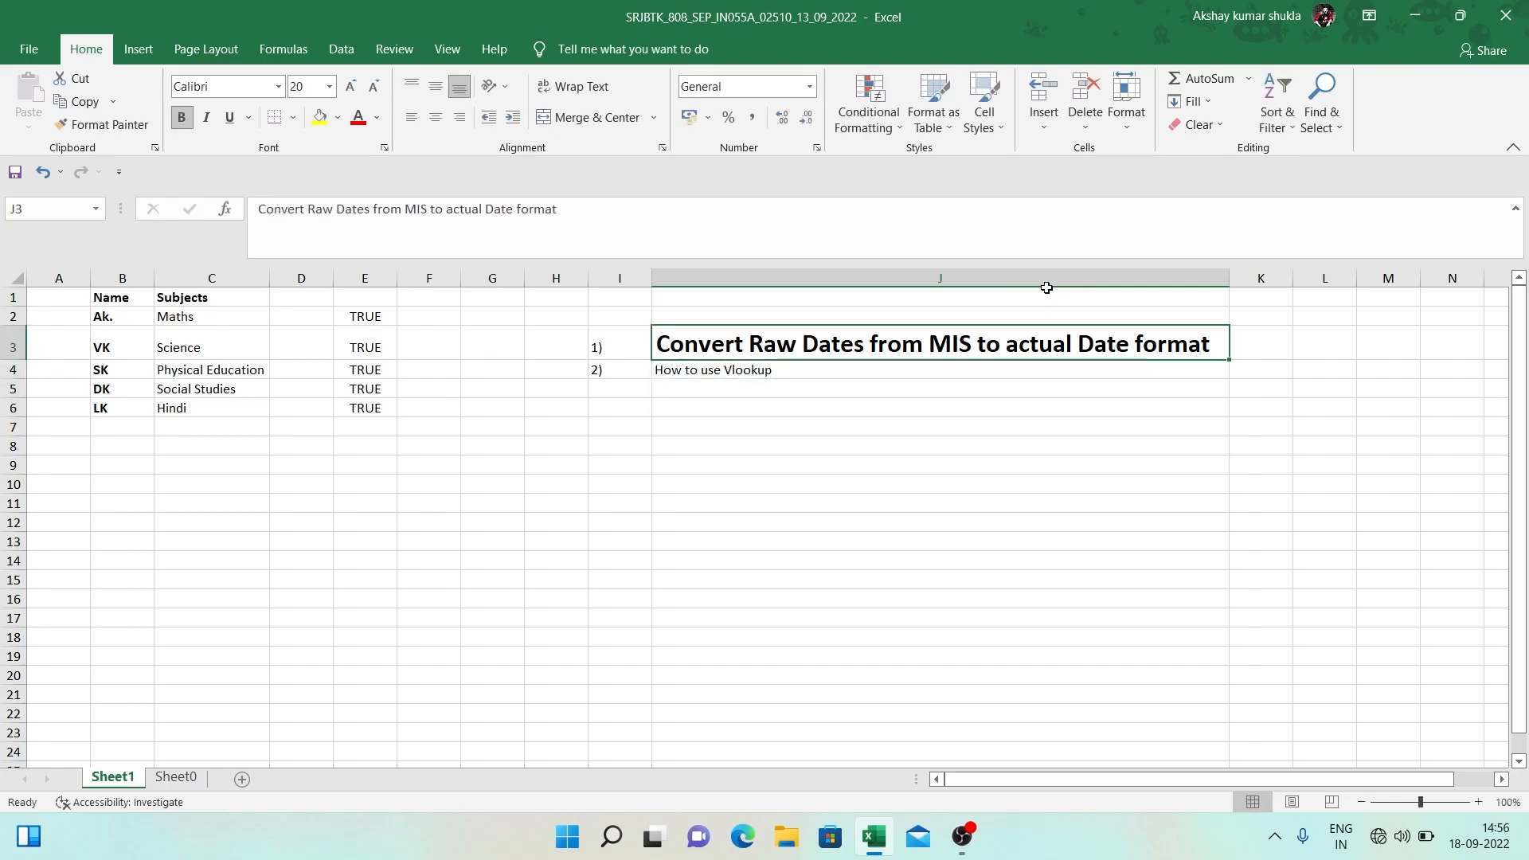
key(alt)
key(h)
key(p)
key(Down)
Add the third list item with "3)" in I5 and "How to use the exact function to compare values" in J5.
key(Down)
key(Left)
text(3))
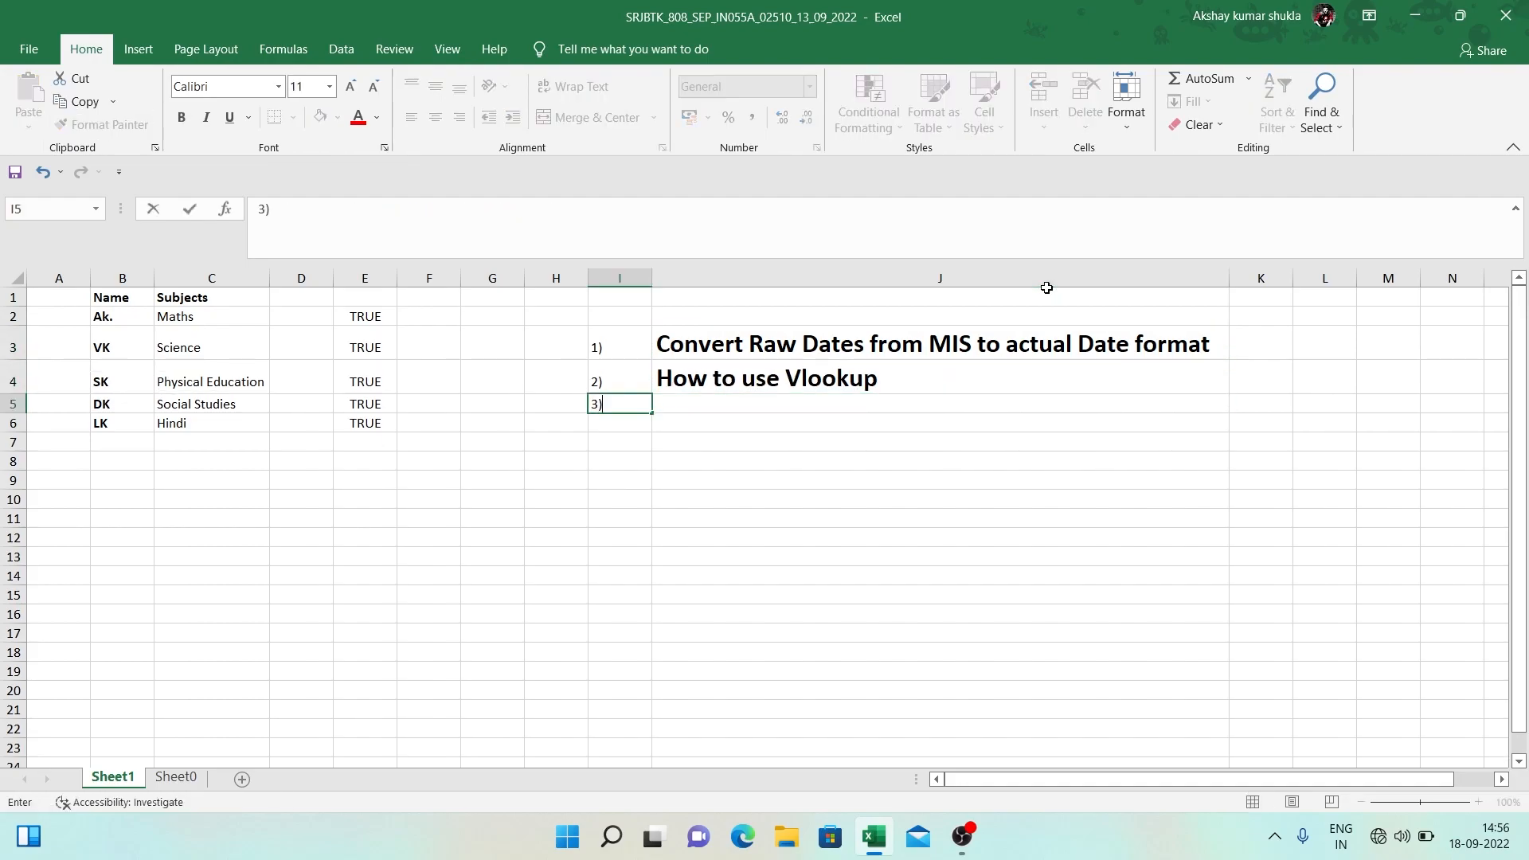
key(Tab)
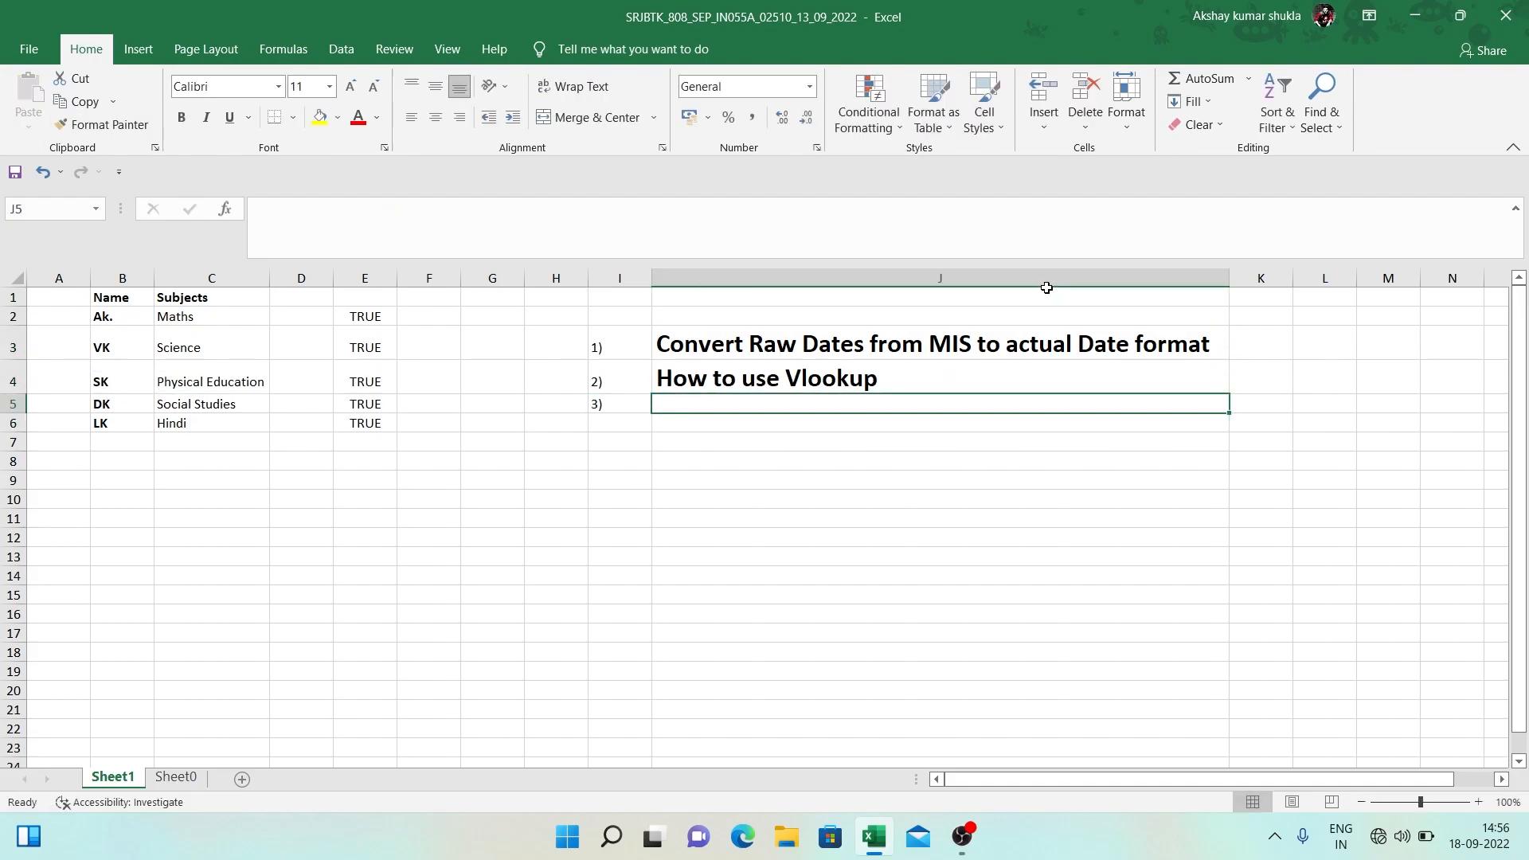
text(How to us)
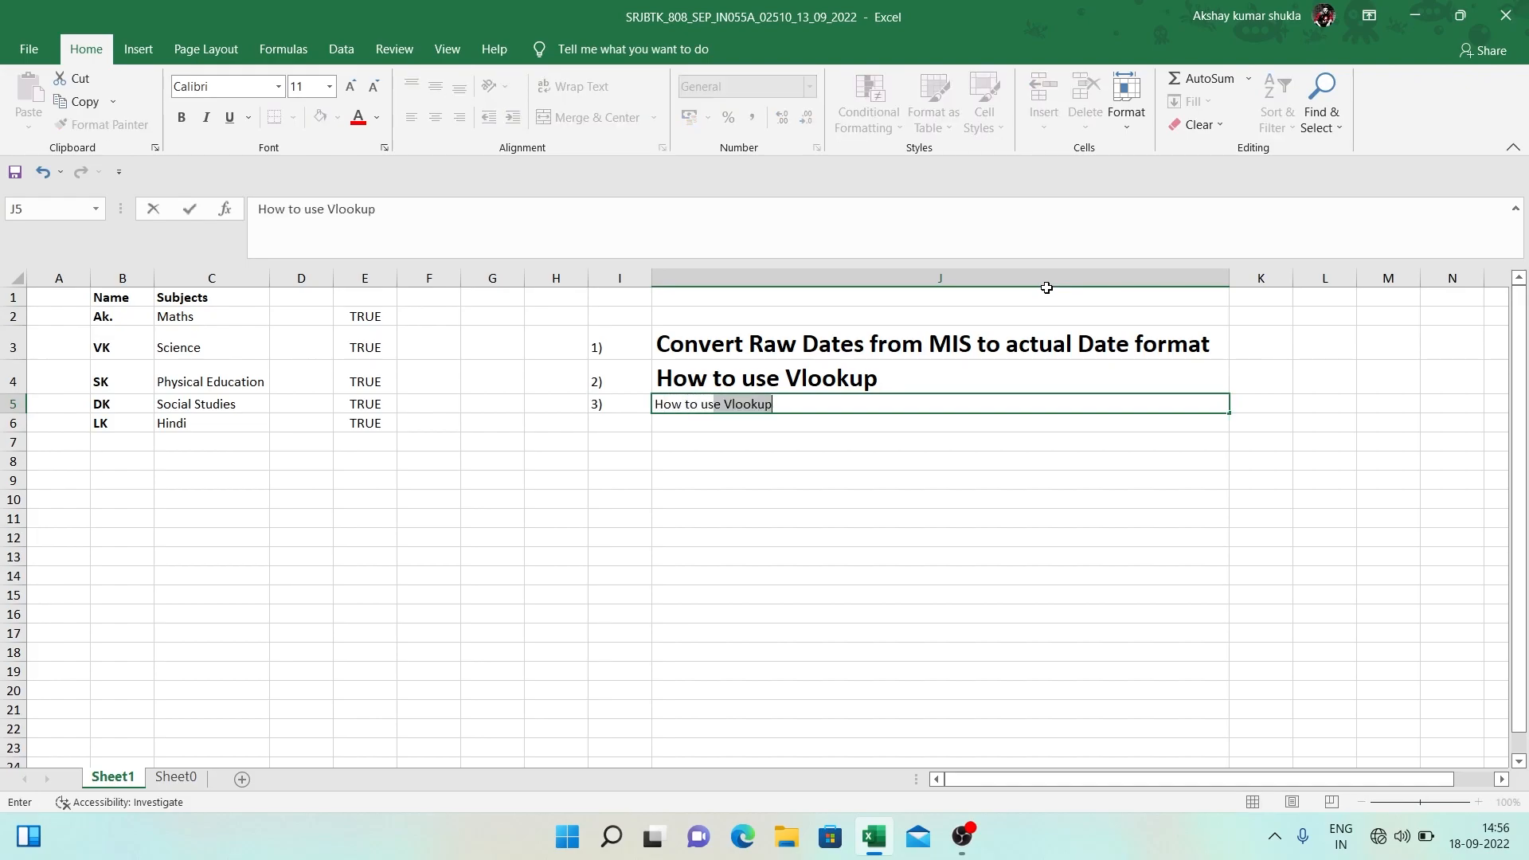
text(e the exac)
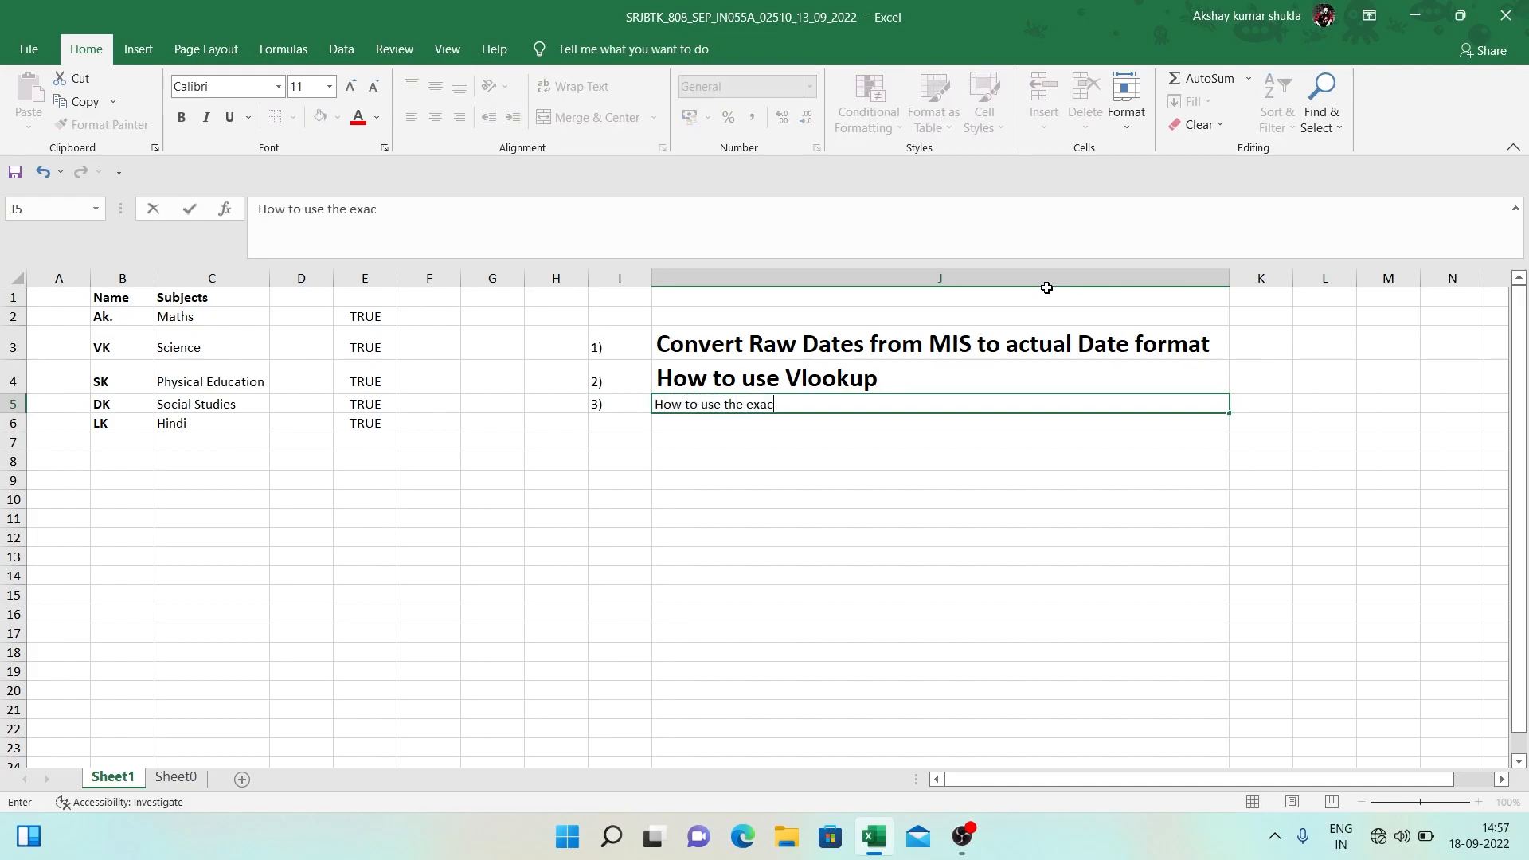
text(t function to compare values)
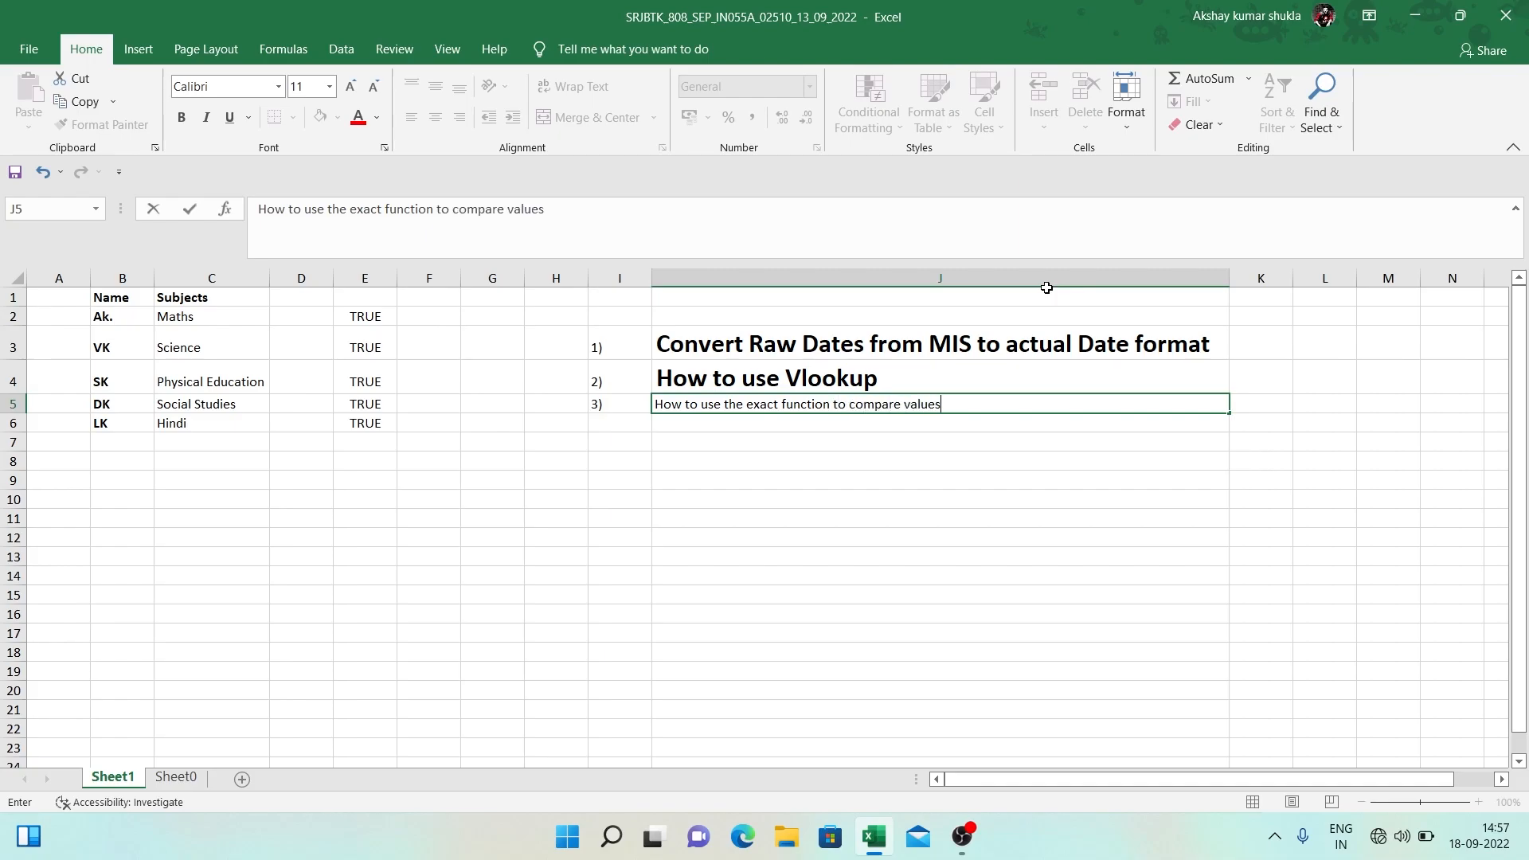
key(Return)
key(Up)
key(alt+h)
key(f)
key(p)
key(Escape)
Copy the formatting of J4 onto J5 with Format Painter.
key(Up)
key(alt+h)
key(f)
key(p)
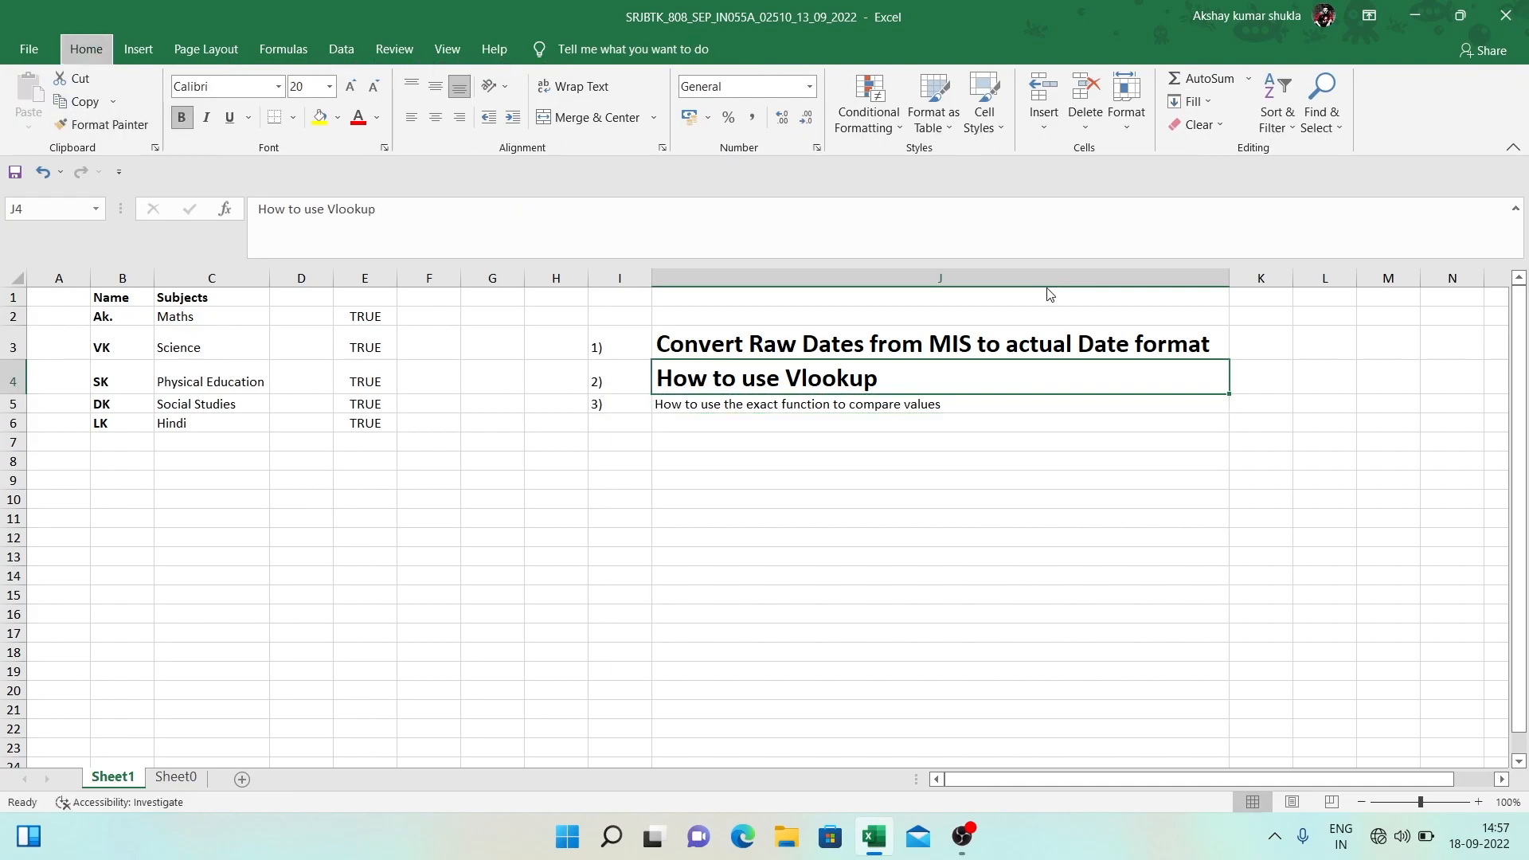
key(Down)
key(Return)
key(Left)
key(Right)
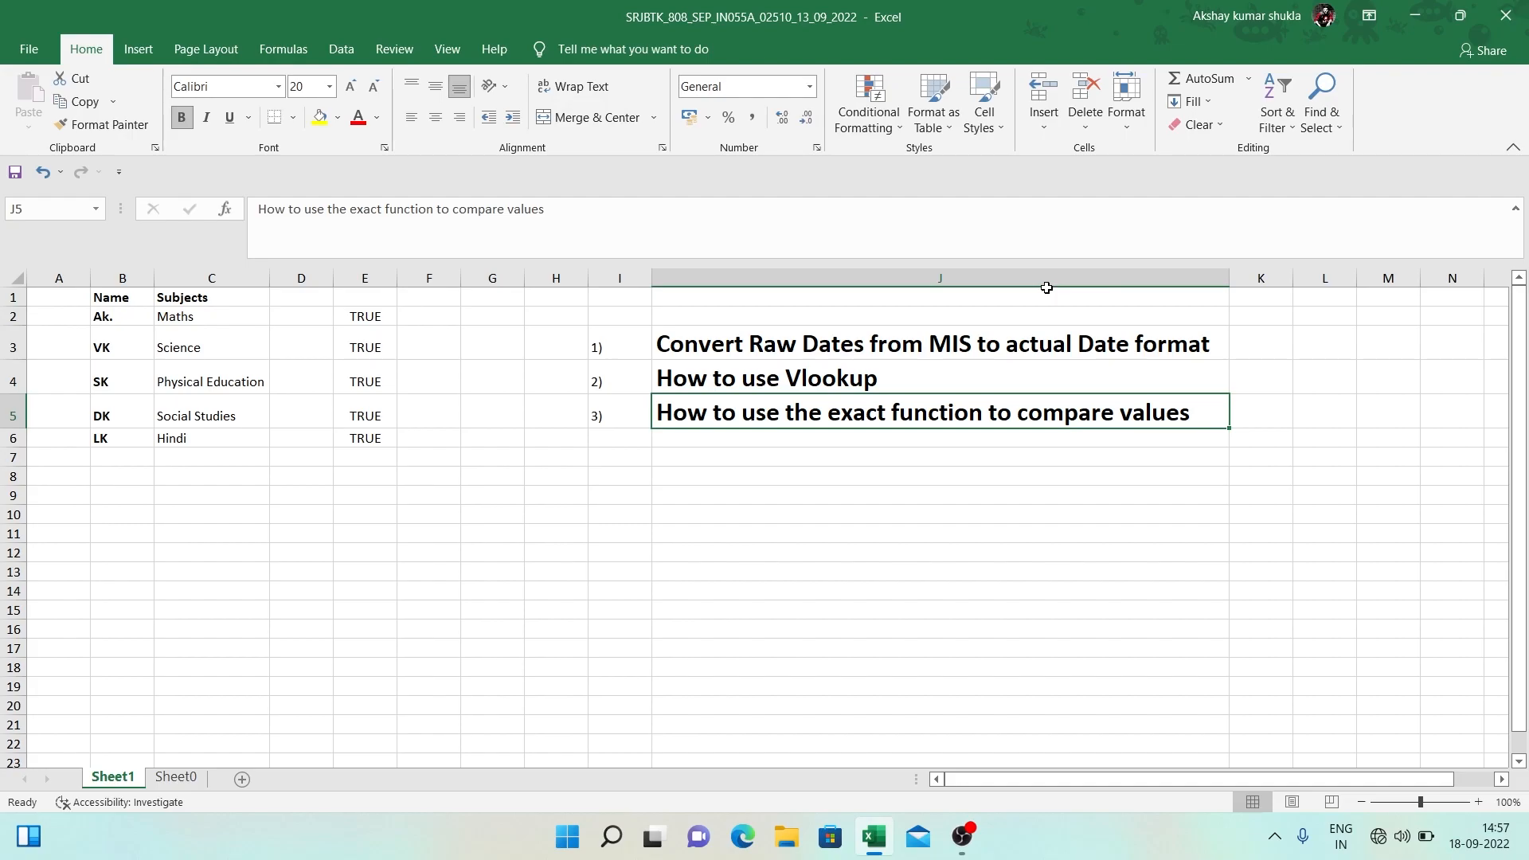
Enter the sample dates 21-8-22 in D9 and 22-8-22 in D10.
key(Left)
key(Left)
key(Down)
key(Right)
key(Right)
key(Left)
key(Left)
key(Down)
key(Down)
key(Left)
key(Left)
key(Left)
key(Left)
key(Down)
text(21-8-22)
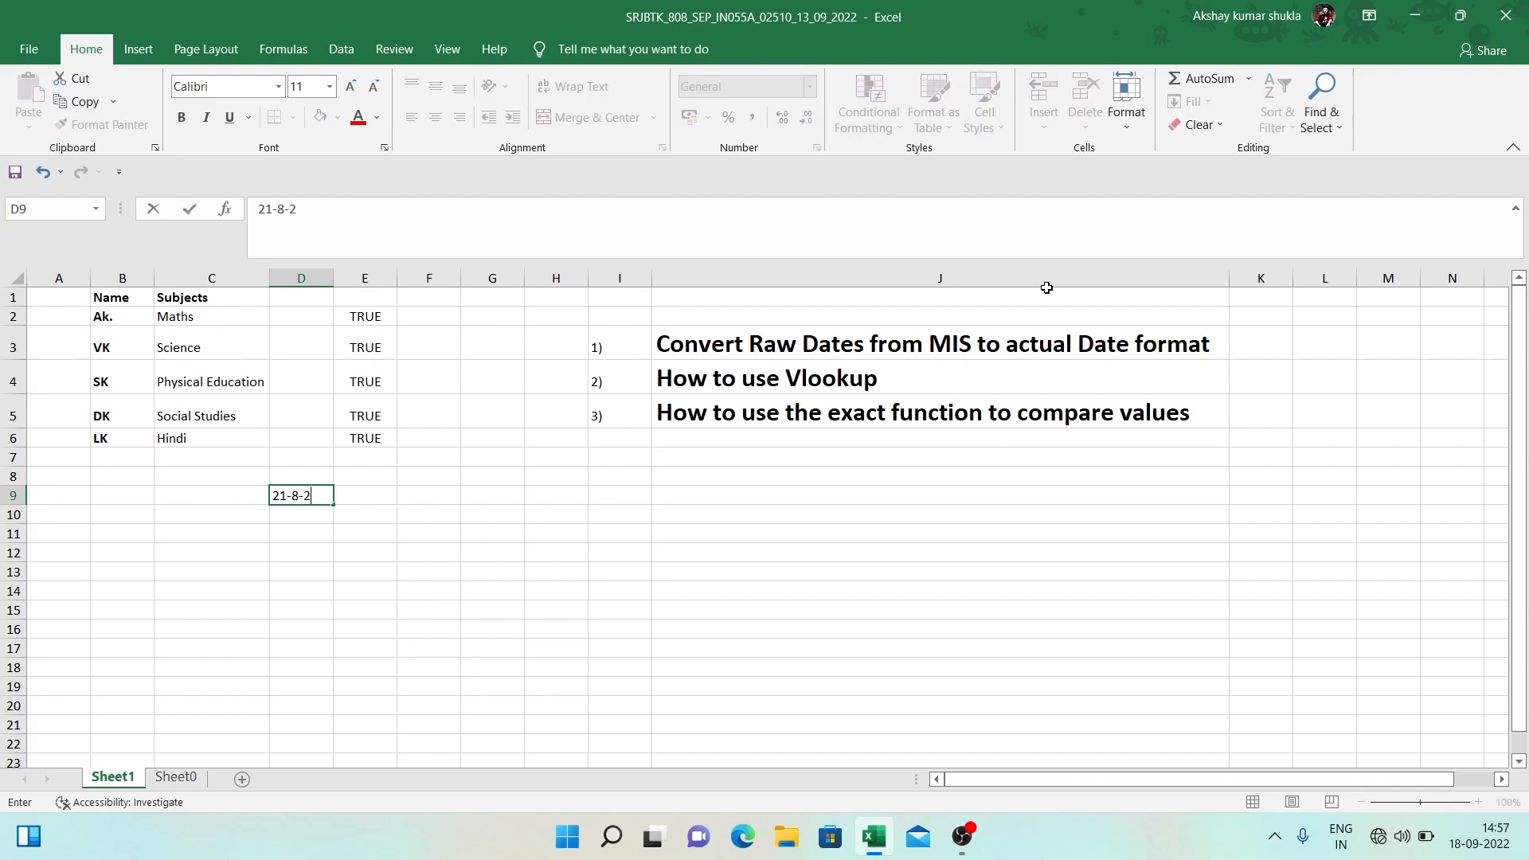
key(ctrl+Return)
key(Right)
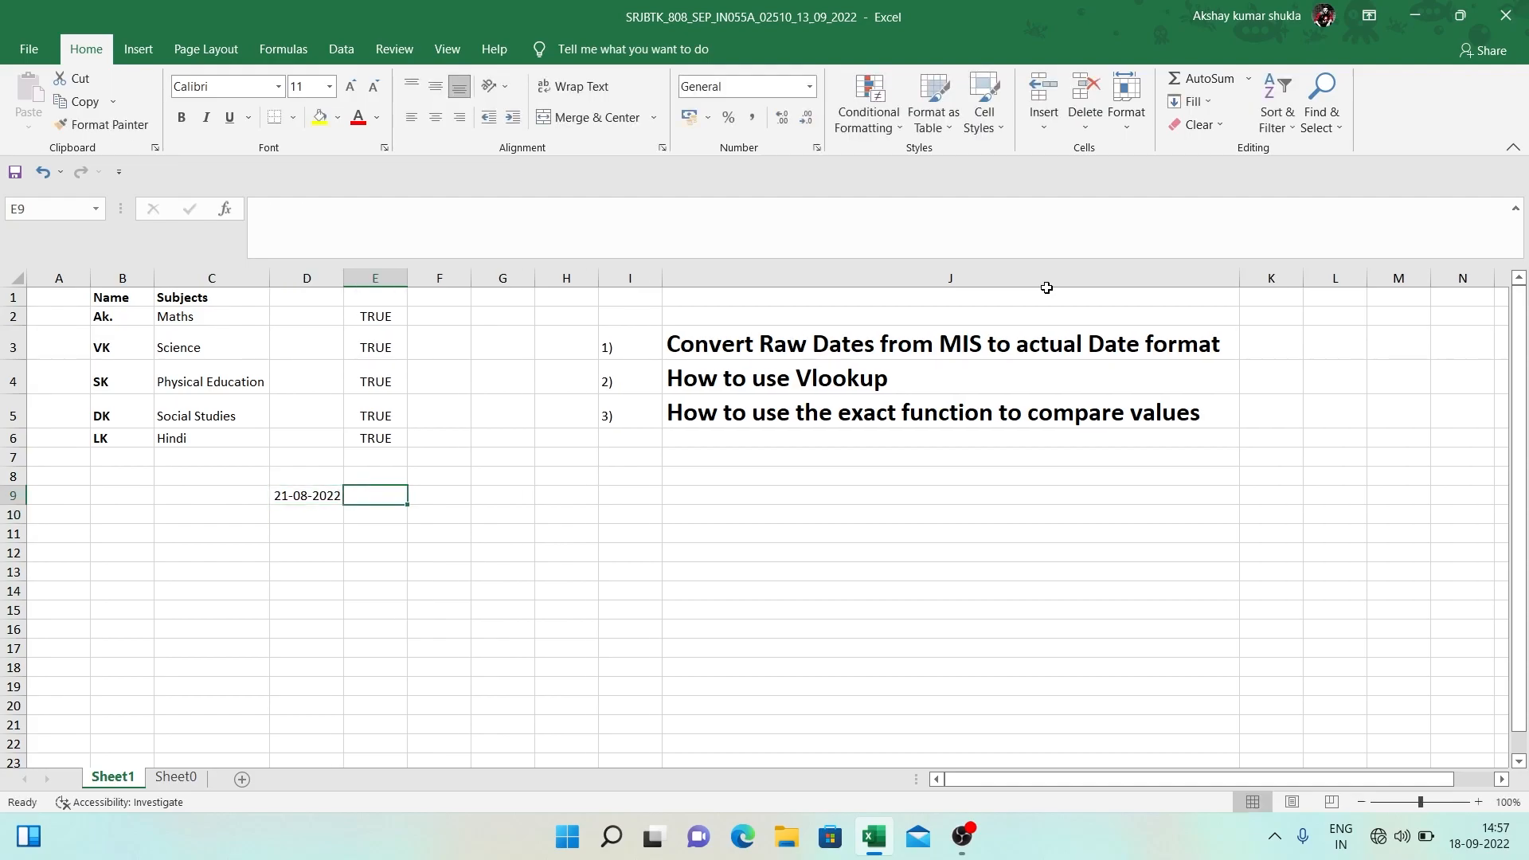
key(Left)
key(Down)
text(22-8-22)
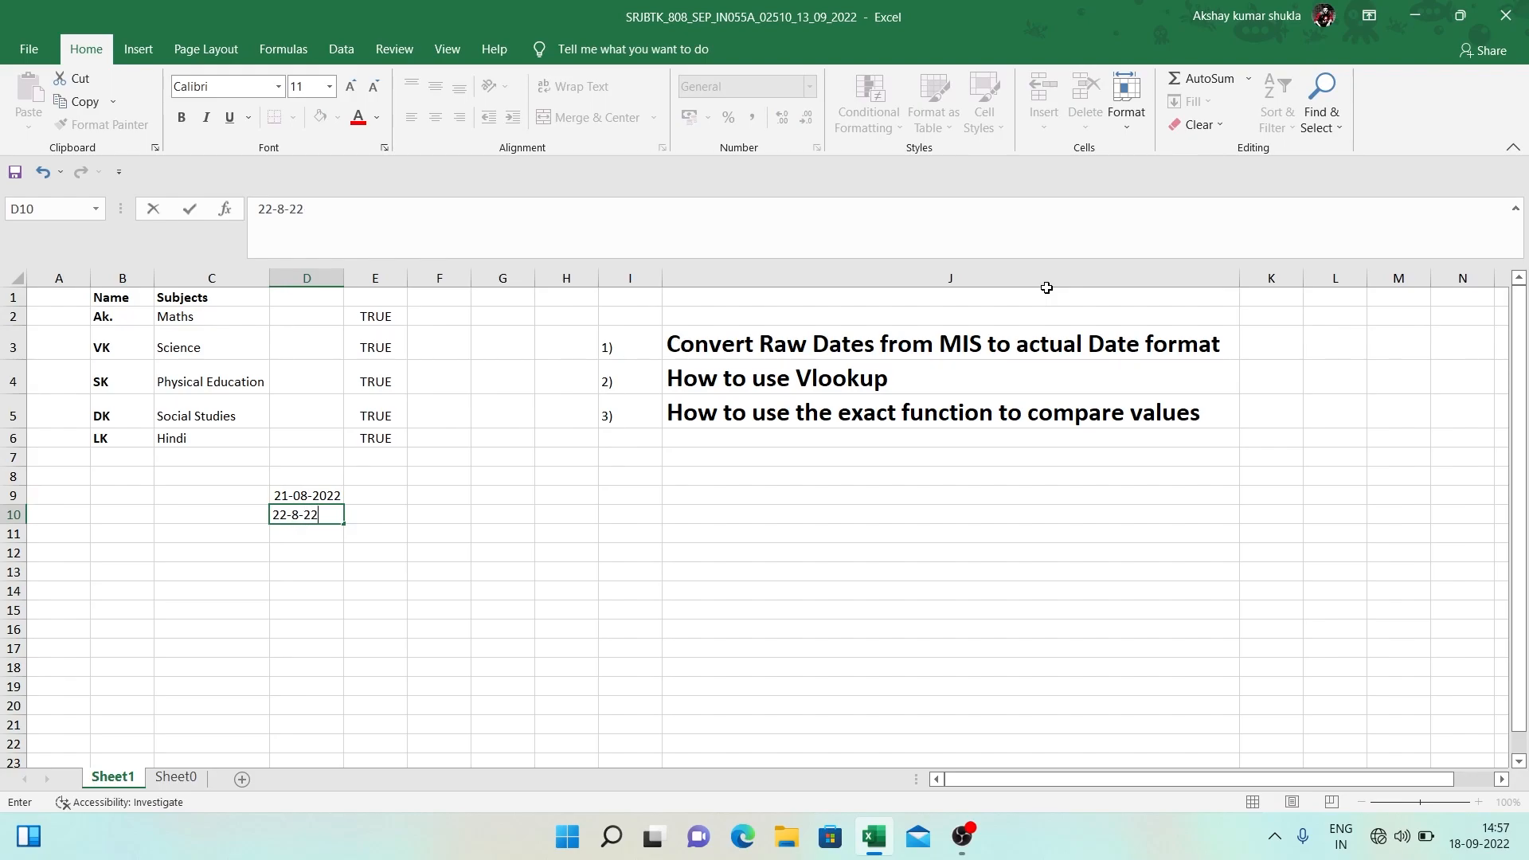
key(ctrl+Return)
Enter an EXACT formula in E10 that compares the date in D10 with the one in D9.
key(Right)
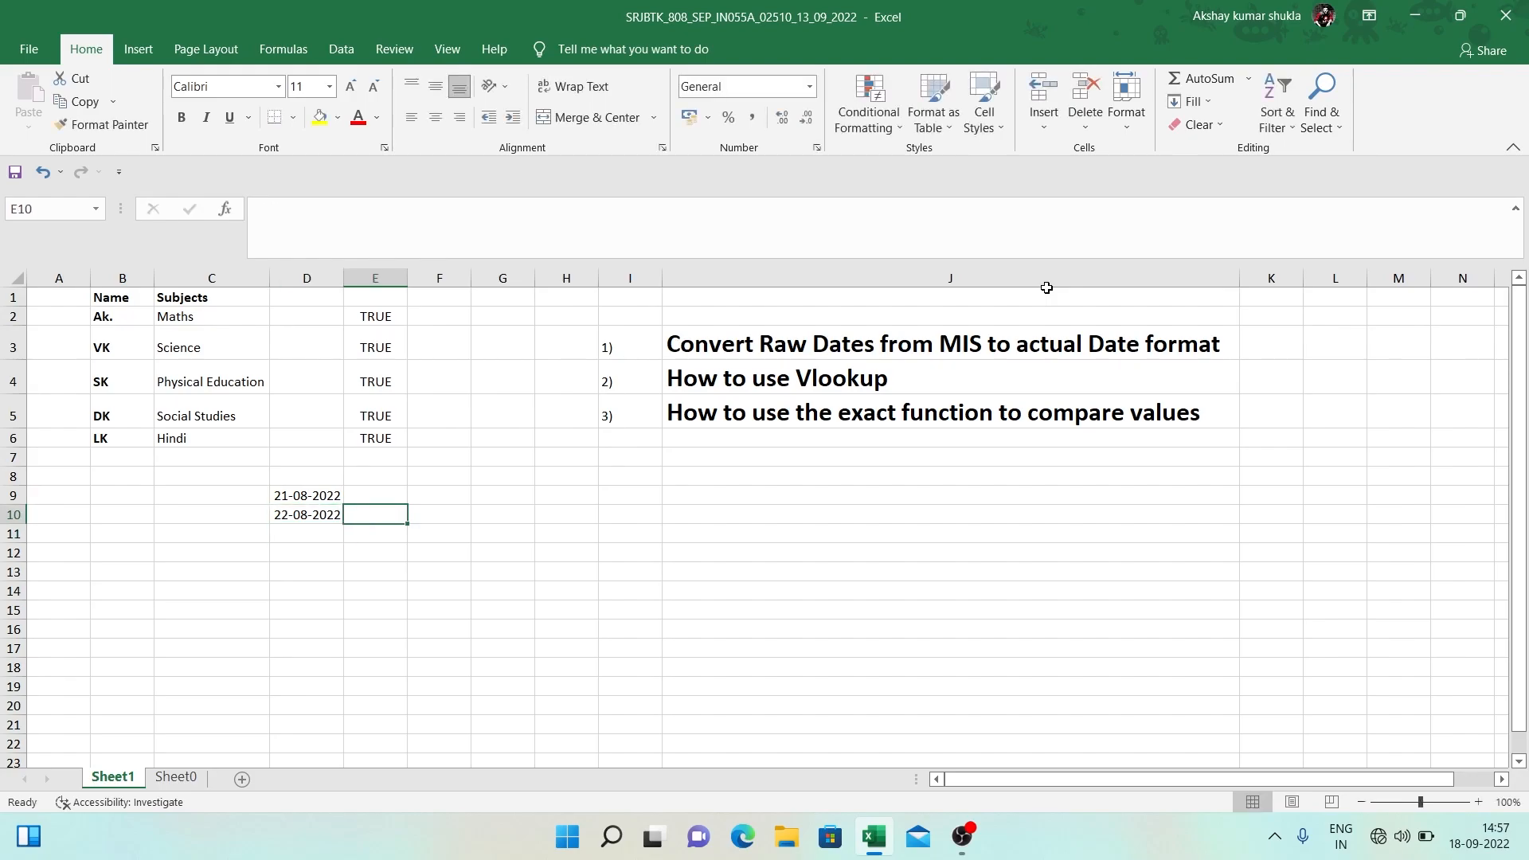
text(=ex)
key(Tab)
key(Left)
text(,)
key(Left)
key(Up)
text())
key(ctrl+Return)
Change the date in D10 to 21-08-2022 to match the date in D9.
key(Left)
key(F2)
key(BackSpace)
text(1)
key(Return)
key(Up)
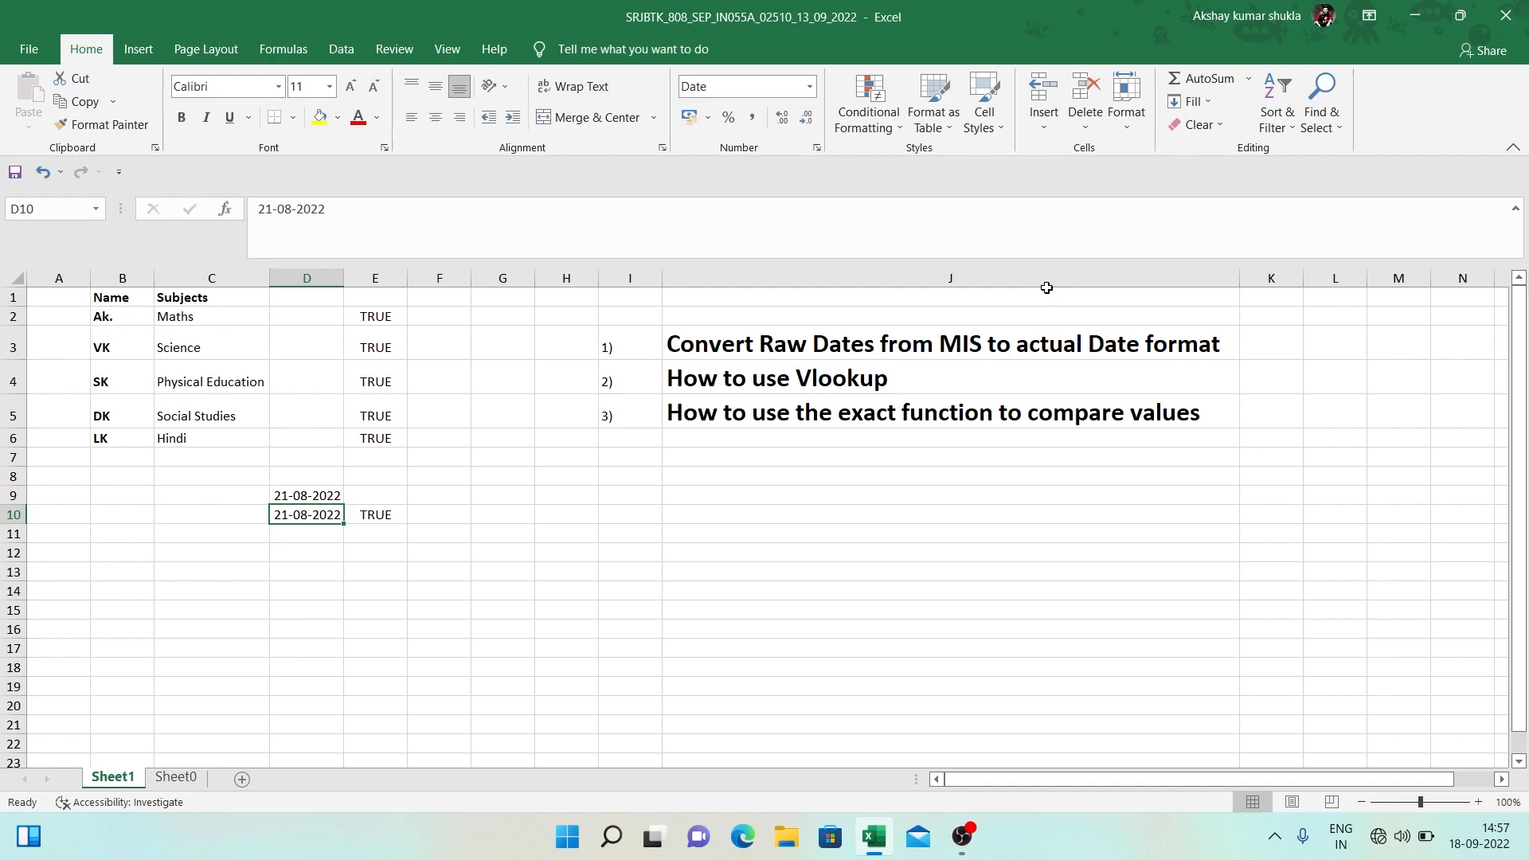
Review the three summary topics listed in J3 to J5 of Sheet1.
key(Right)
key(Right)
key(Right)
key(Right)
key(Right)
key(Right)
key(Up)
key(Up)
key(Up)
key(Up)
key(Up)
key(Up)
key(Up)
key(Up)
key(Up)
key(Down)
key(Down)
key(Down)
key(Down)
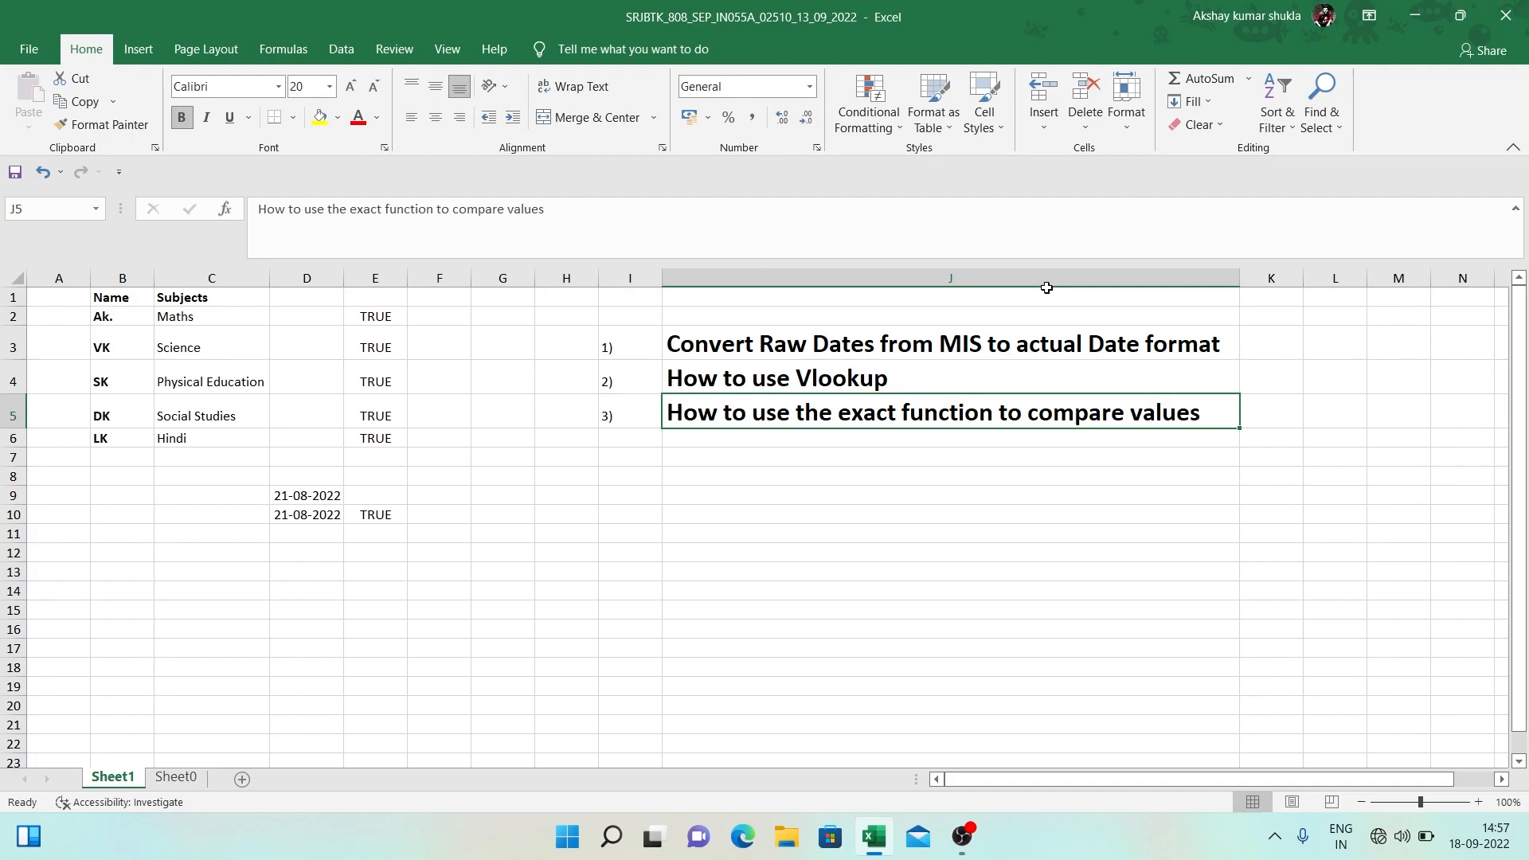
key(Up)
key(Down)
key(Down)
key(Up)
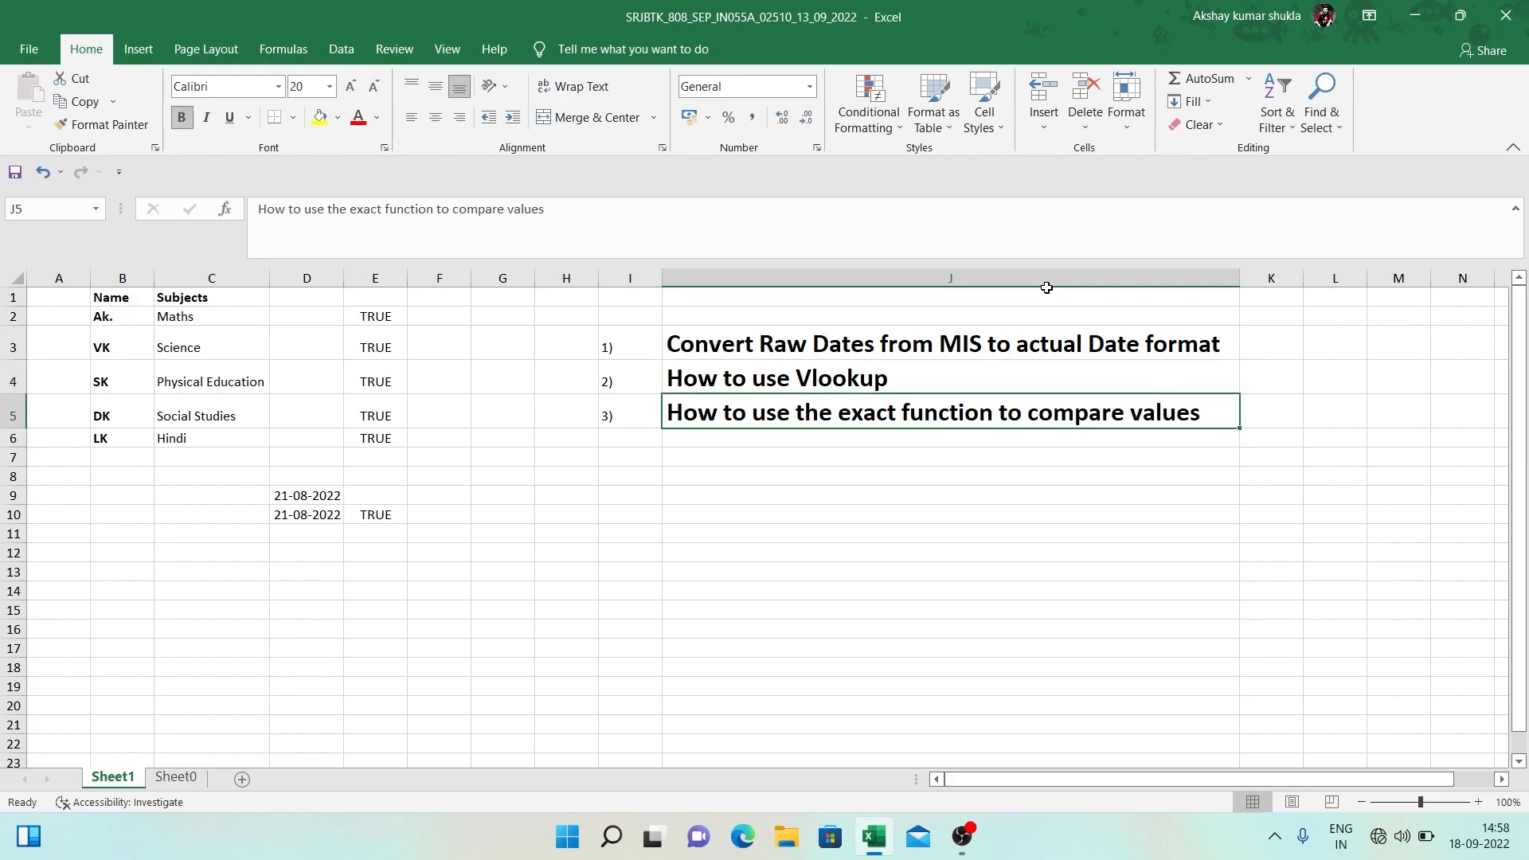